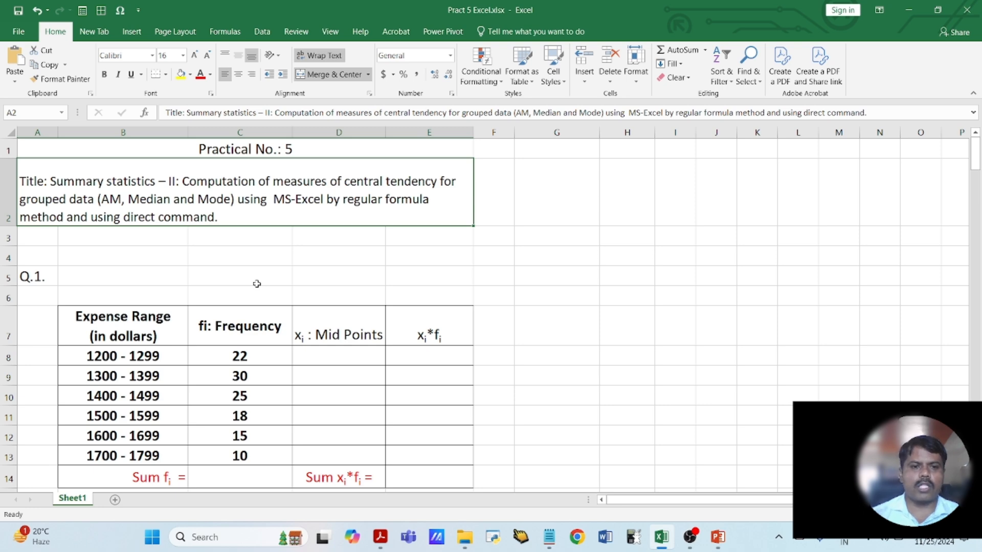
# - Examine the mean formula below the Q.1 table and the midpoint column and first expense range it relies on
pyautogui.scroll(-2, 258, 284)
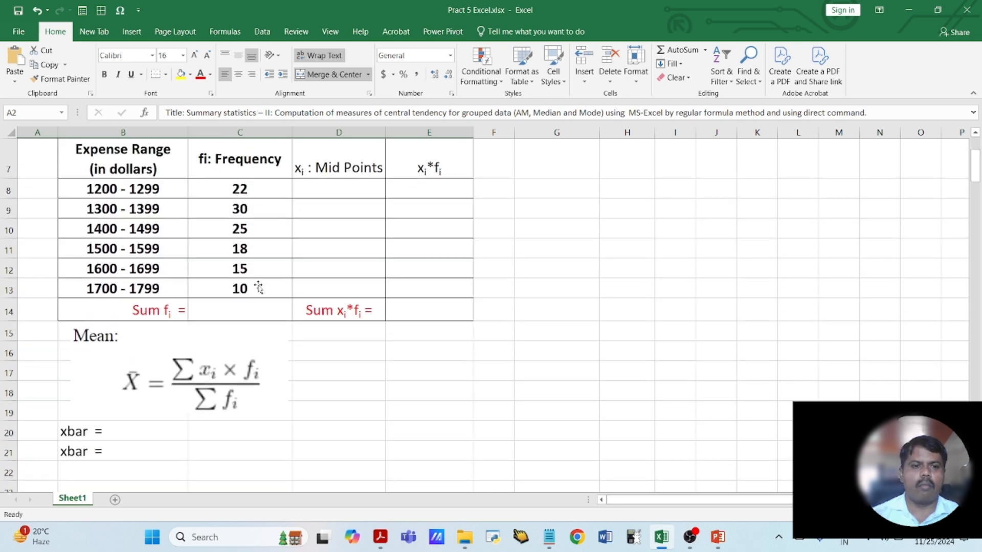
pyautogui.scroll(-1, 258, 284)
pyautogui.click(225, 328)
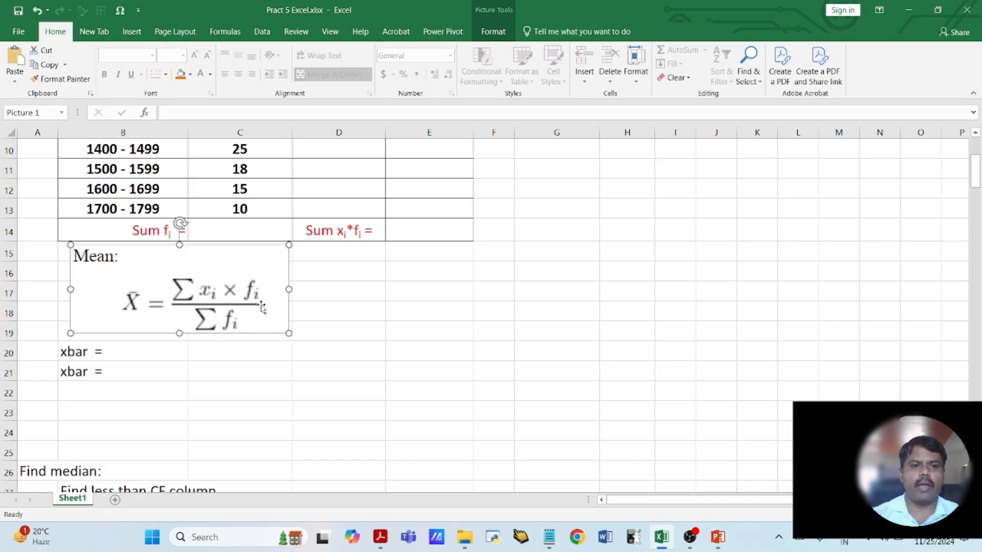
pyautogui.scroll(1, 251, 332)
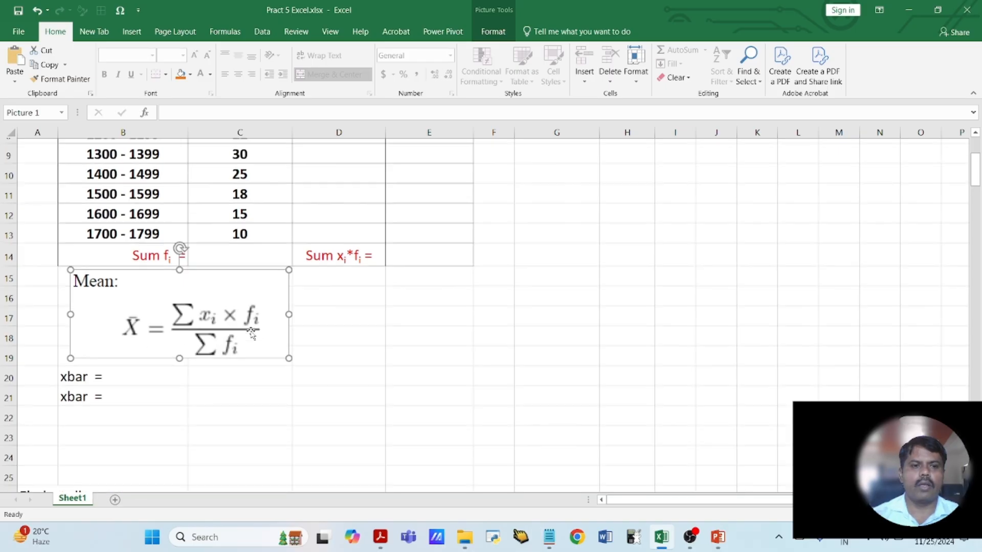
pyautogui.scroll(1, 207, 378)
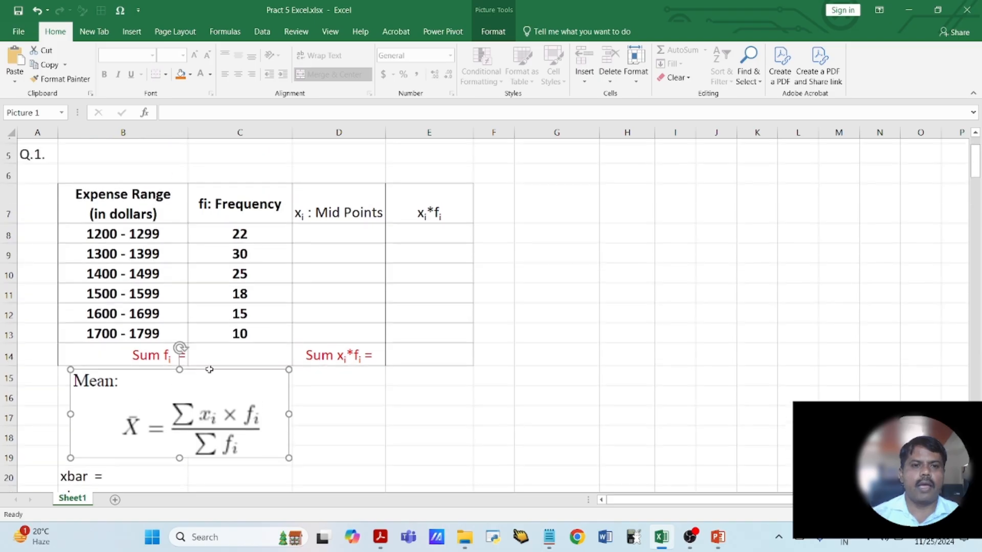
pyautogui.click(326, 227)
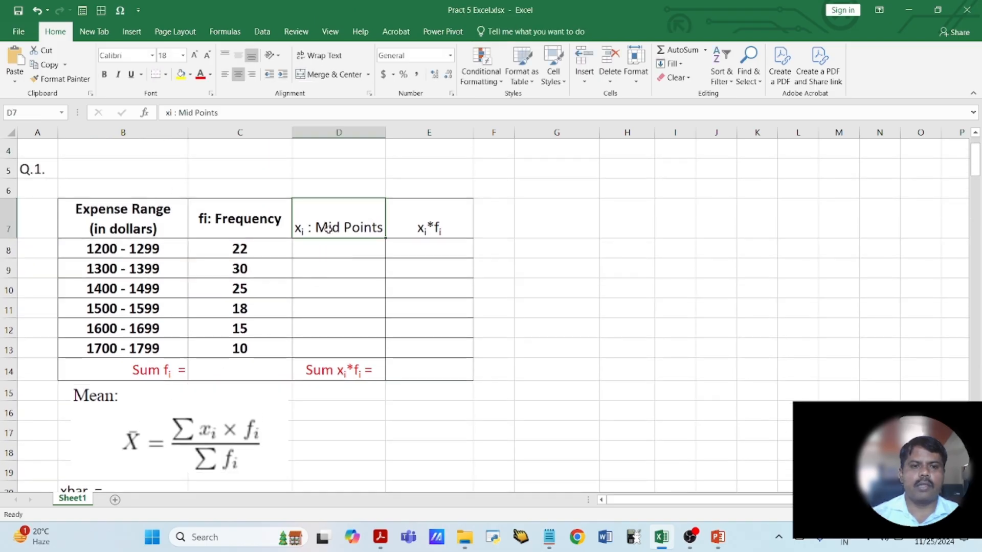
pyautogui.click(133, 251)
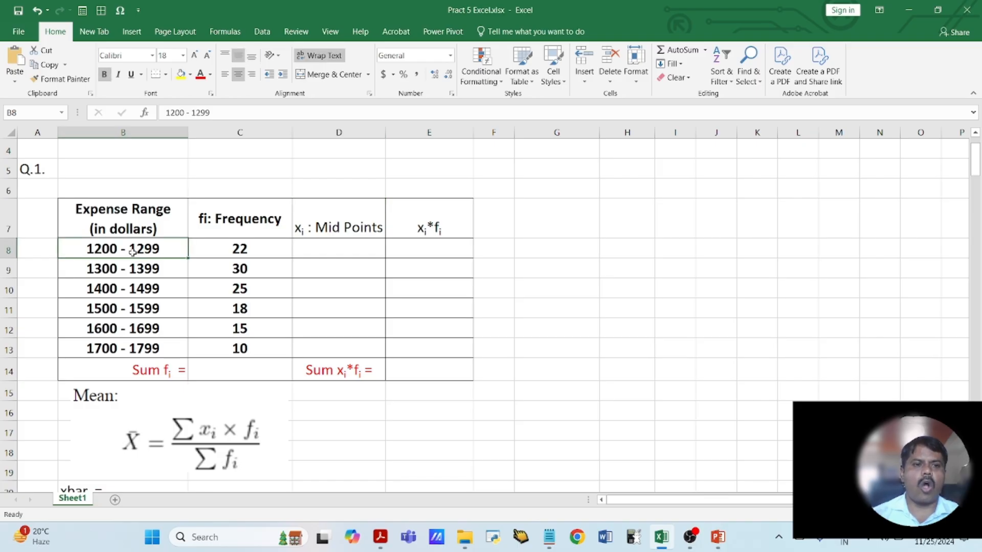
# - Calculate the midpoint of the 1200 - 1299 range in D8 with the formula =(1200+1299)/2
pyautogui.click(340, 252)
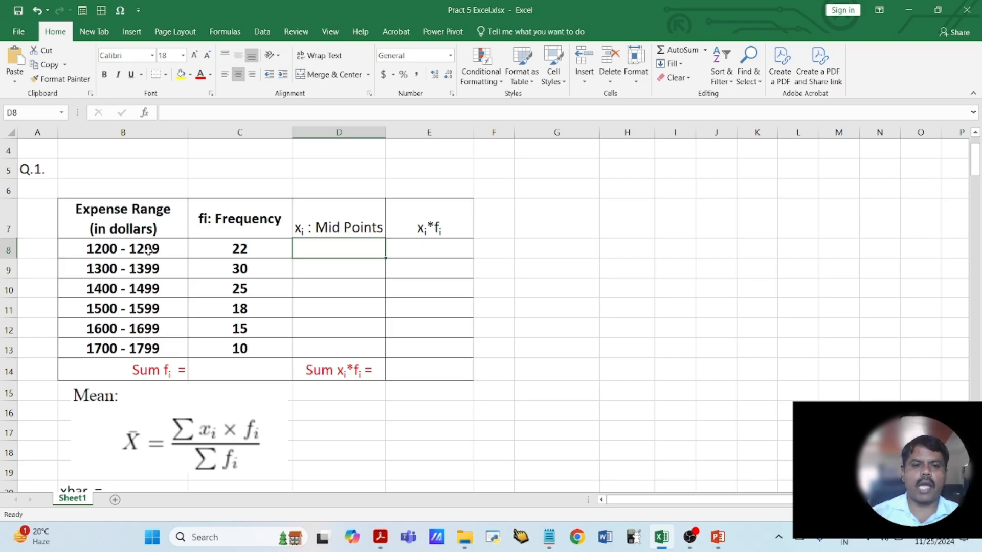
pyautogui.write('=')
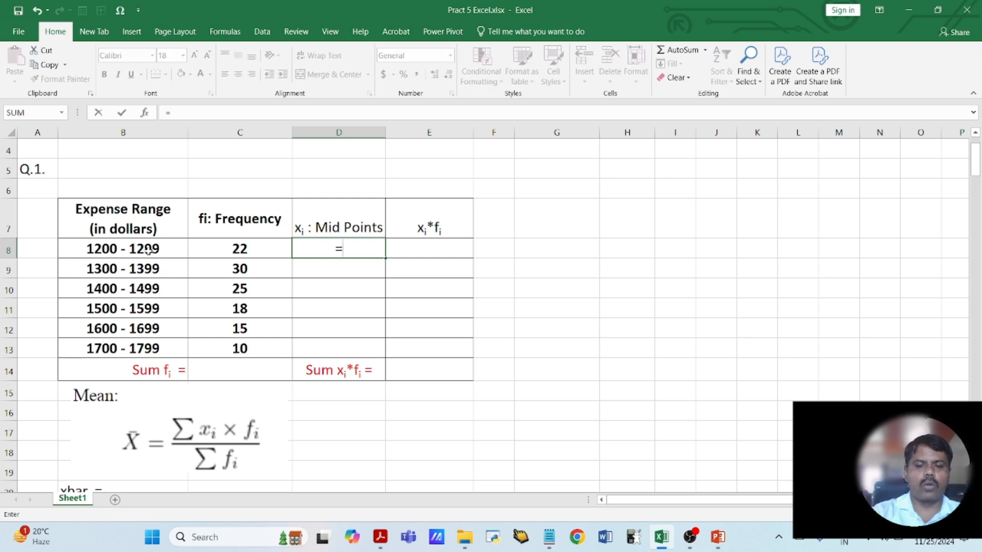
pyautogui.write('(1')
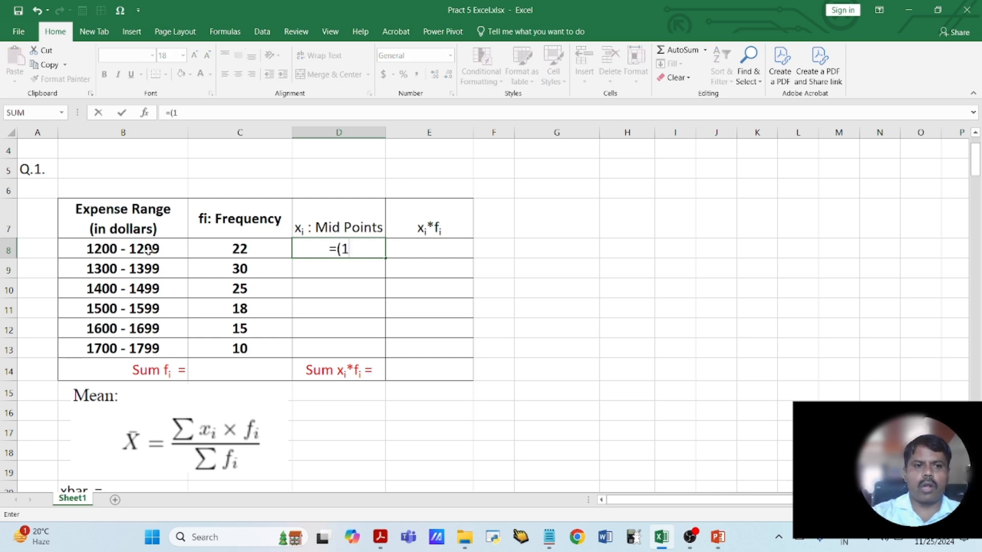
pyautogui.write('200+12')
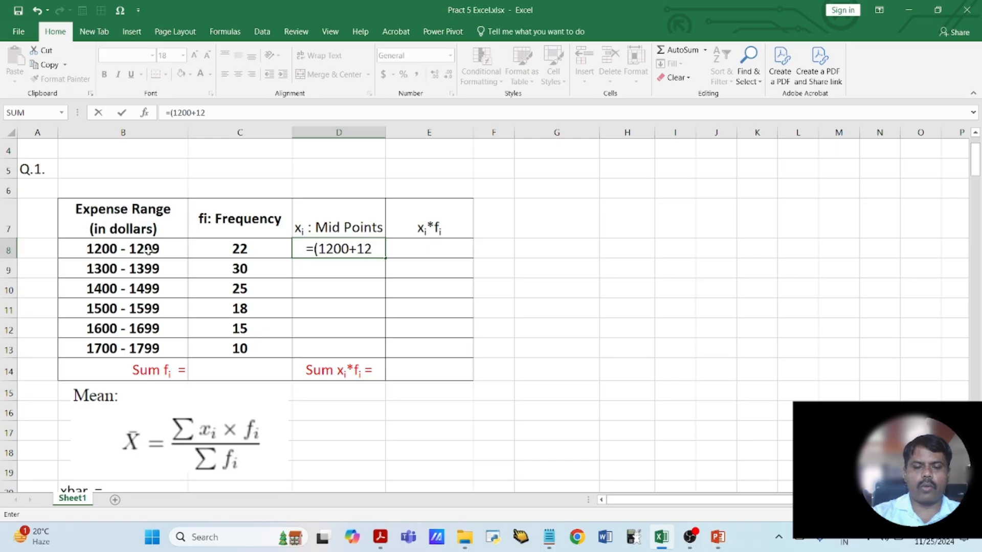
pyautogui.write('99)/2')
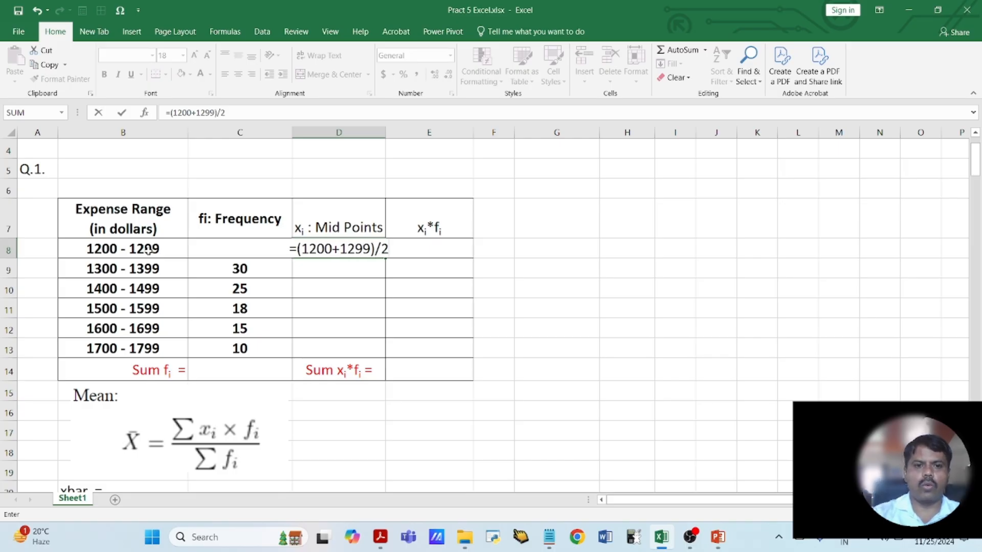
pyautogui.press('Return')
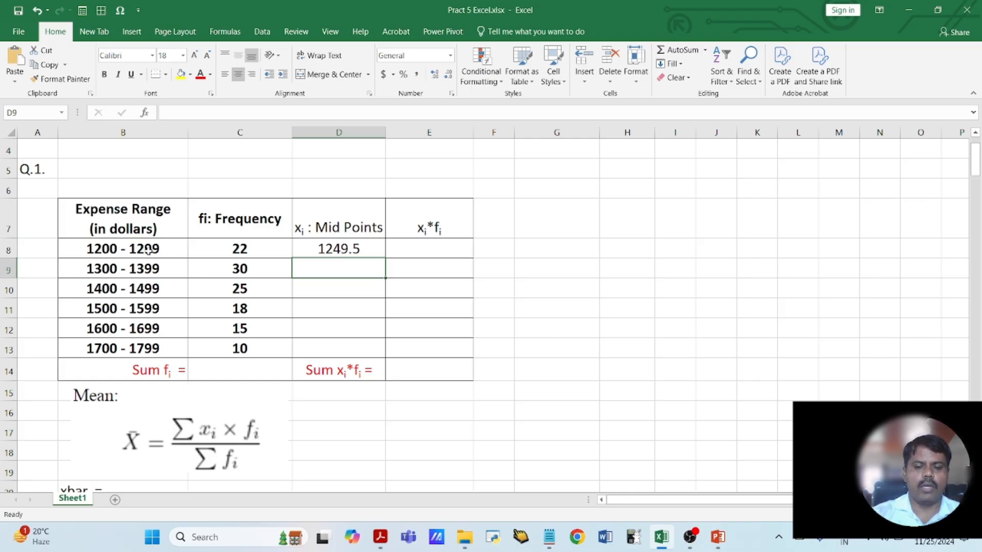
# - Calculate the midpoint of the 1300 - 1399 range in D9 with the formula =(1300+1399)/2
pyautogui.write('=(130')
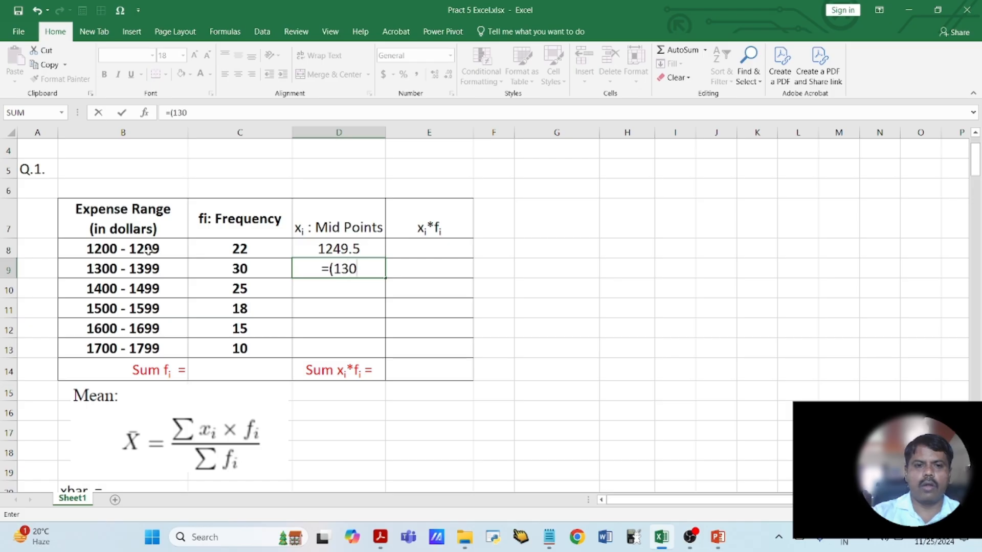
pyautogui.write('0+1399')
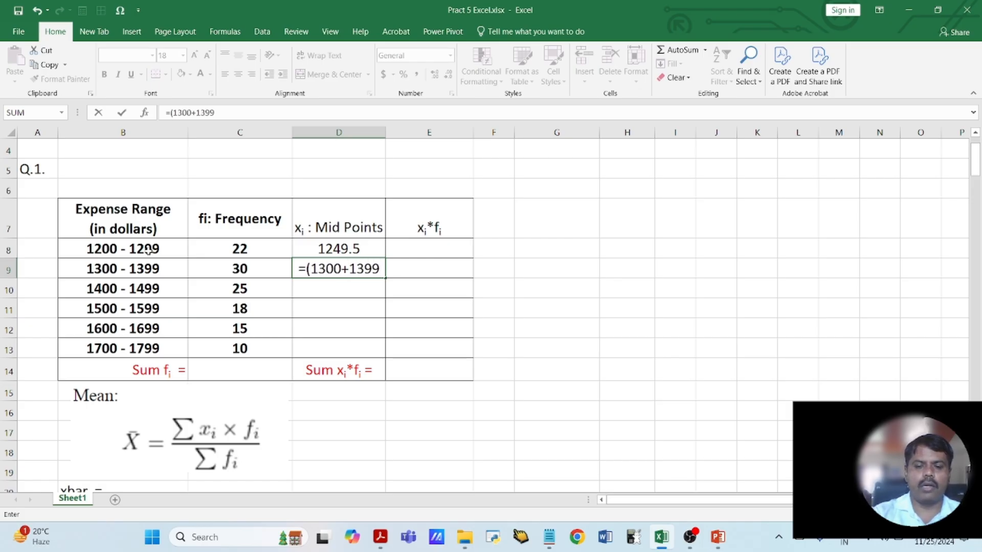
pyautogui.write(')/2')
pyautogui.press('Return')
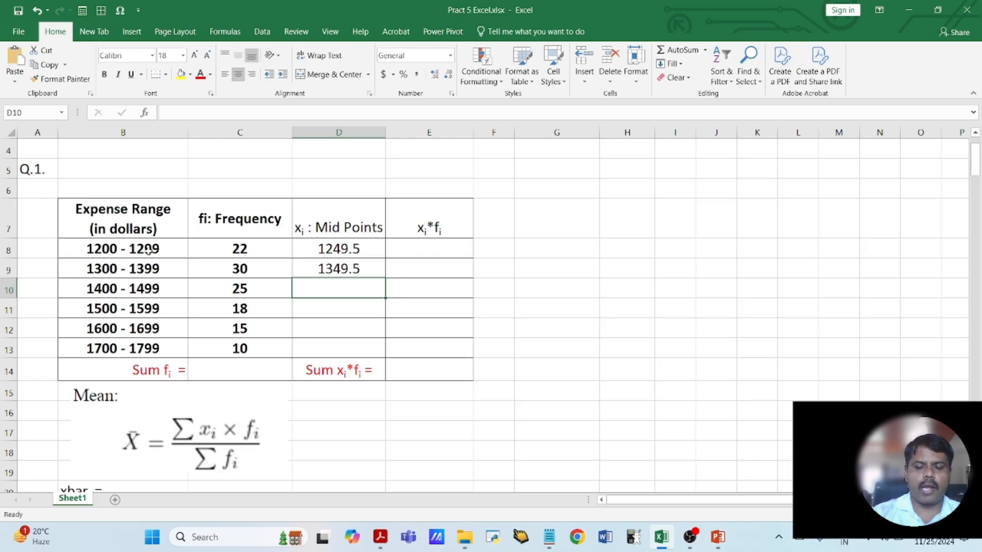
# - Enter the midpoints 1449.5 in D10 and 1549.5 in D11 as plain values
pyautogui.write('14')
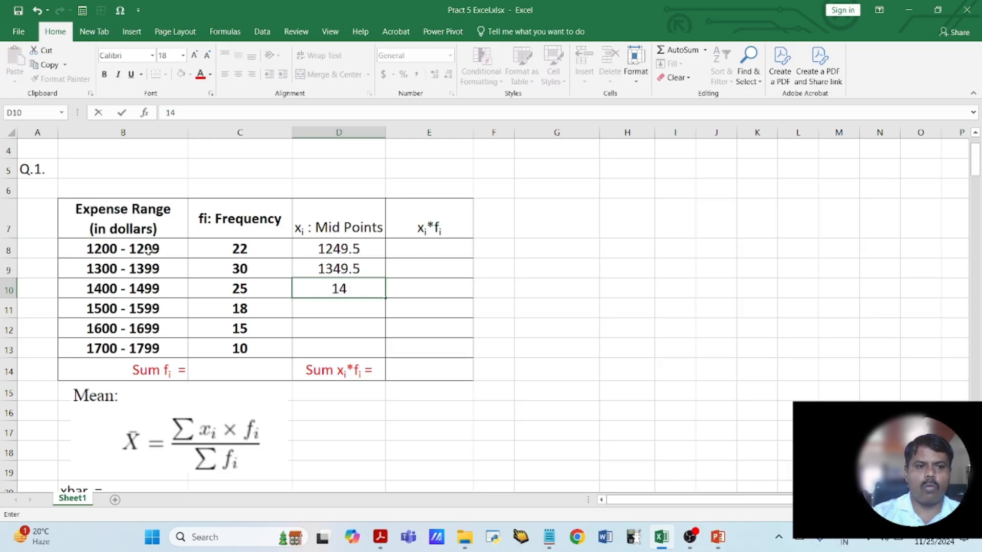
pyautogui.write('49')
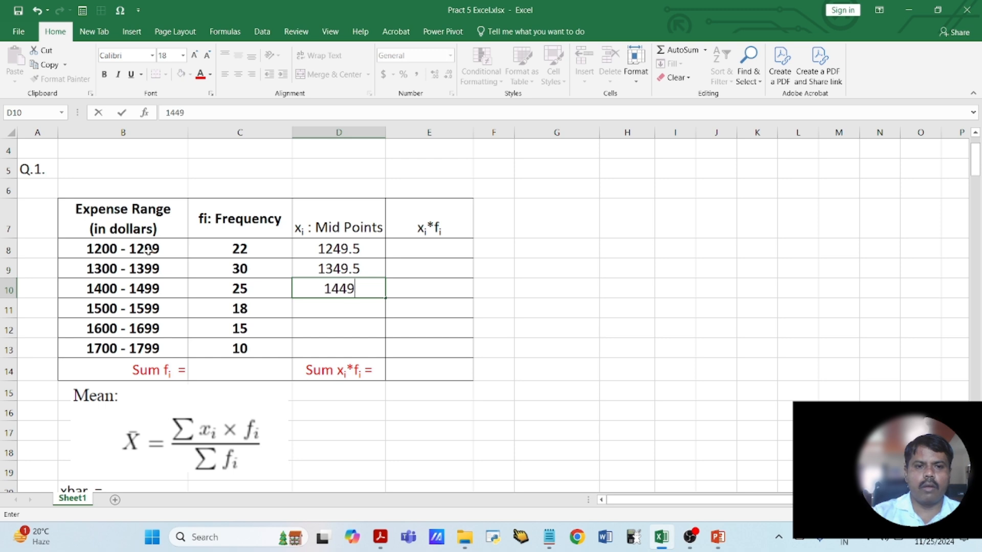
pyautogui.write('.5')
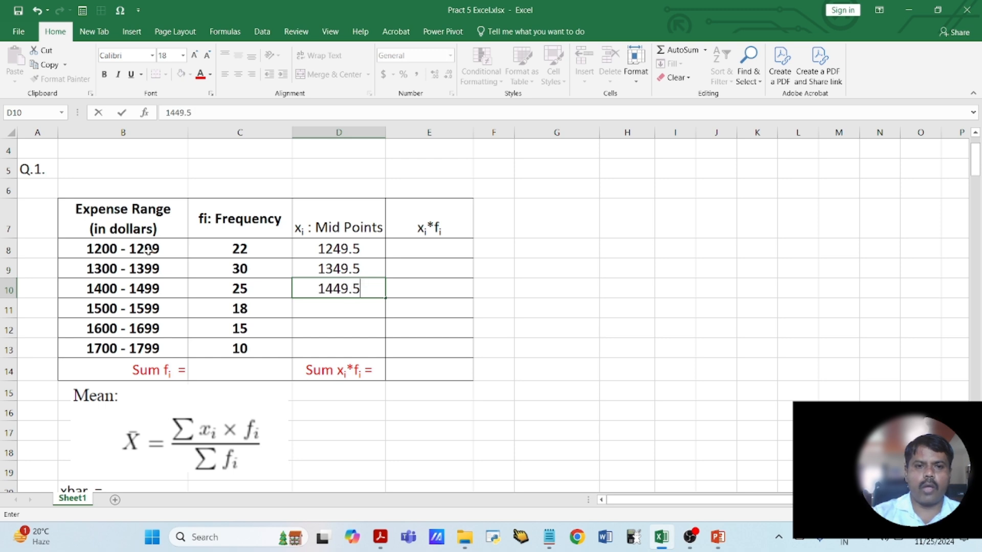
pyautogui.press('Return')
pyautogui.write('1549.5')
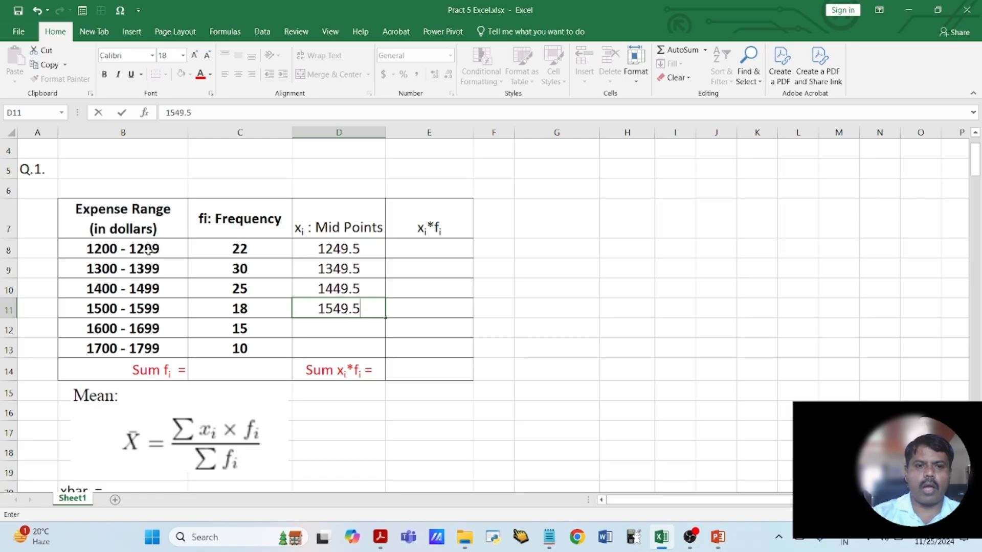
pyautogui.press('Return')
# - Complete the midpoint column by entering 1649.5 in D12 and 1749.5 in D13
pyautogui.write('1')
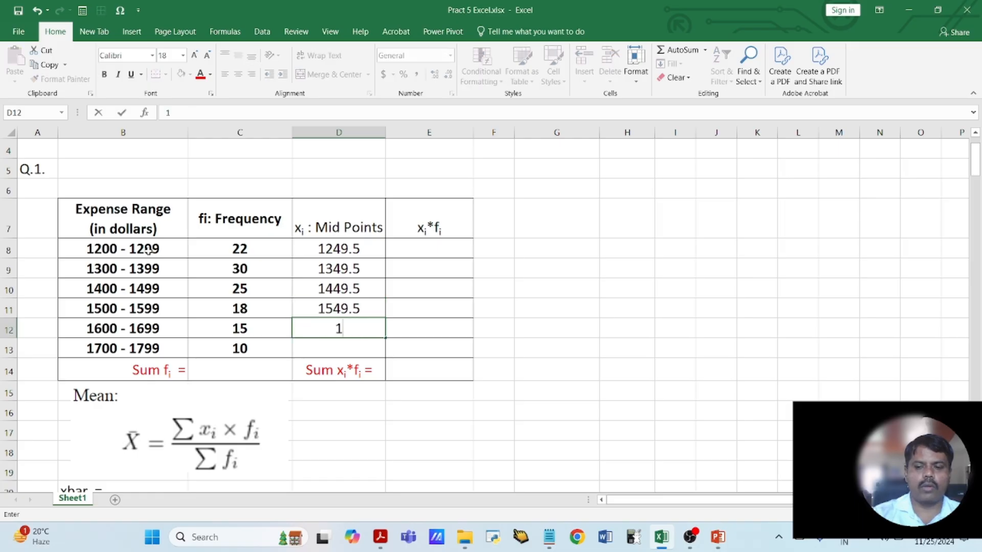
pyautogui.write('649.5')
pyautogui.press('Return')
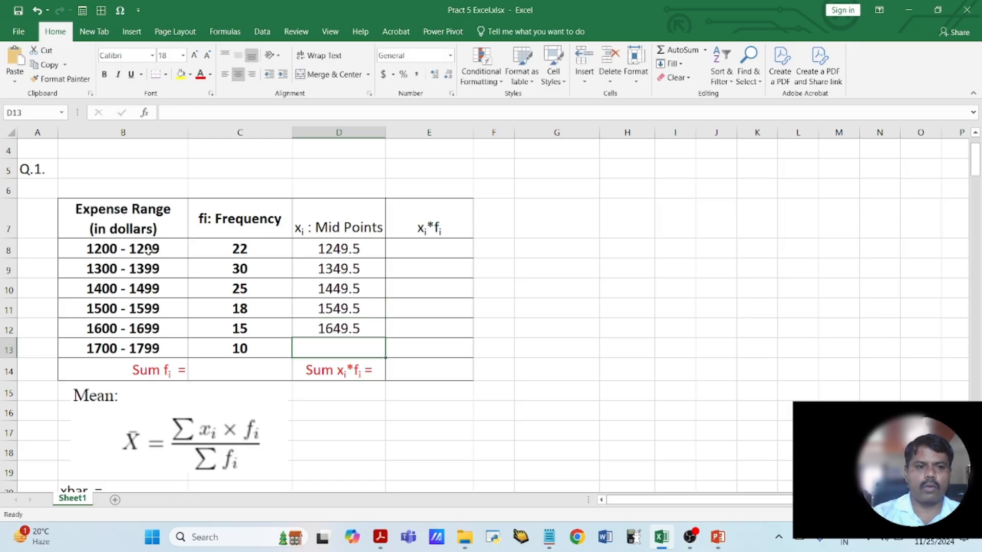
pyautogui.write('1749.5')
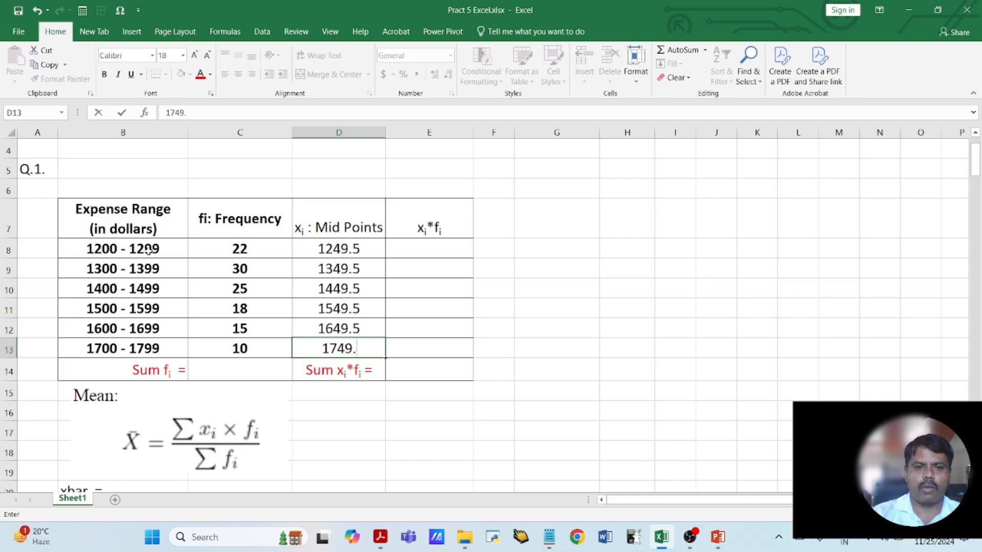
pyautogui.press('Return')
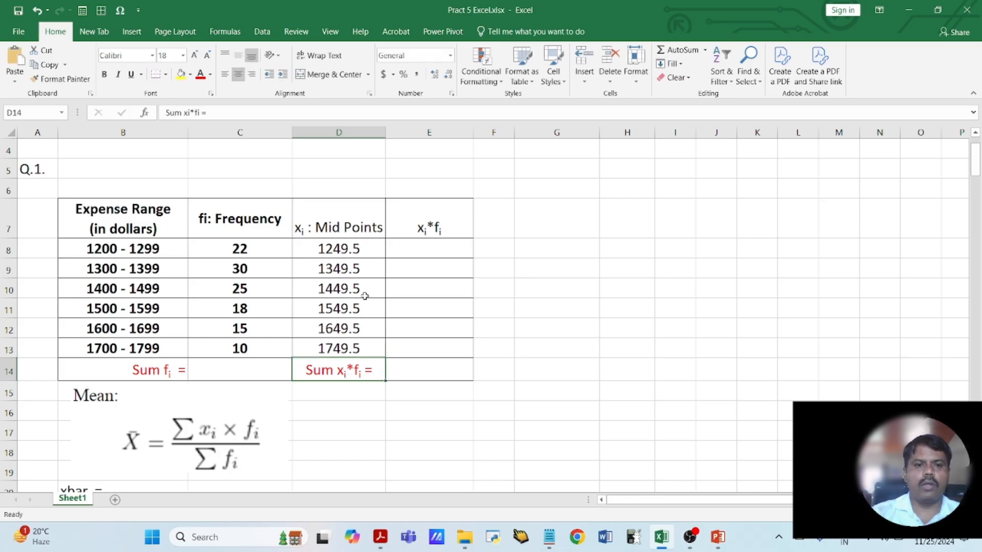
pyautogui.moveTo(355, 248); pyautogui.dragTo(366, 345)
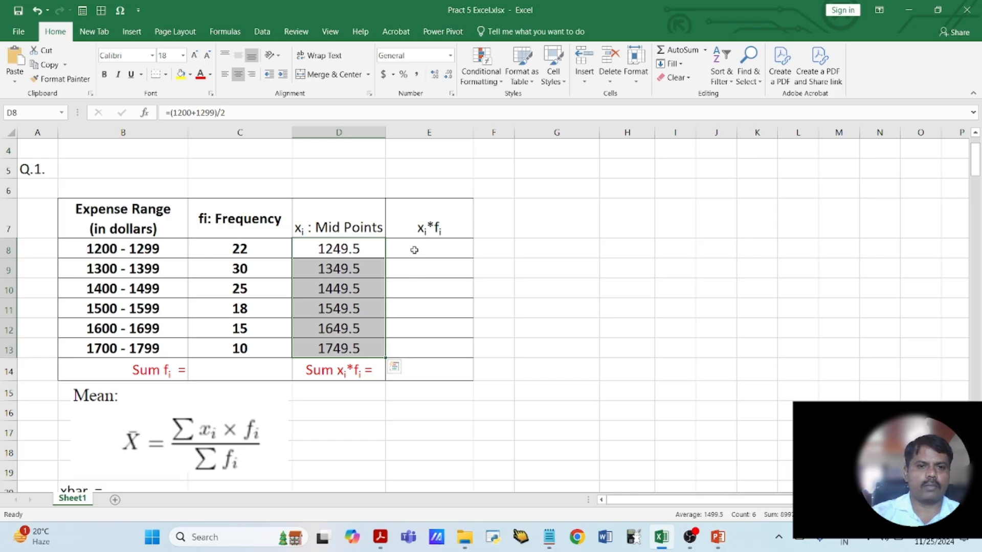
# - Calculate the first xi*fi product in E8 by multiplying the midpoint by its frequency with =D8*C8
pyautogui.click(414, 250)
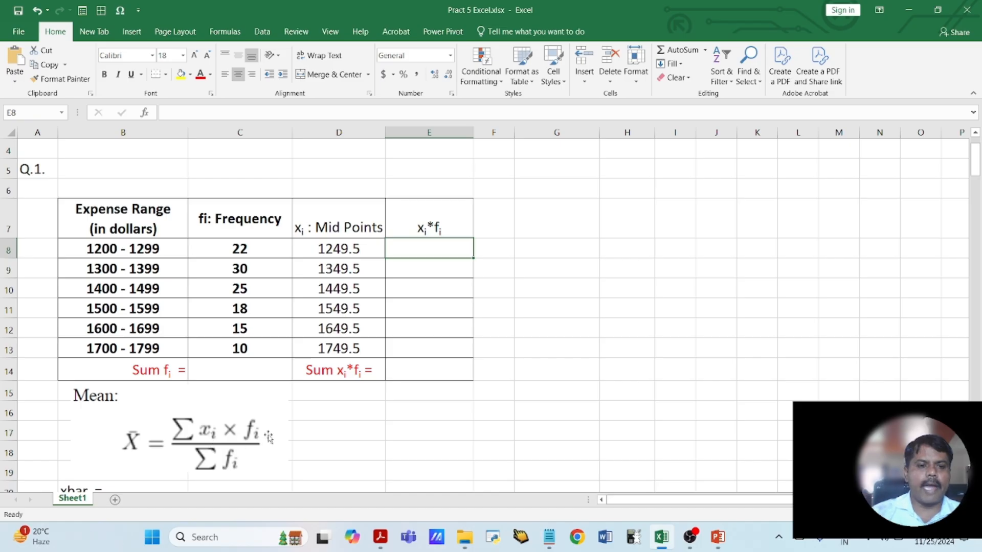
pyautogui.click(449, 228)
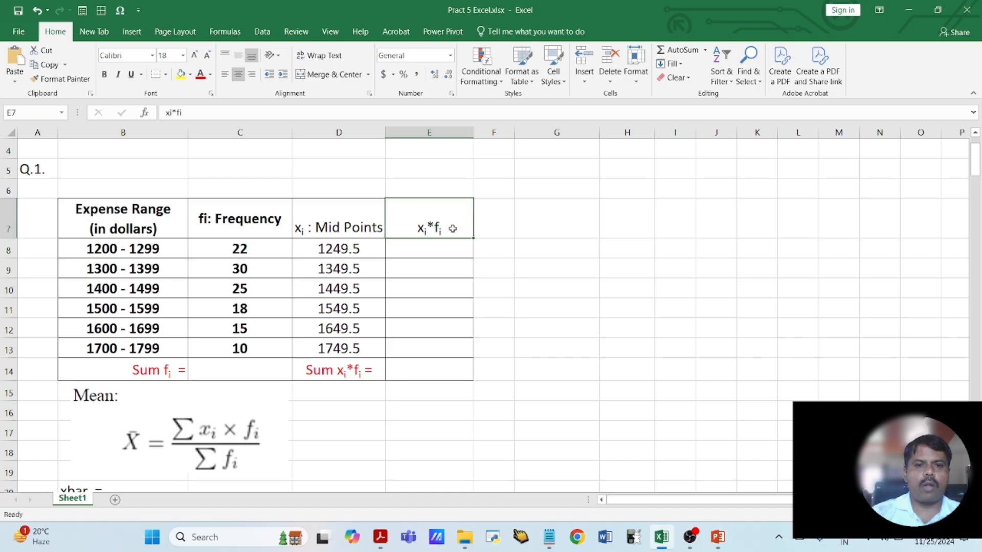
pyautogui.click(327, 250)
pyautogui.click(265, 250)
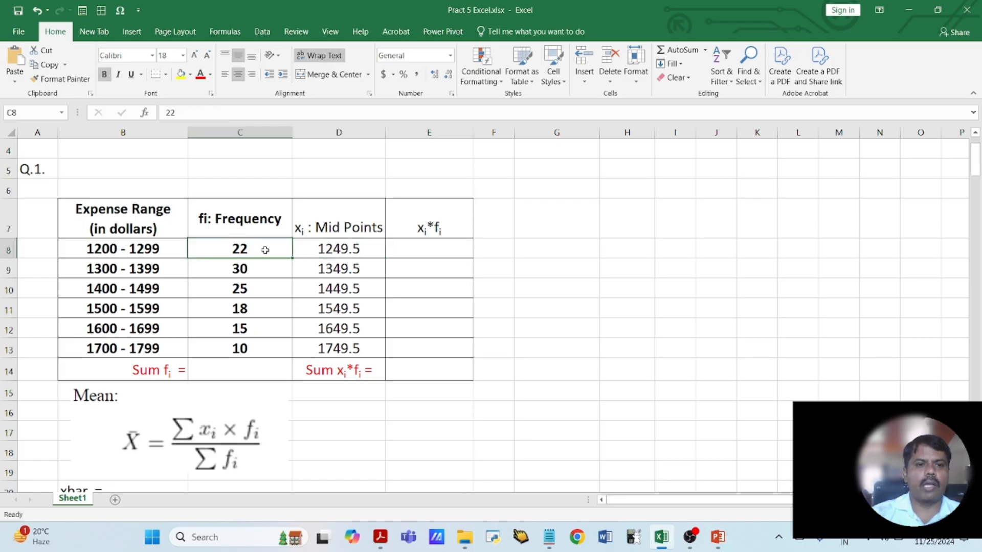
pyautogui.click(424, 258)
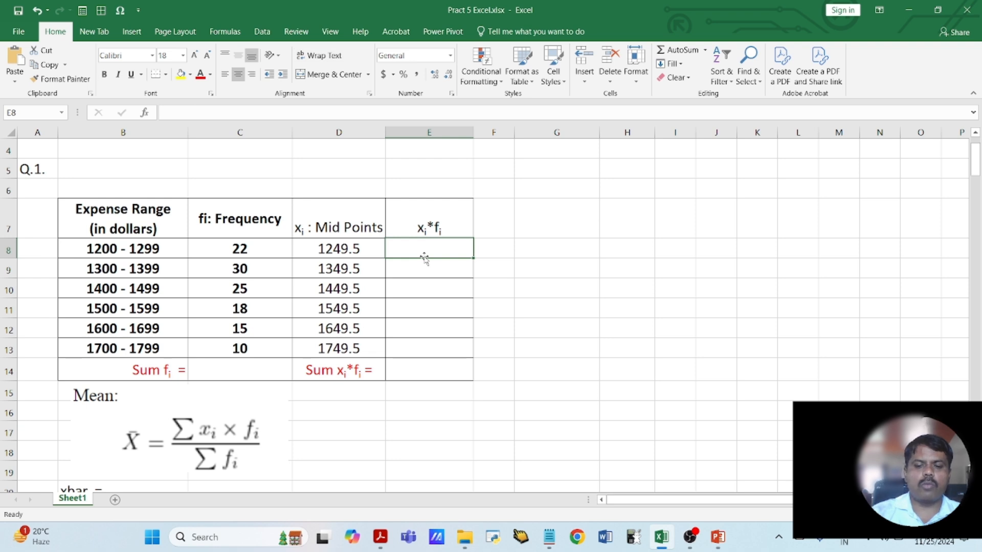
pyautogui.write('=')
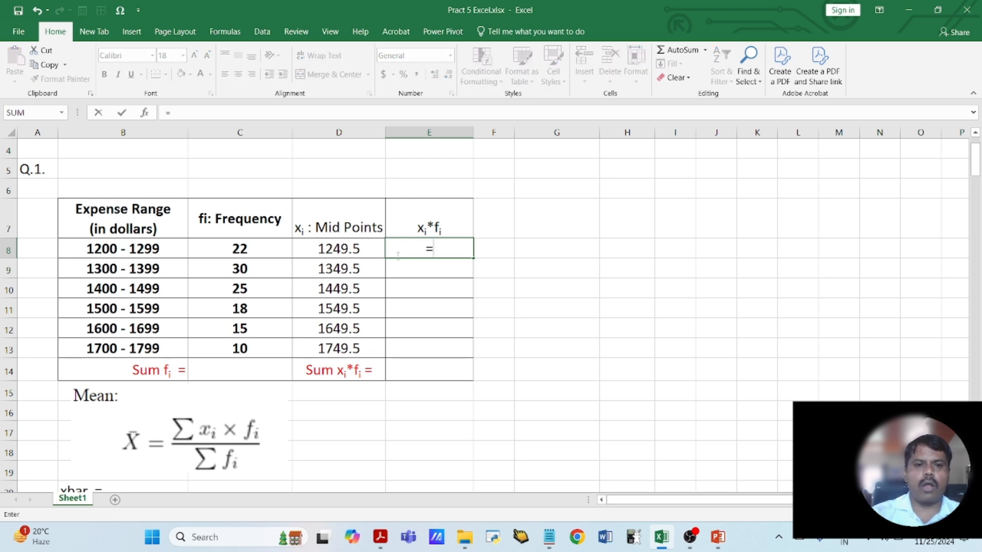
pyautogui.click(342, 249)
pyautogui.write('*')
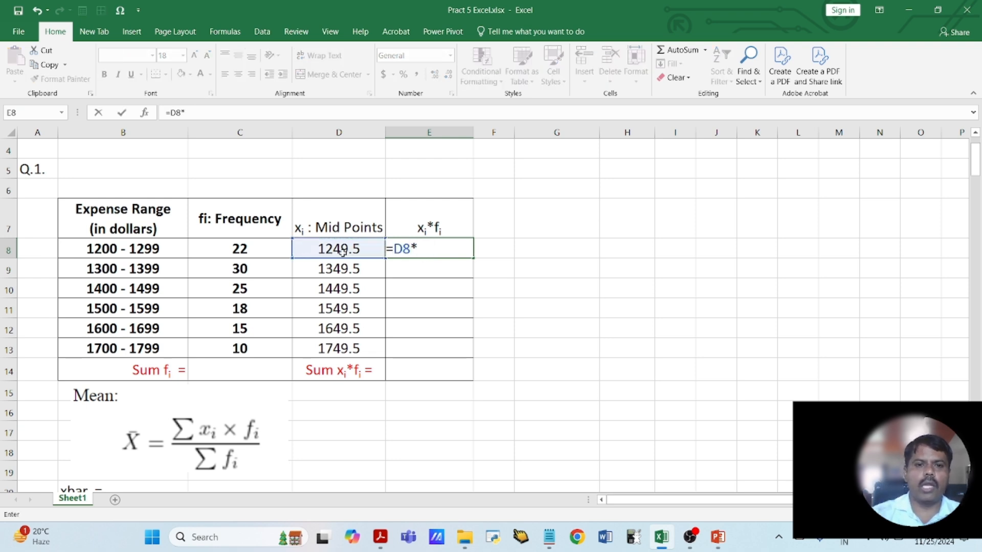
pyautogui.click(227, 252)
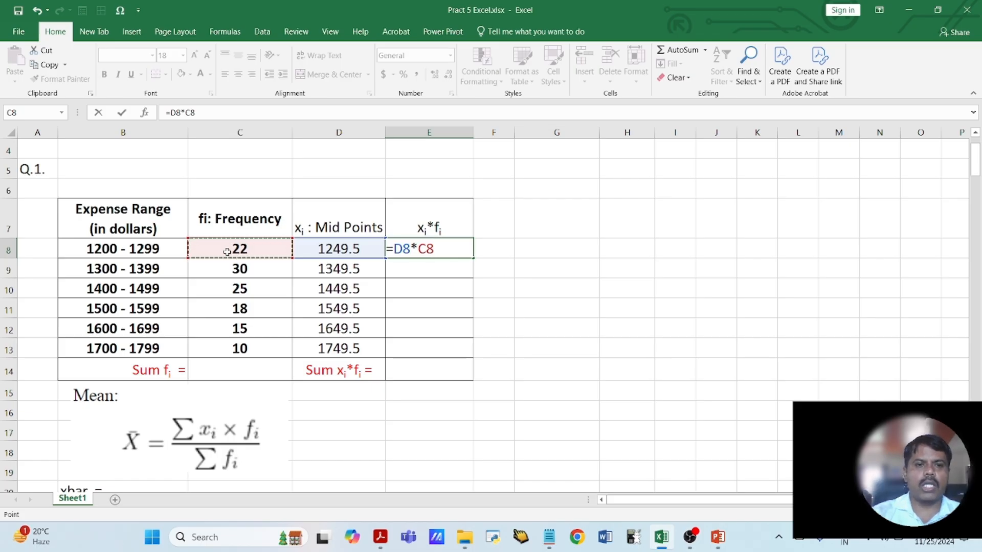
pyautogui.press('Return')
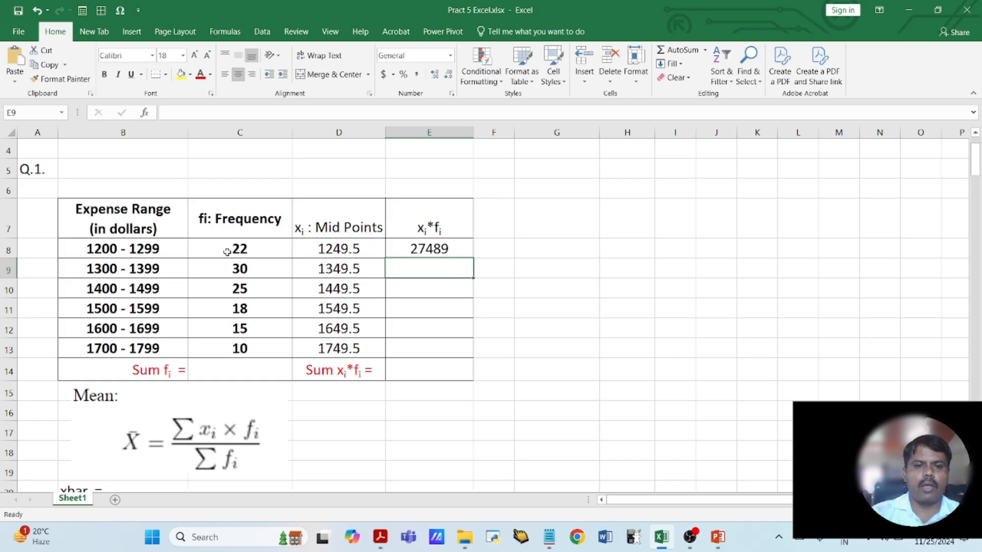
# - Widen column E slightly and format the product in E8 as a number without decimal places
pyautogui.moveTo(474, 133); pyautogui.dragTo(478, 133)
pyautogui.click(453, 249)
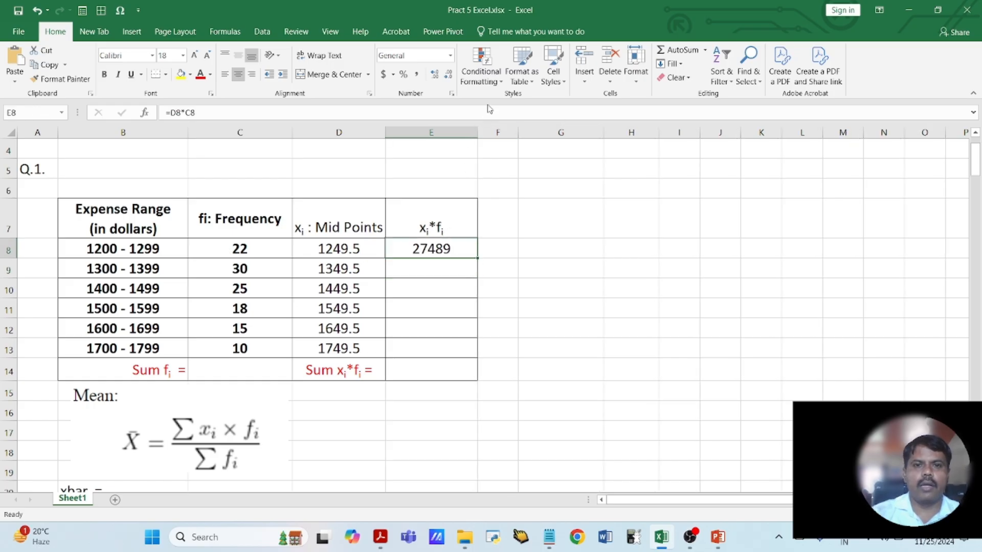
pyautogui.click(435, 74)
pyautogui.click(434, 74)
pyautogui.click(447, 76)
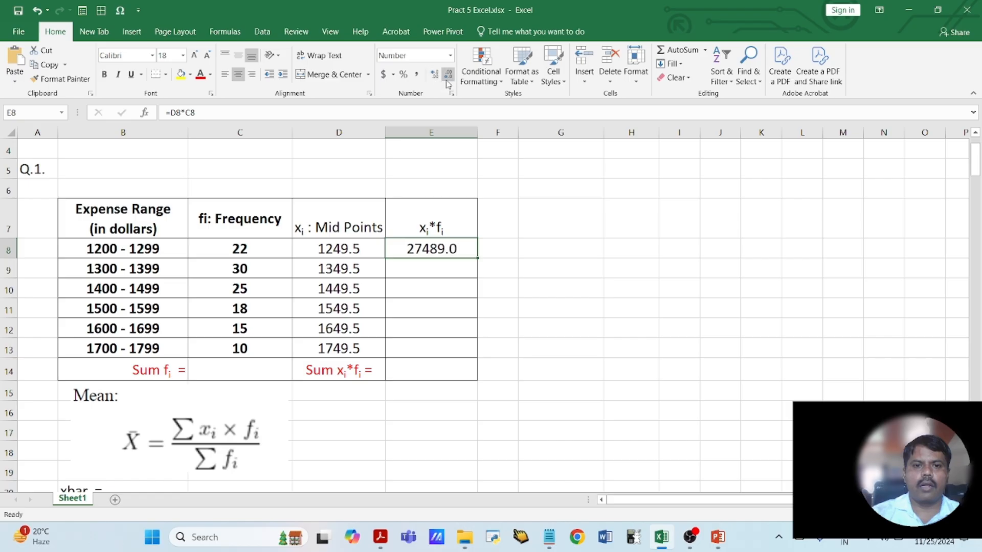
pyautogui.click(448, 76)
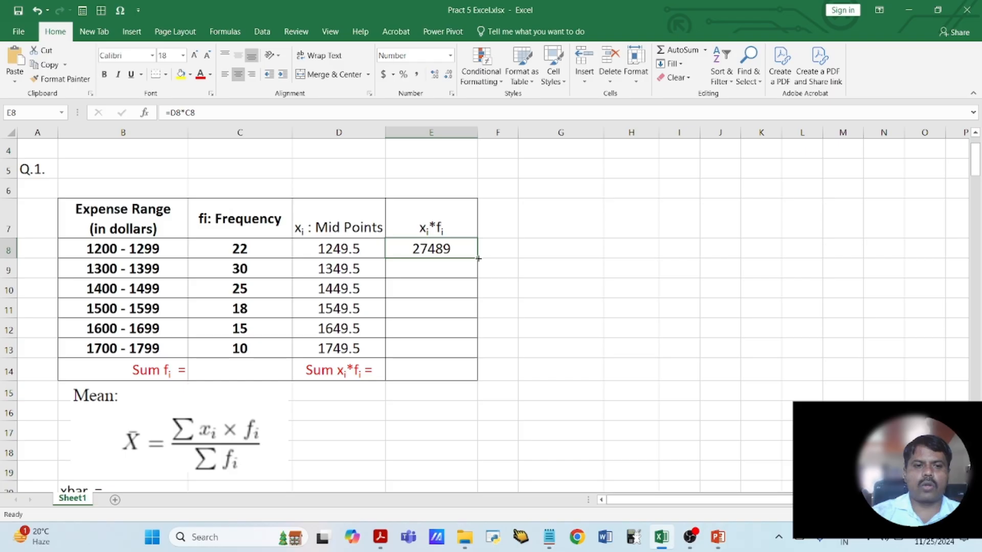
# - Fill the xi*fi product formula from E8 down through E13 and format the products with one decimal place
pyautogui.moveTo(478, 258); pyautogui.dragTo(483, 354)
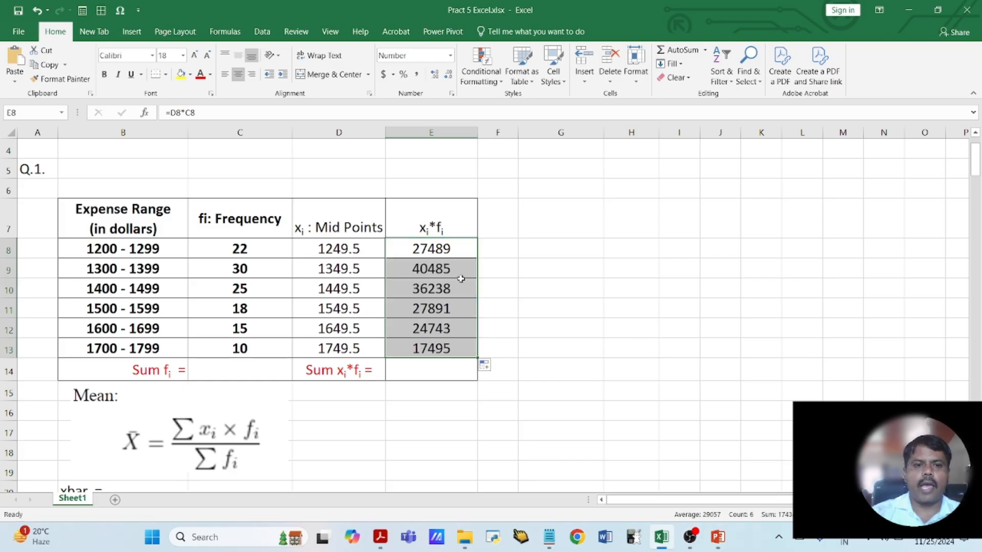
pyautogui.click(435, 79)
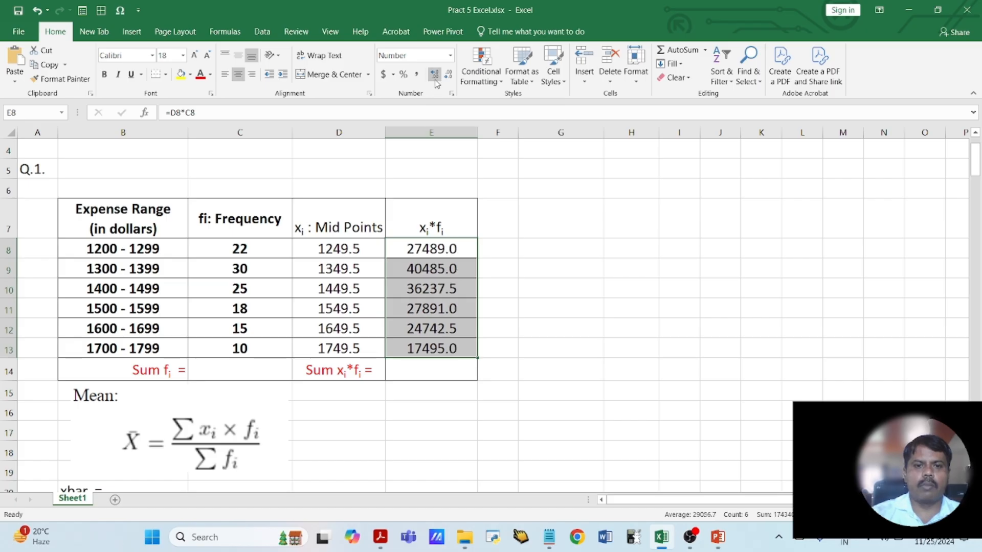
pyautogui.click(435, 79)
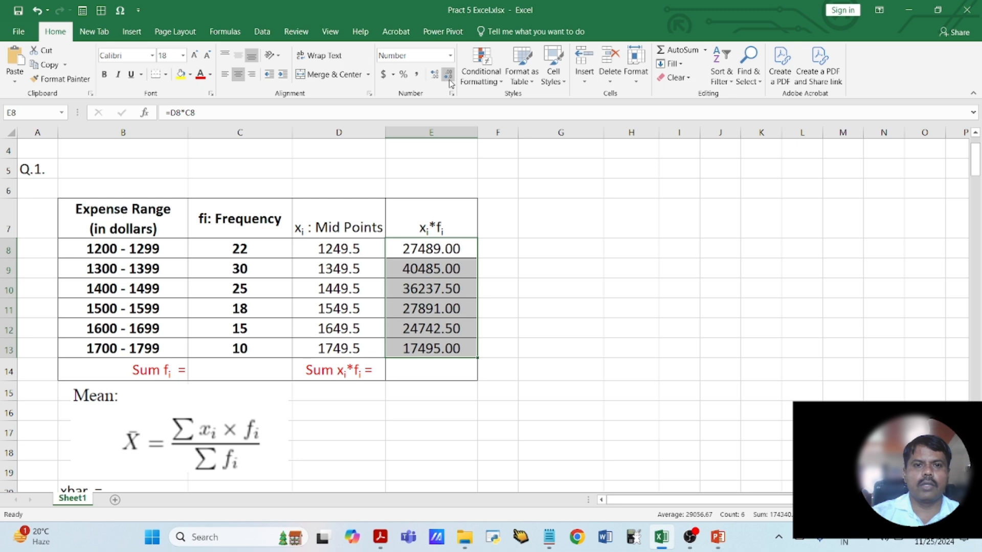
pyautogui.click(449, 74)
pyautogui.click(439, 290)
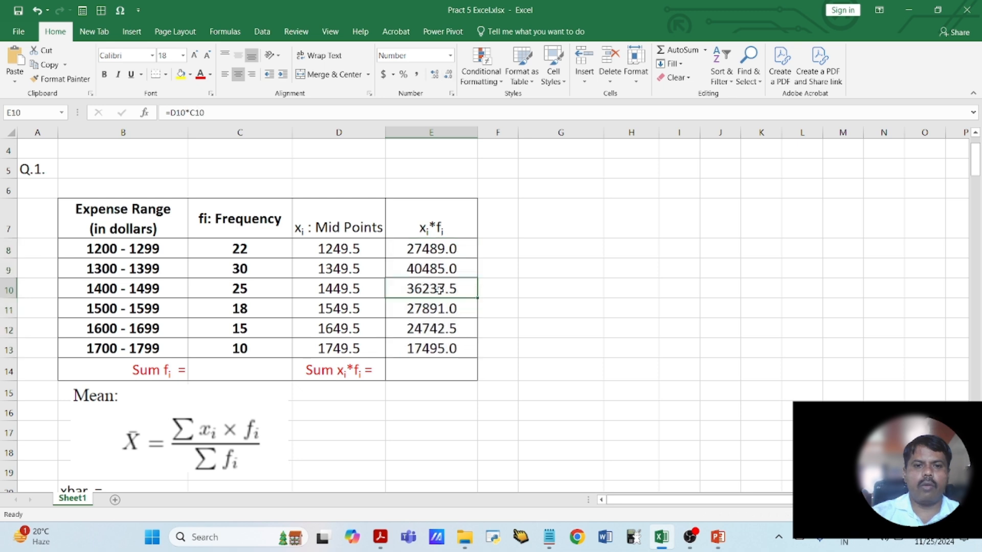
pyautogui.keyDown('ctrl'); pyautogui.click(450, 332); pyautogui.keyUp('ctrl')
pyautogui.click(512, 333)
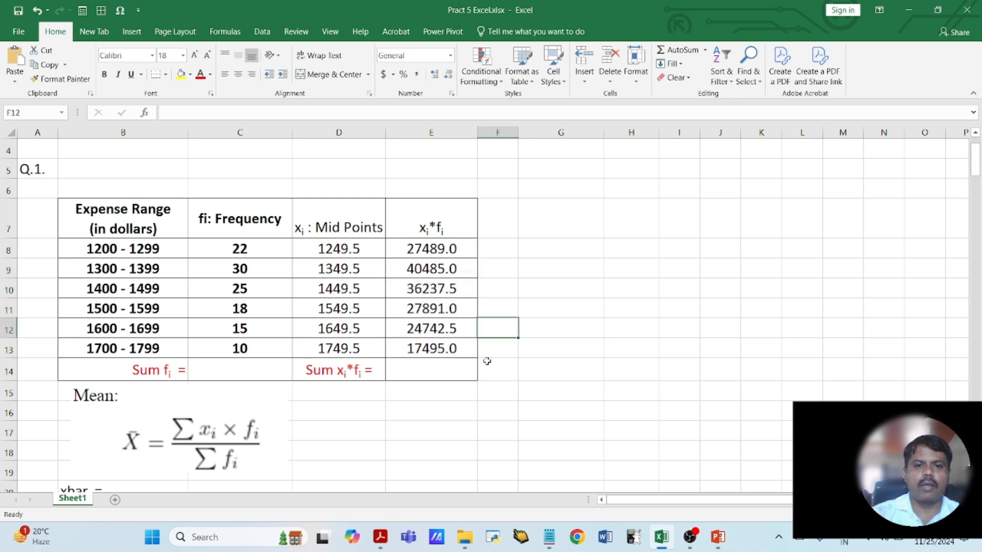
# - Total the frequencies in C14, beside the Sum fi label, with =SUM(C8:C13)
pyautogui.click(456, 370)
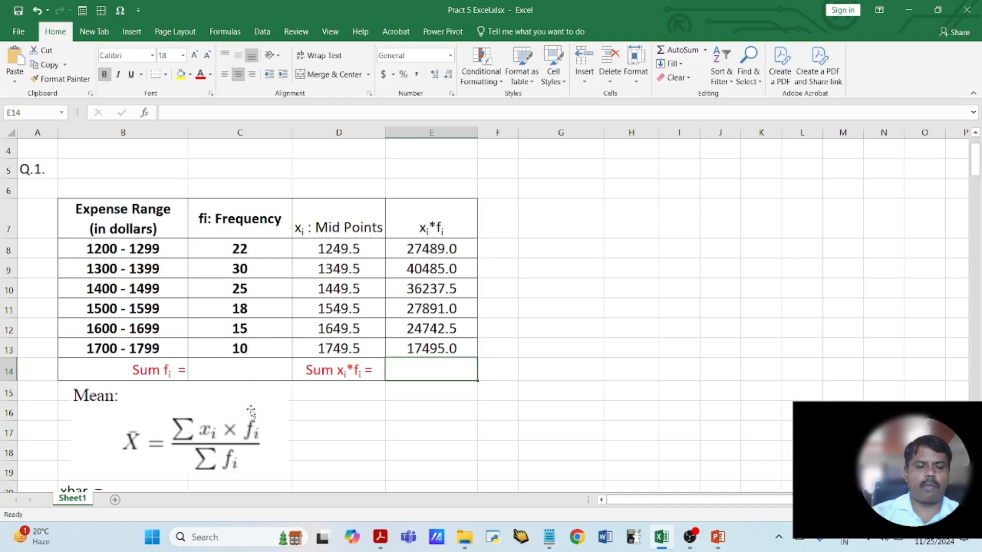
pyautogui.click(243, 366)
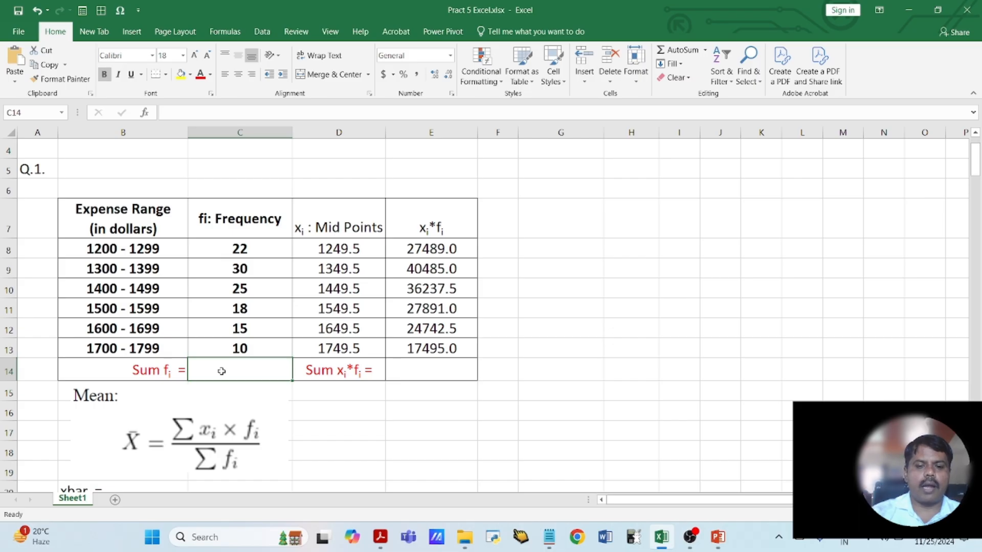
pyautogui.write('=SUM(')
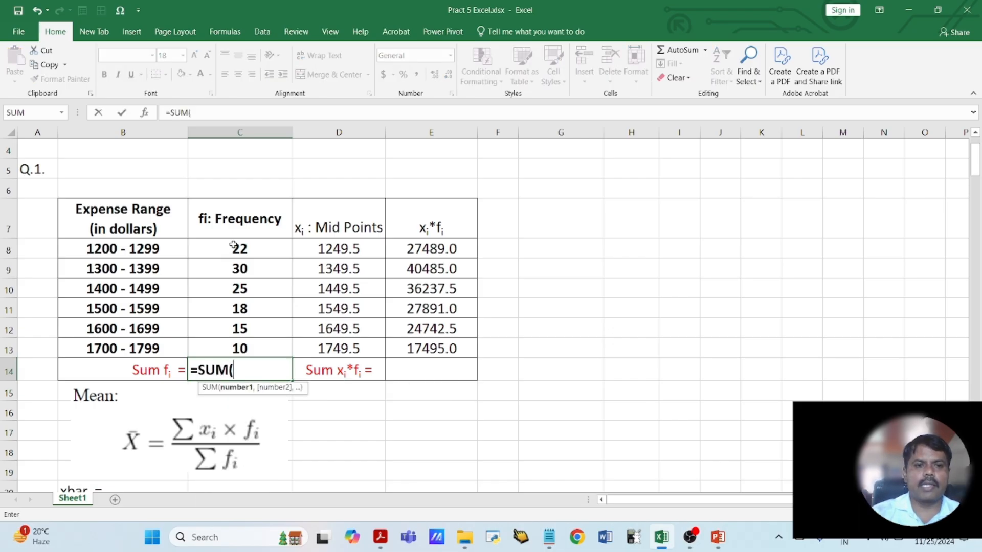
pyautogui.moveTo(234, 250); pyautogui.dragTo(247, 342)
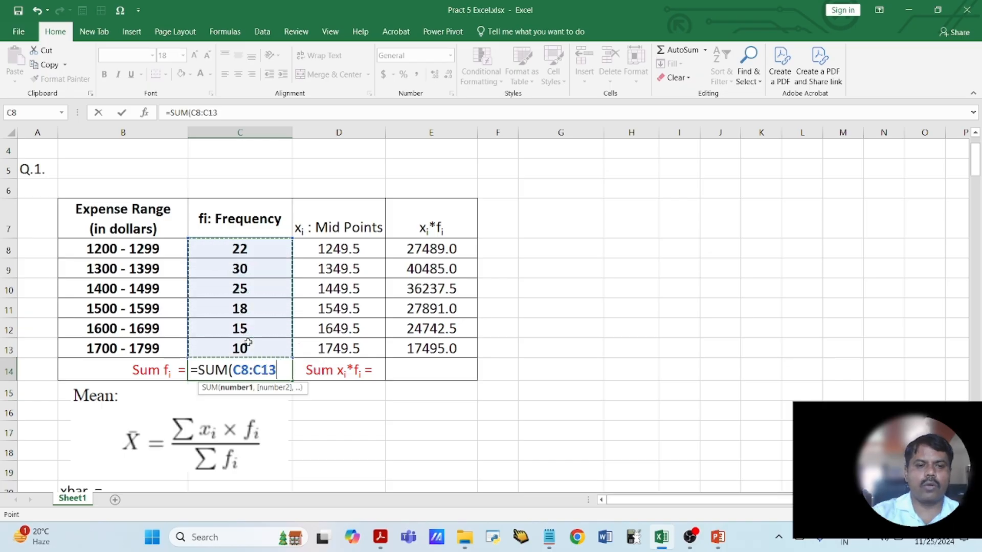
pyautogui.write(')')
pyautogui.press('Return')
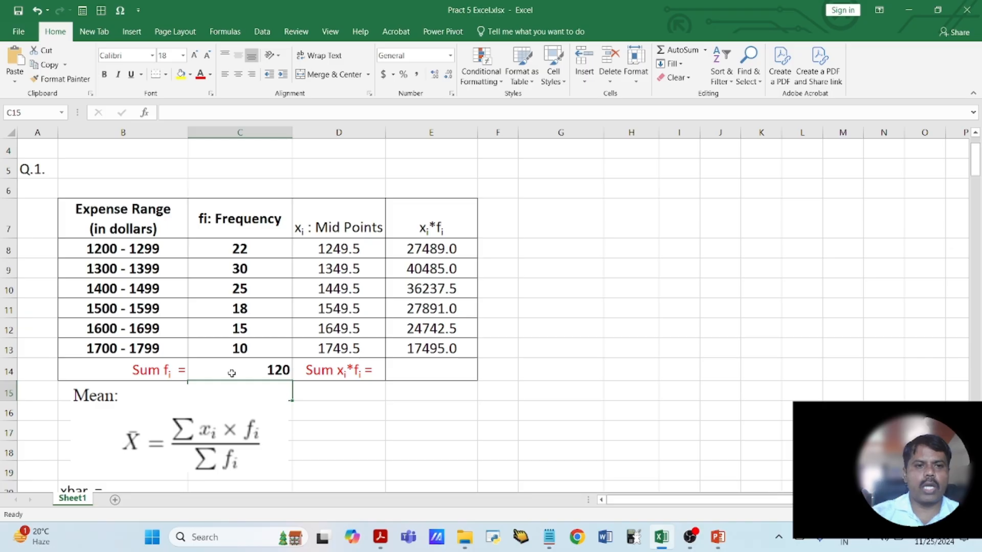
# - Total the xi*fi products in E14 with =SUM(E8:E13)
pyautogui.click(414, 375)
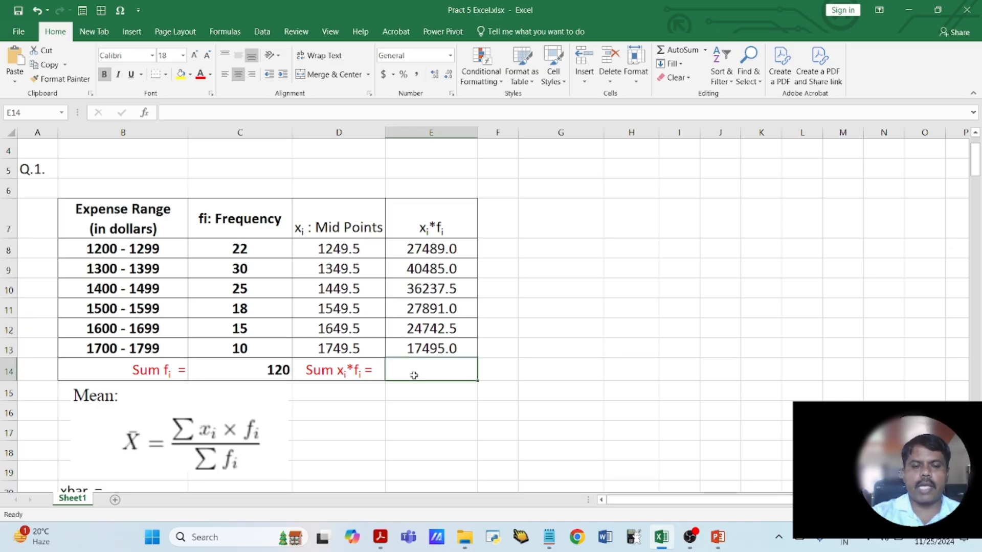
pyautogui.write('=SUM')
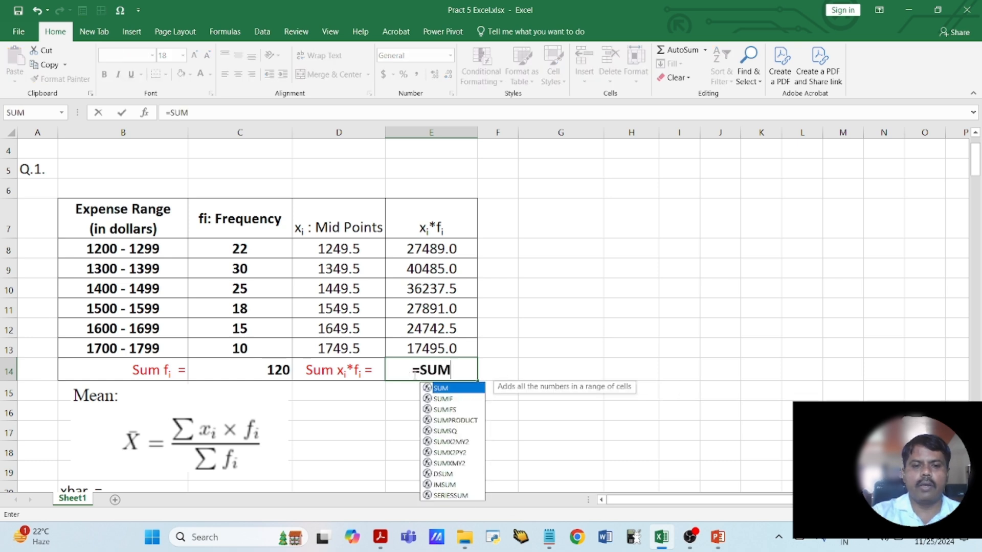
pyautogui.write('(')
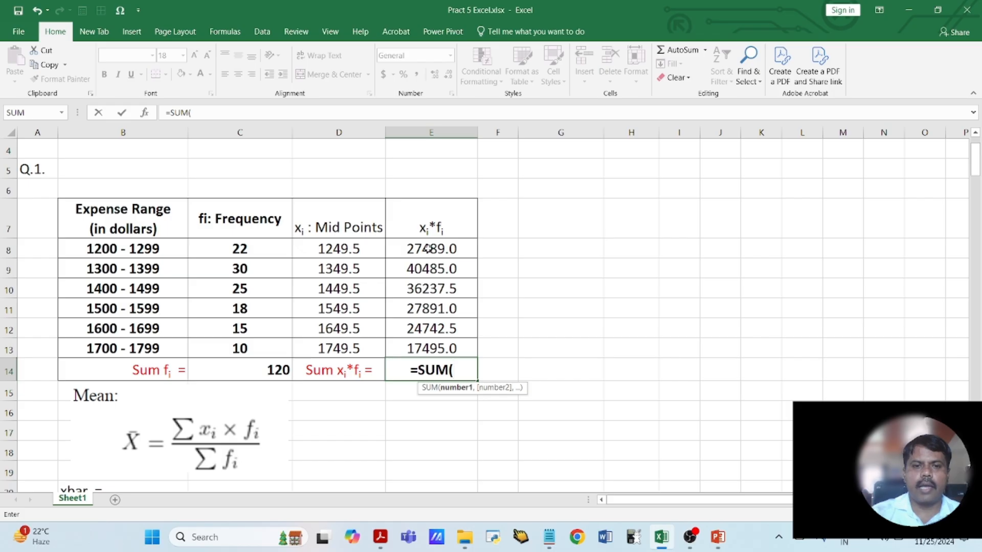
pyautogui.moveTo(427, 251); pyautogui.dragTo(440, 342)
pyautogui.write(')')
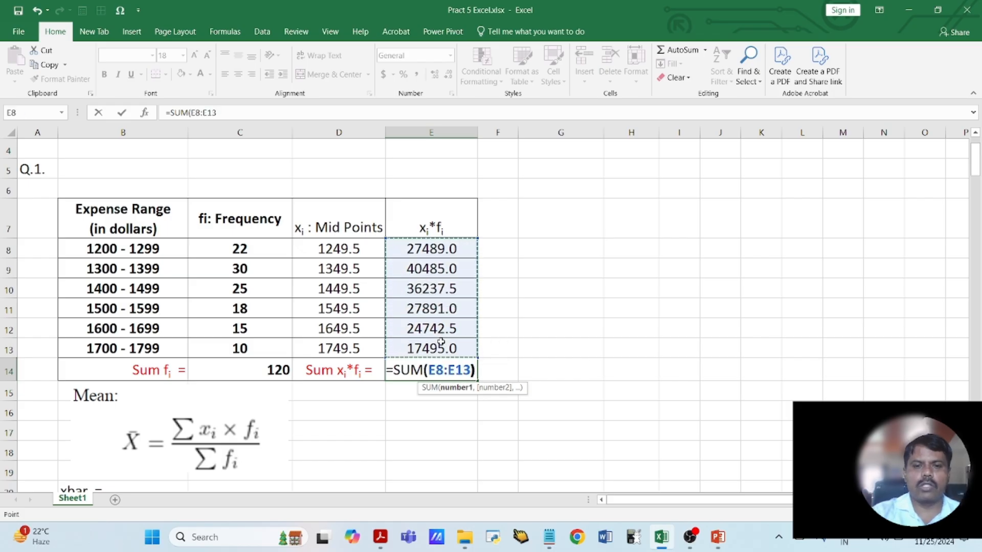
pyautogui.press('Return')
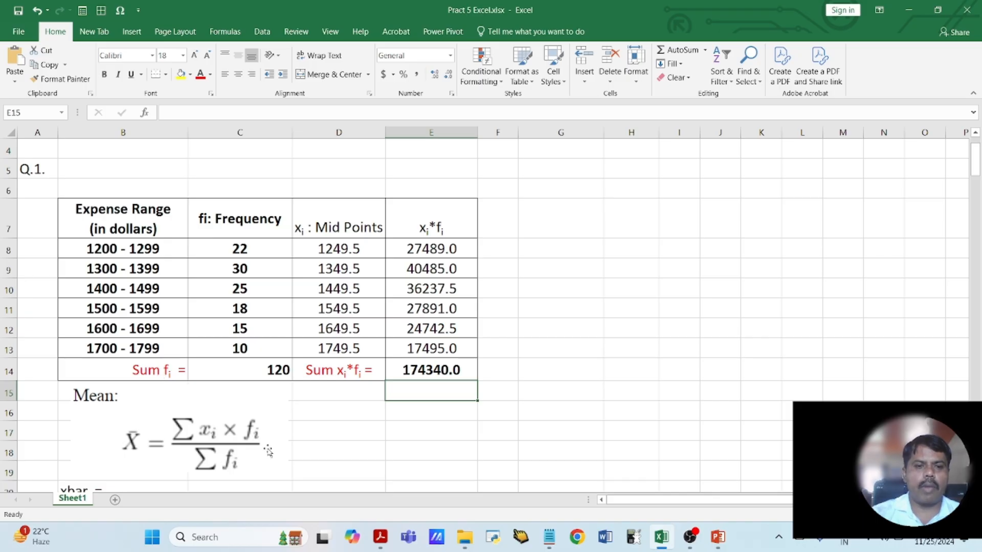
# - Complete the first xbar line in B20 to read "xbar = sum xi* fi / sum fi"
pyautogui.scroll(-2, 269, 450)
pyautogui.click(220, 353)
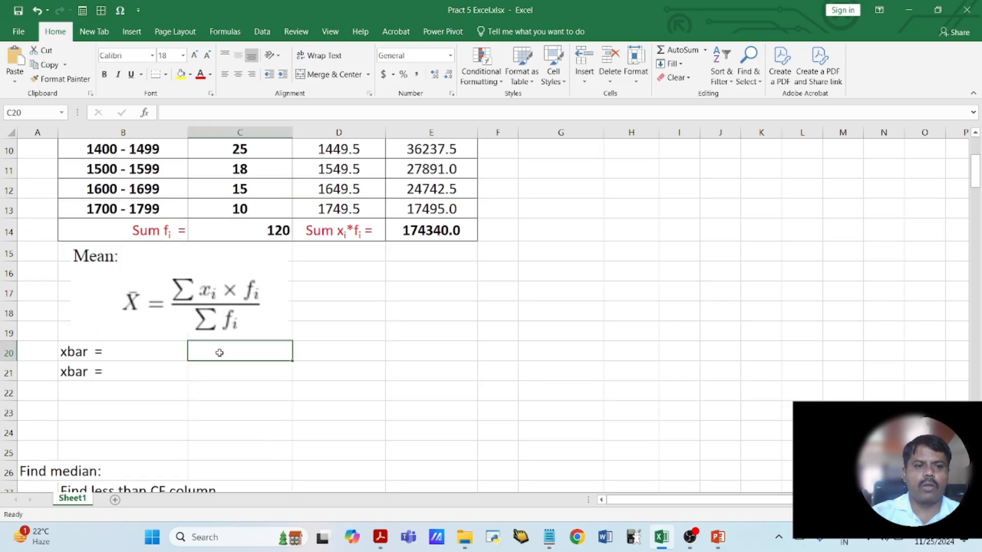
pyautogui.doubleClick(124, 351)
pyautogui.write('su')
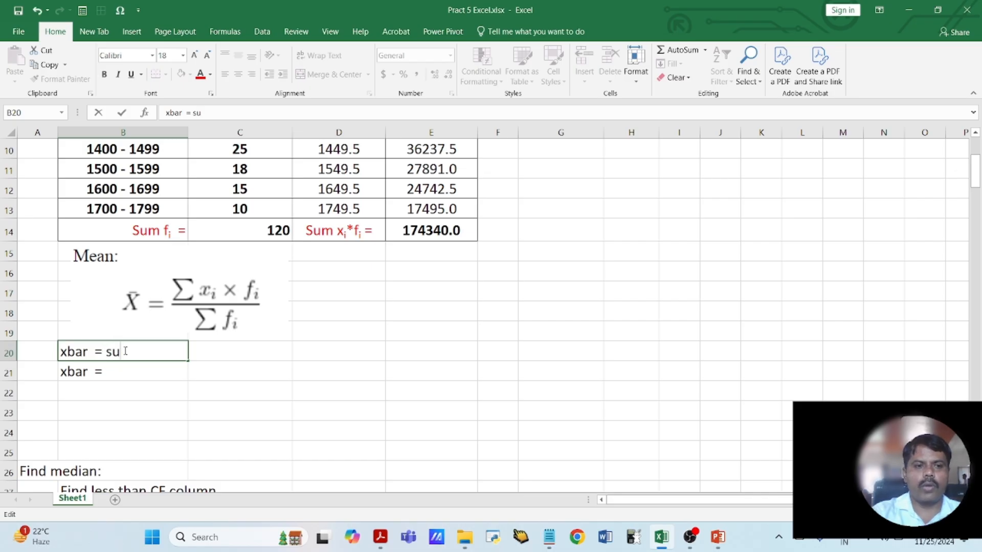
pyautogui.write('m xi* fi')
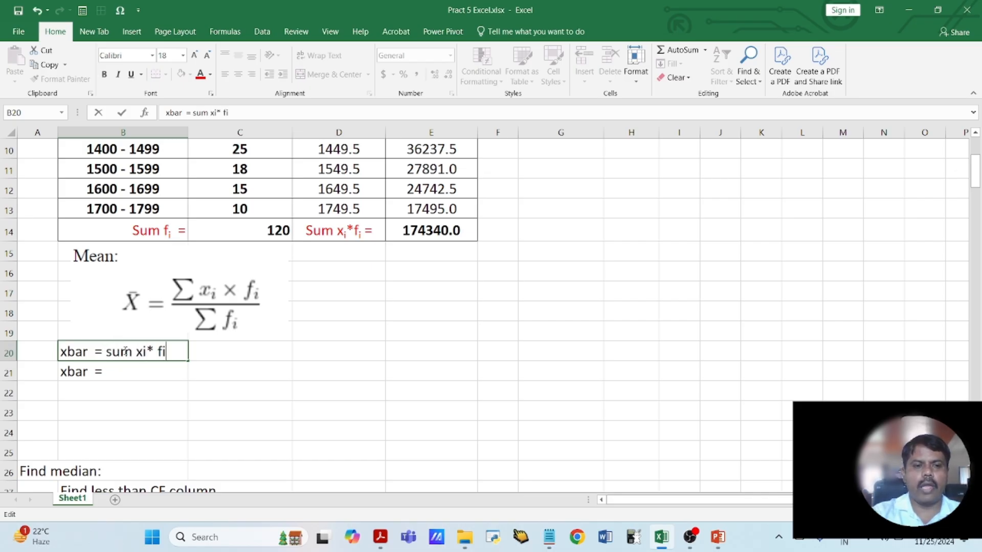
pyautogui.write(' / sum fi')
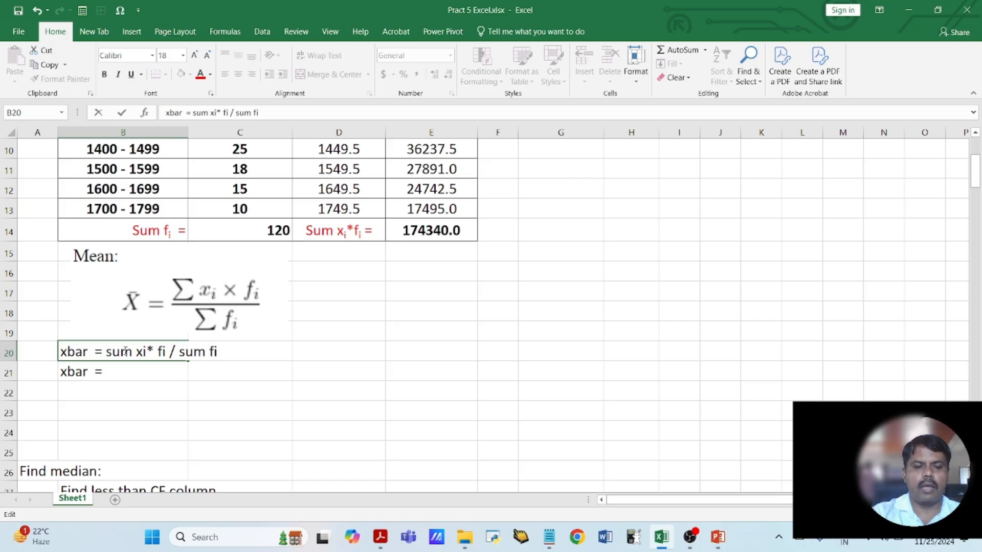
pyautogui.press('Return')
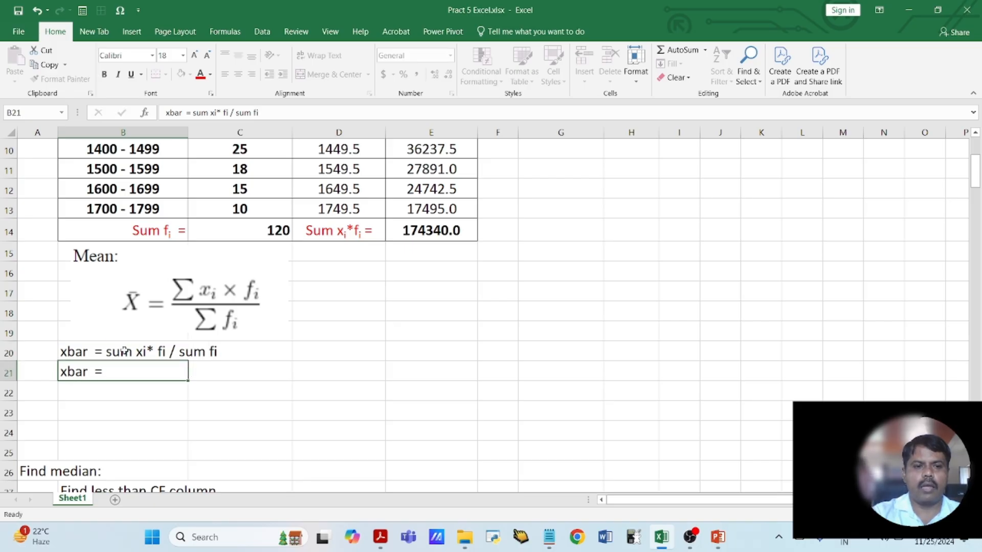
# - Complete the second xbar line in B21 with the substituted totals, "xbar = 174340.0 / 120"
pyautogui.doubleClick(127, 372)
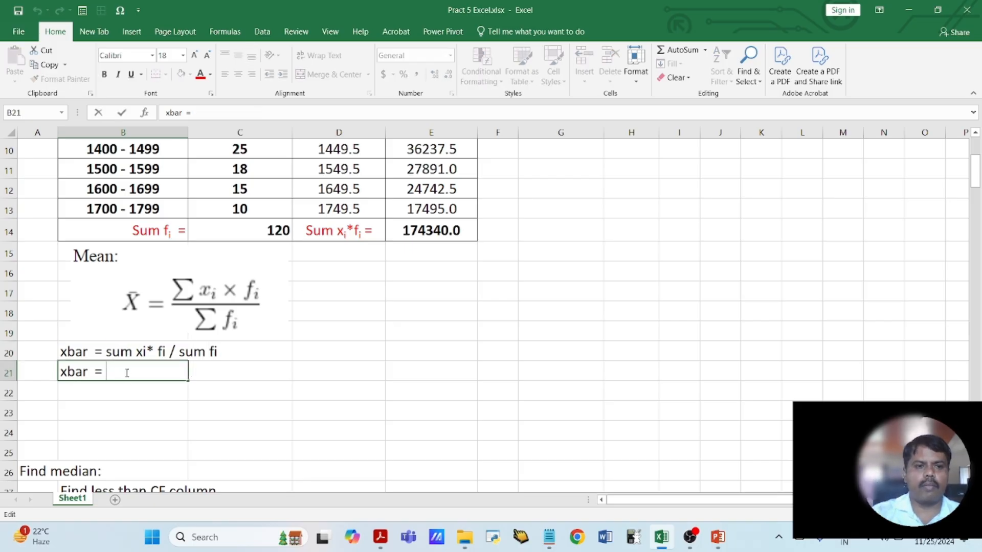
pyautogui.write('1')
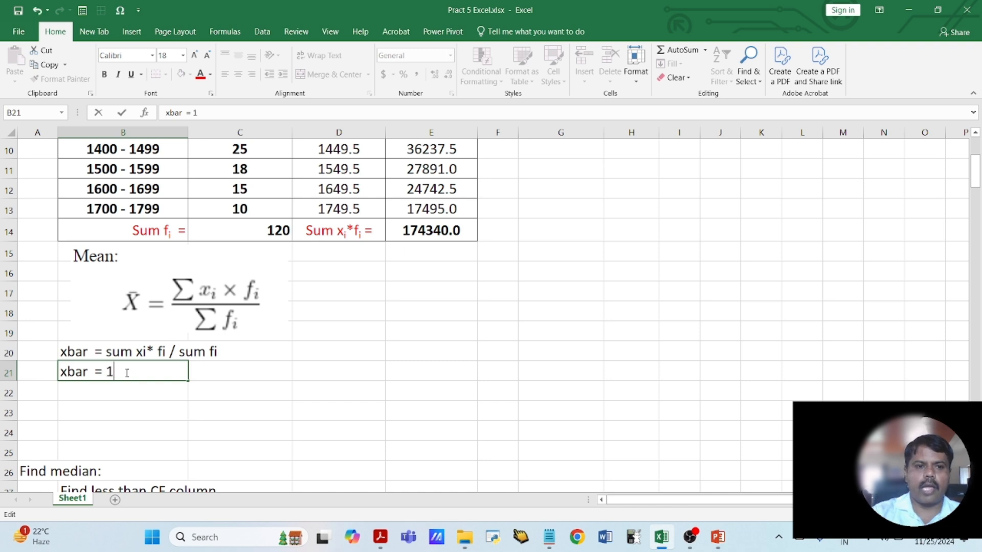
pyautogui.write('74340.')
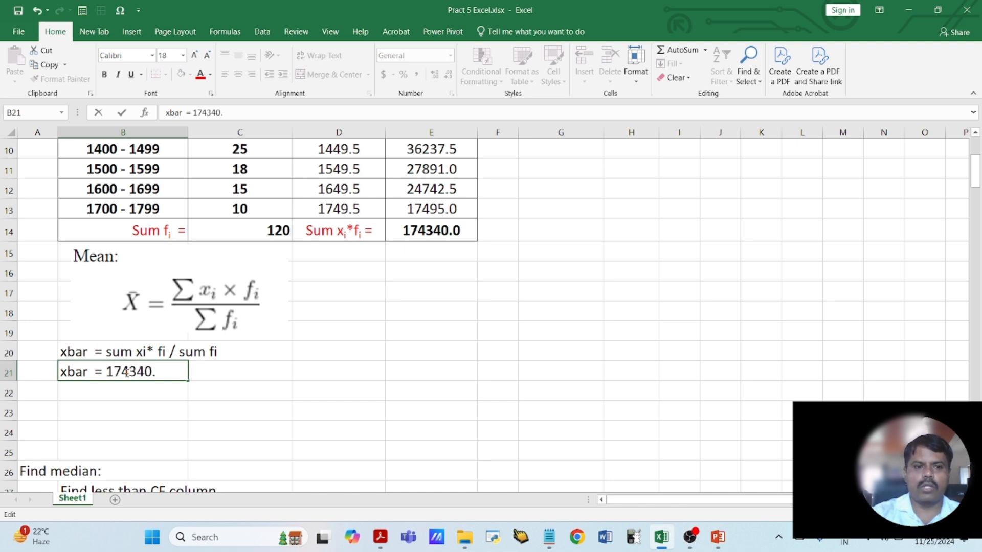
pyautogui.write('0 / 120')
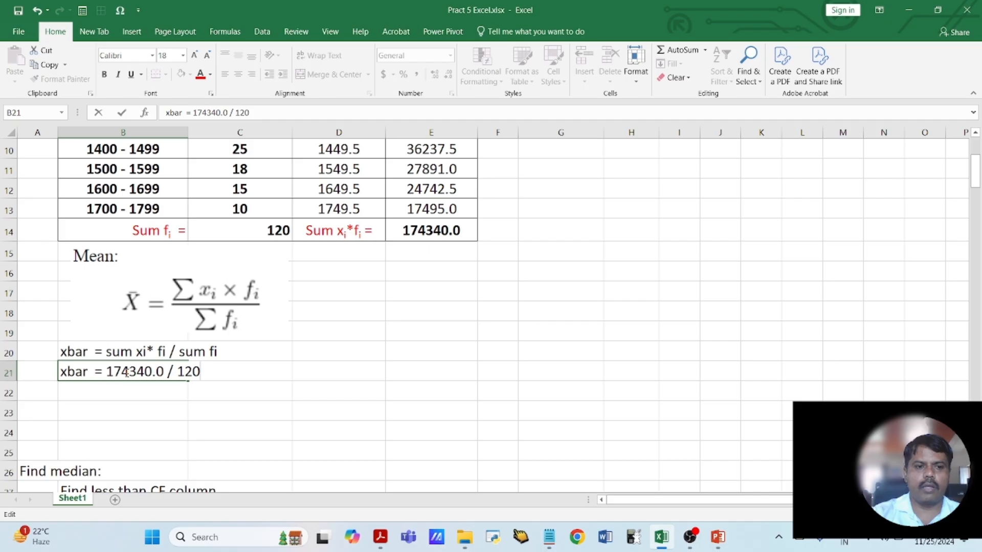
pyautogui.press('Return')
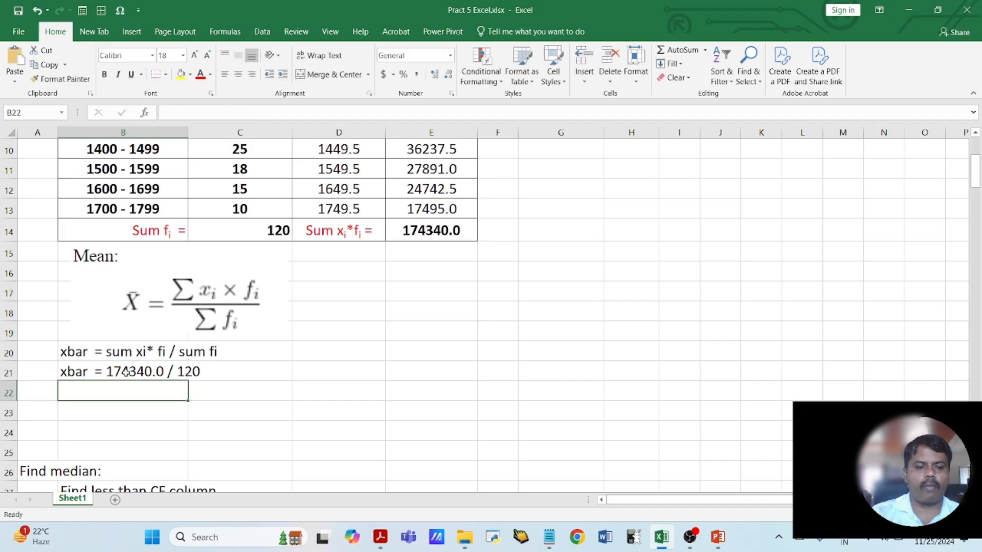
# - Label B22 "xbar =" and calculate the mean in C22 with =E14/C14
pyautogui.write('xbar =')
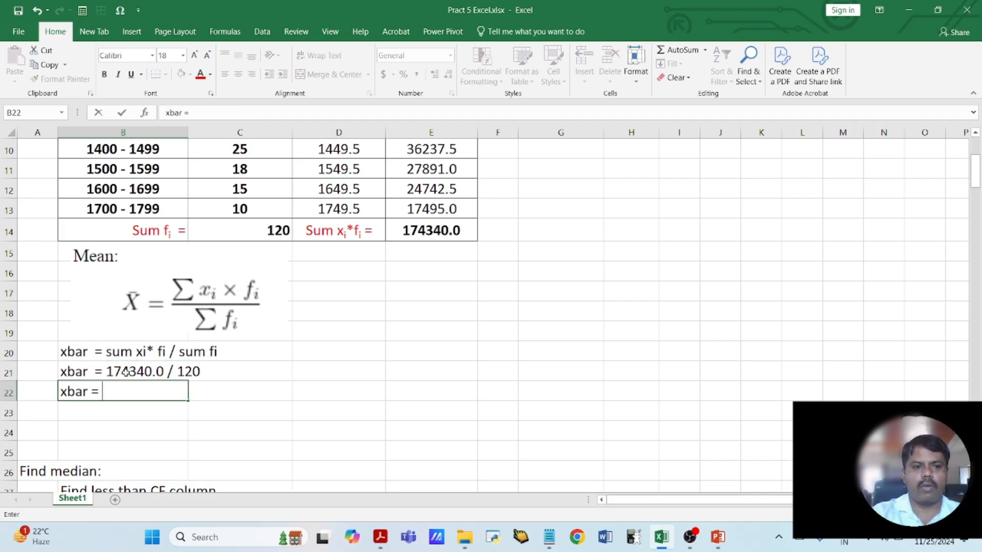
pyautogui.press('Tab')
pyautogui.write('=')
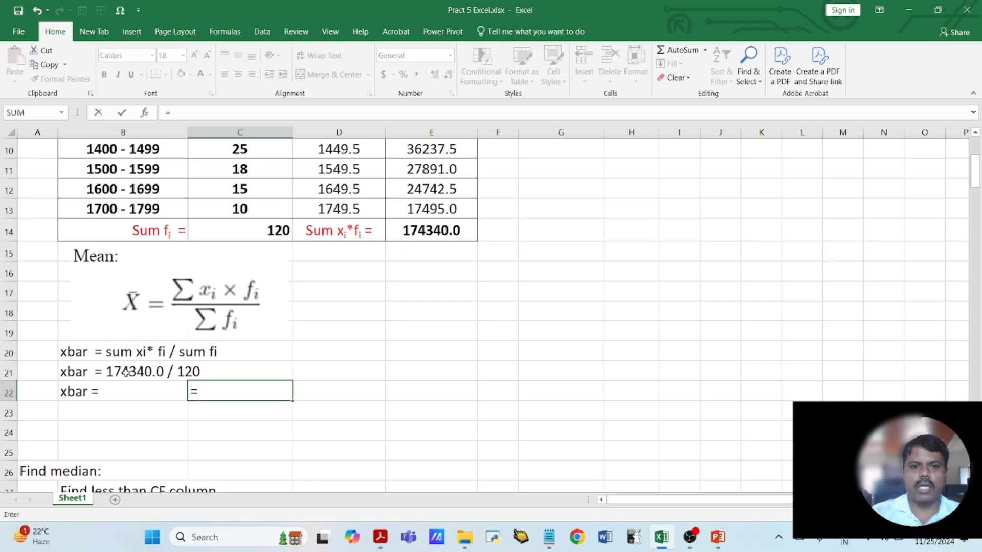
pyautogui.click(423, 232)
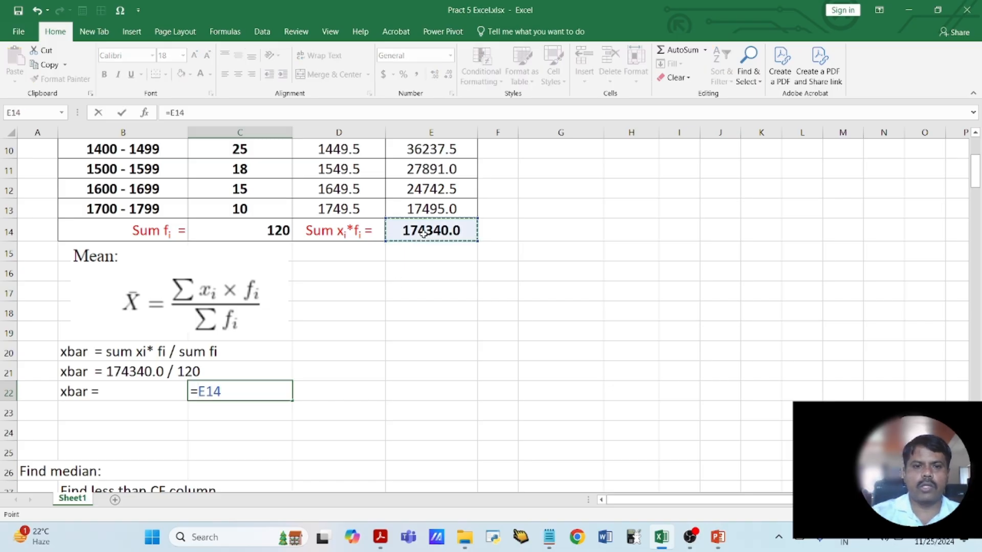
pyautogui.write('/')
pyautogui.click(278, 231)
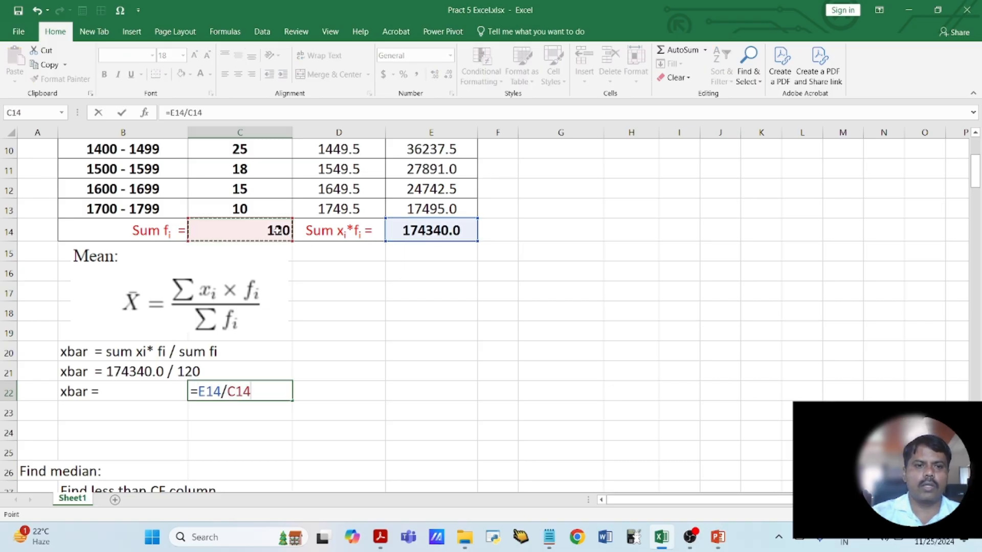
pyautogui.press('Return')
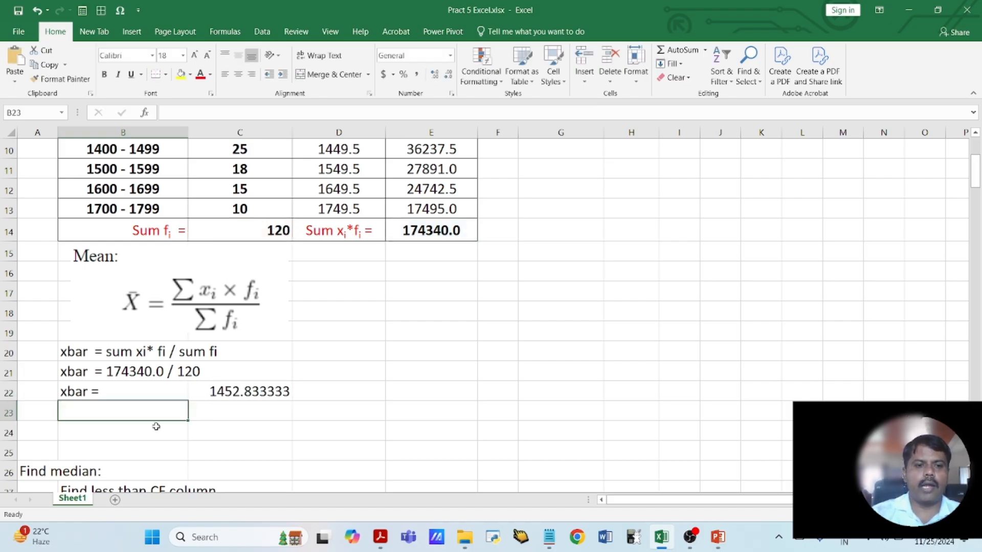
# - Review the median section below the mean: the Less than CF table, the median formula and its term definitions
pyautogui.click(222, 414)
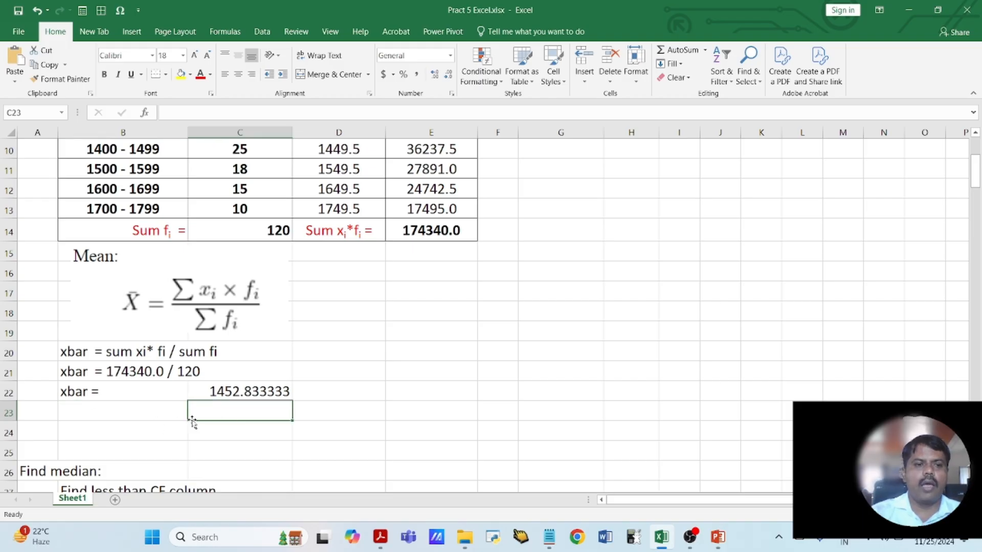
pyautogui.scroll(3, 247, 389)
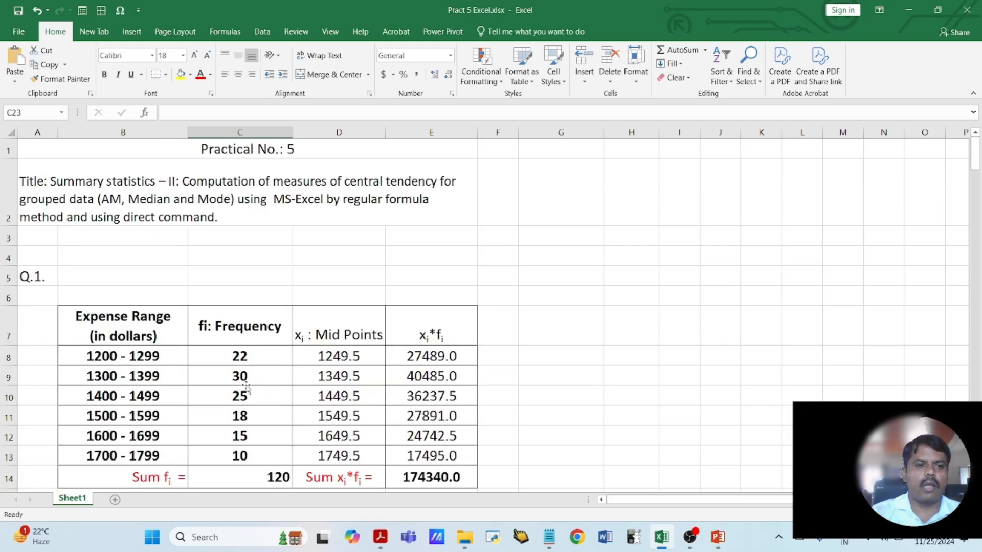
pyautogui.scroll(-7, 374, 403)
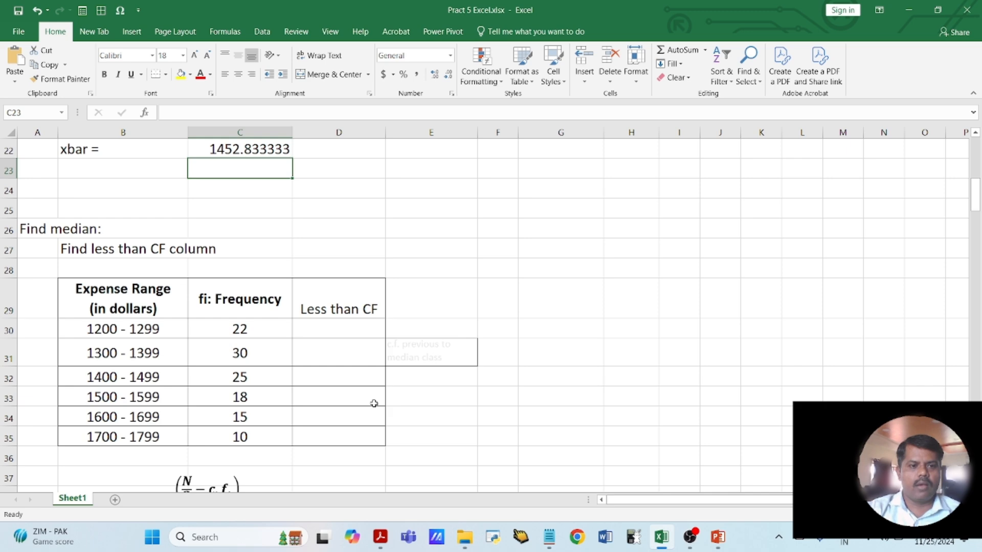
pyautogui.scroll(-3, 373, 403)
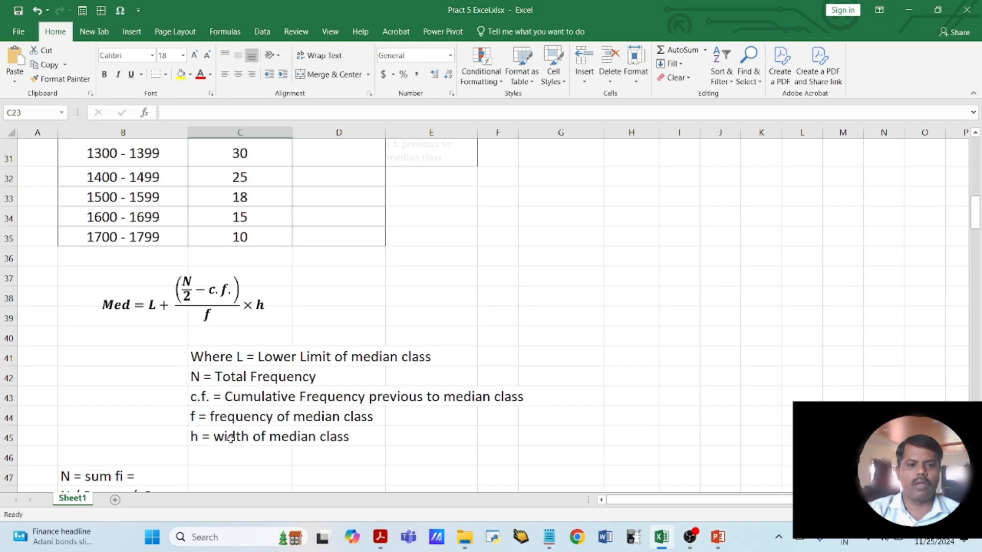
pyautogui.scroll(-1, 231, 438)
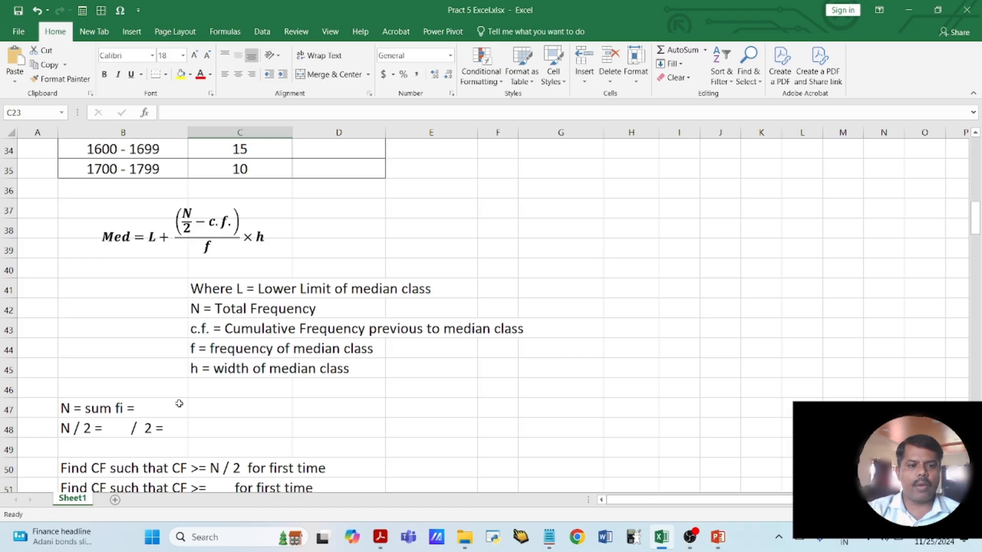
# - Enter 120 in C47 as the total frequency N
pyautogui.scroll(-2, 179, 404)
pyautogui.click(119, 292)
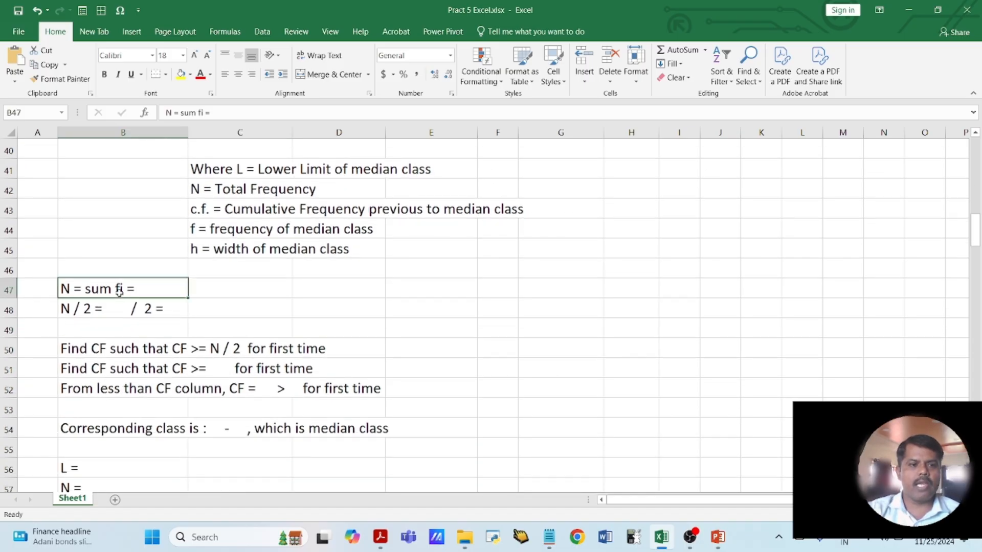
pyautogui.click(213, 284)
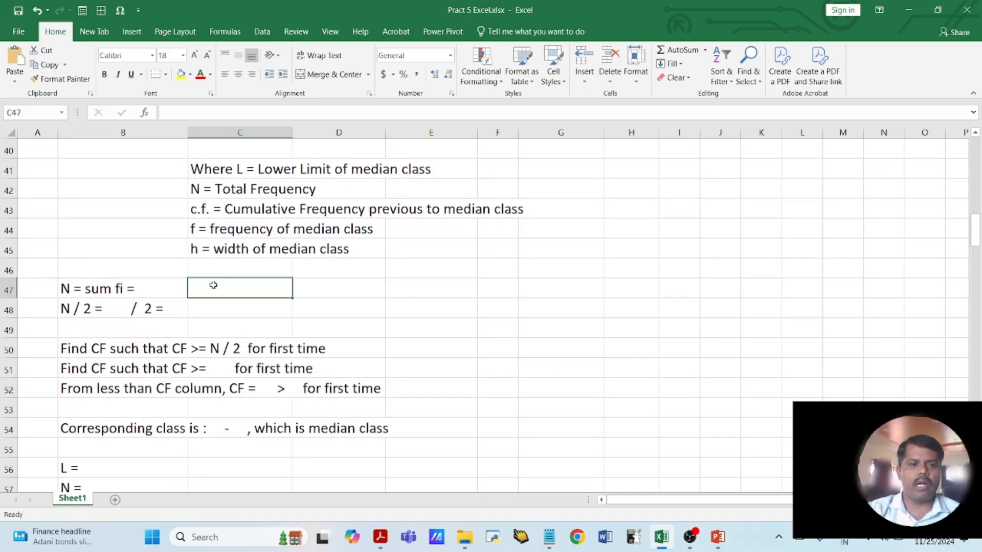
pyautogui.write('120')
pyautogui.press('Return')
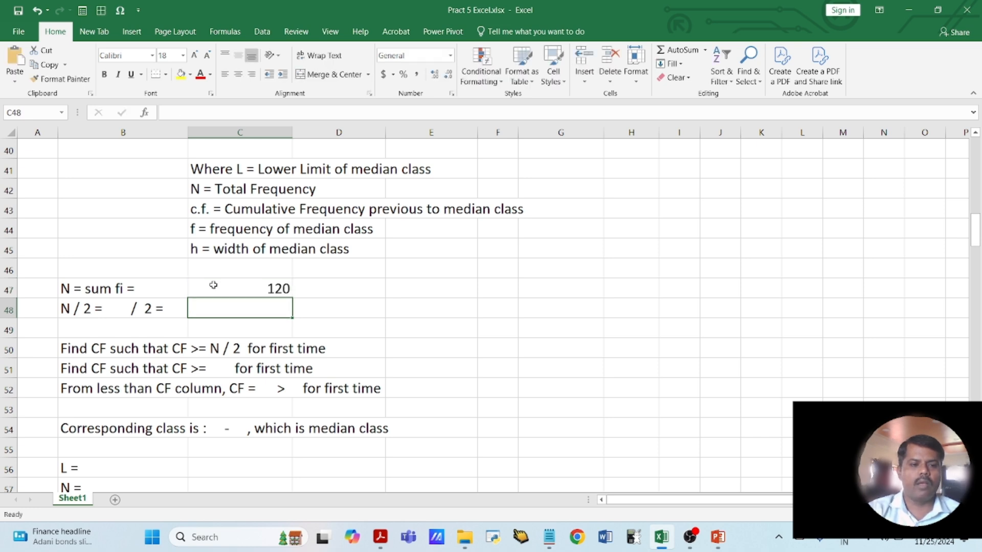
# - Complete the half-total line in B48 to read "N / 2 = 120 / 2 = 60"
pyautogui.click(92, 307)
pyautogui.doubleClick(107, 309)
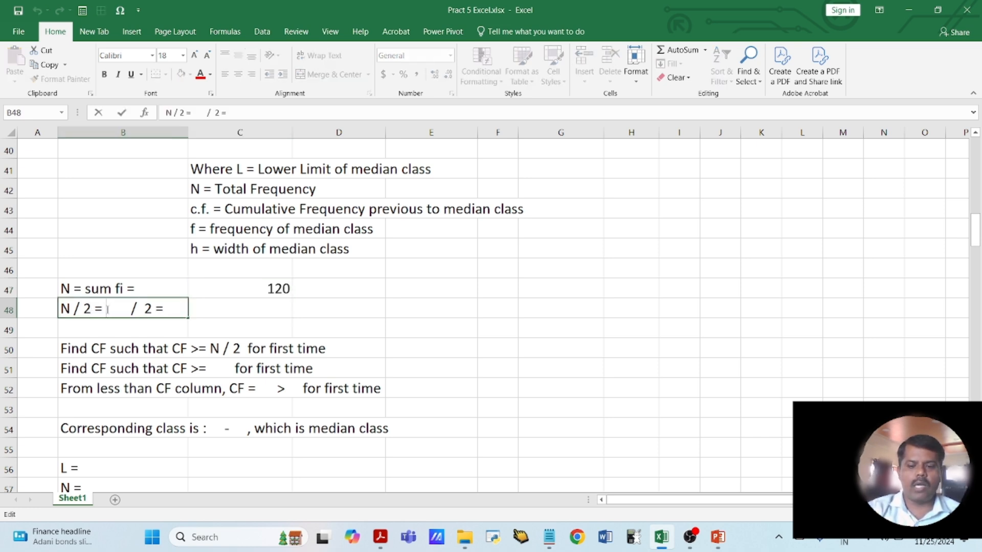
pyautogui.write('120')
pyautogui.press('Delete')
pyautogui.press('Delete')
pyautogui.press('Delete')
pyautogui.press('Delete')
pyautogui.press('Delete')
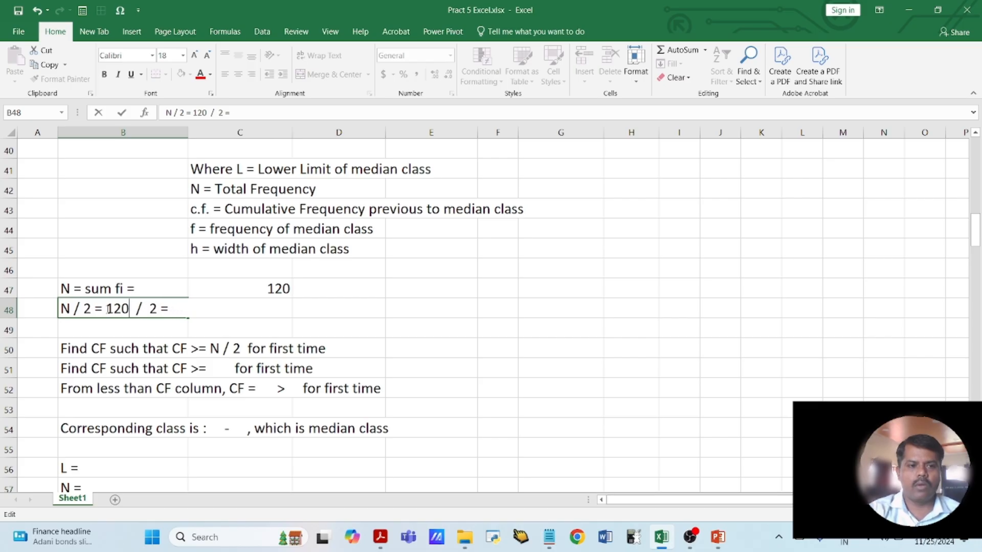
pyautogui.press('End')
pyautogui.write('60')
pyautogui.press('Return')
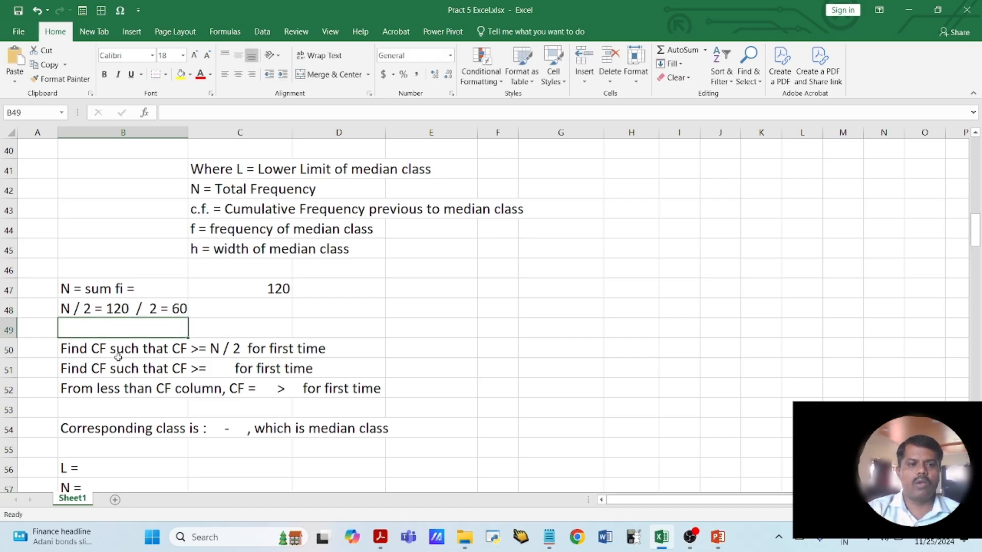
# - Enter 22 in D30 as the Less than CF value of the 1200 - 1299 class
pyautogui.click(116, 354)
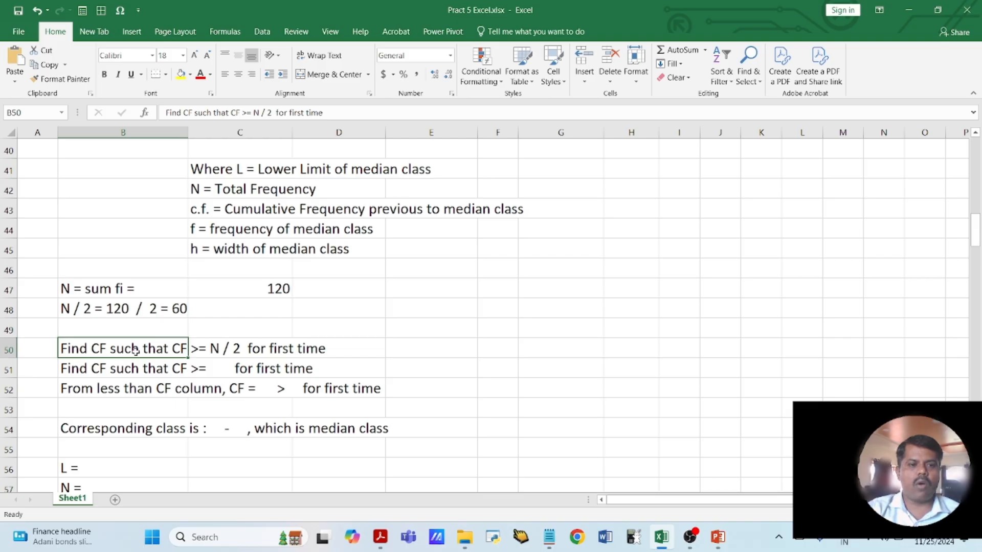
pyautogui.scroll(5, 134, 350)
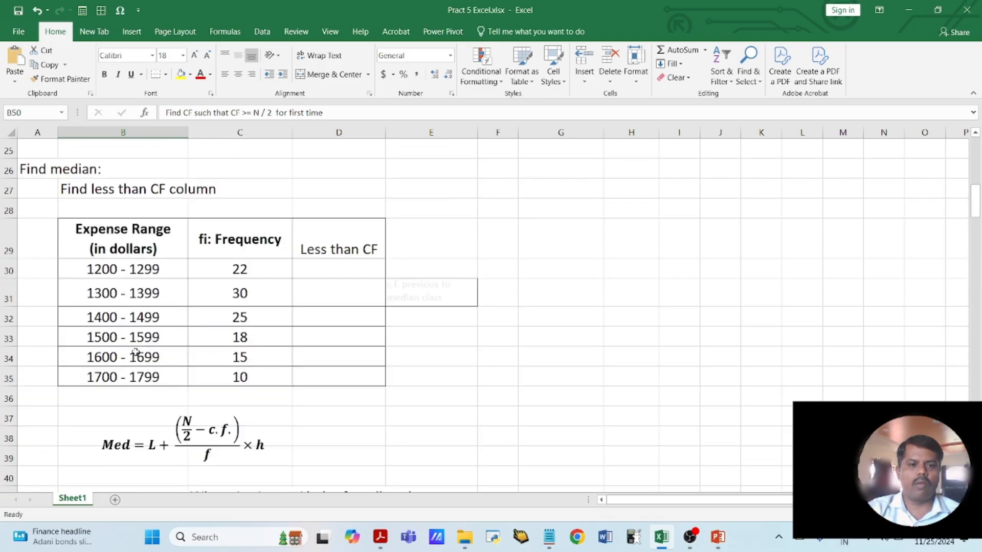
pyautogui.click(322, 272)
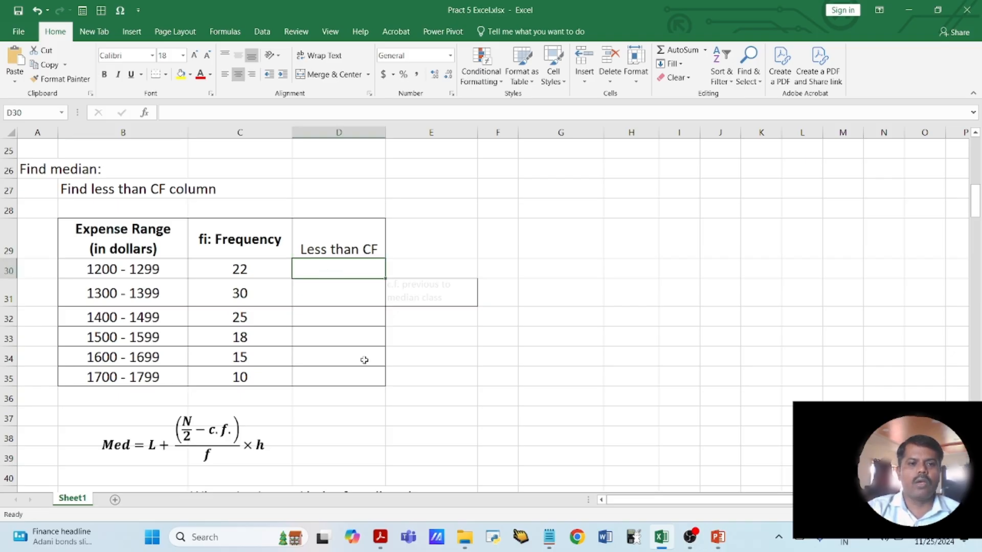
pyautogui.write('22')
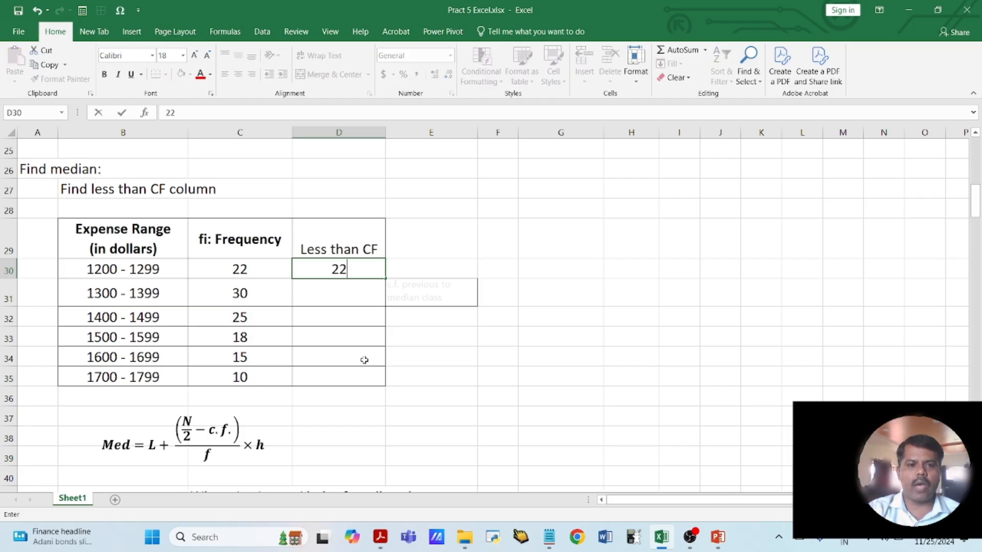
pyautogui.press('Return')
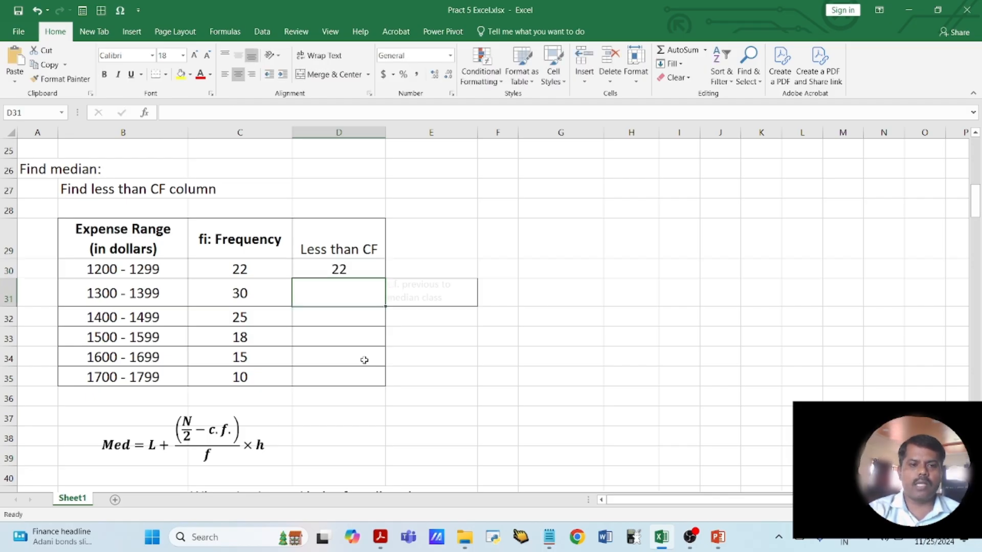
# - Calculate the cumulative frequency in D31 with =D30+C31 and fill the formula down to D35
pyautogui.write('=')
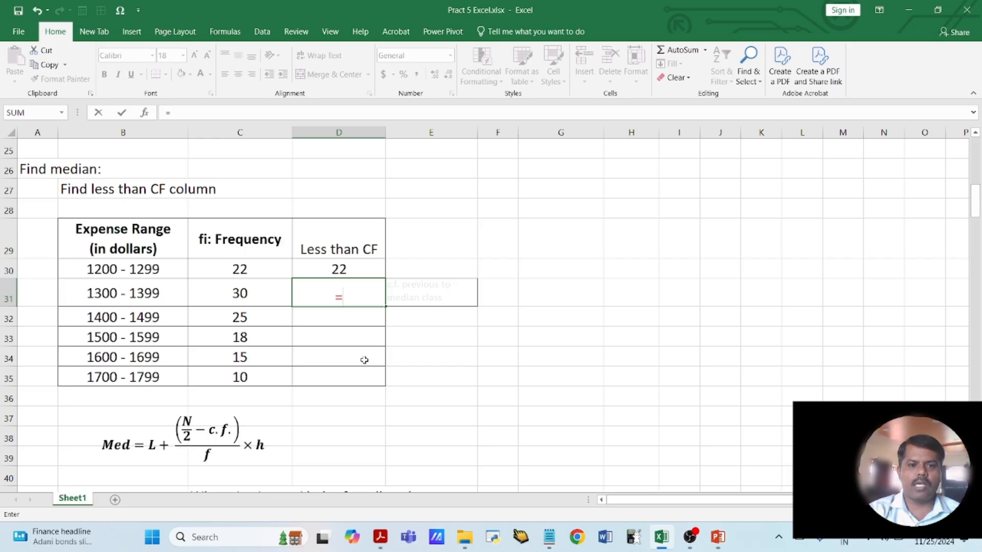
pyautogui.click(352, 270)
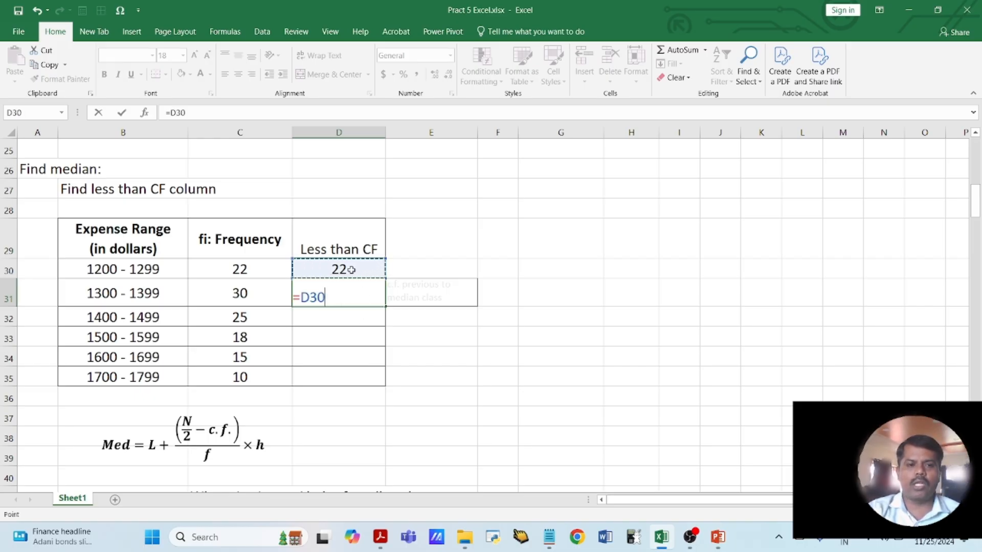
pyautogui.write('+')
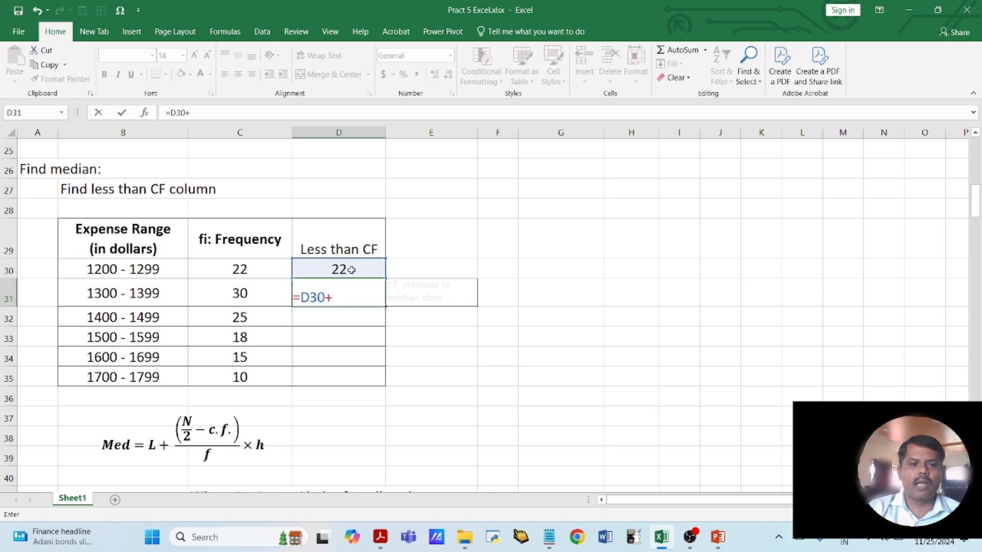
pyautogui.click(242, 294)
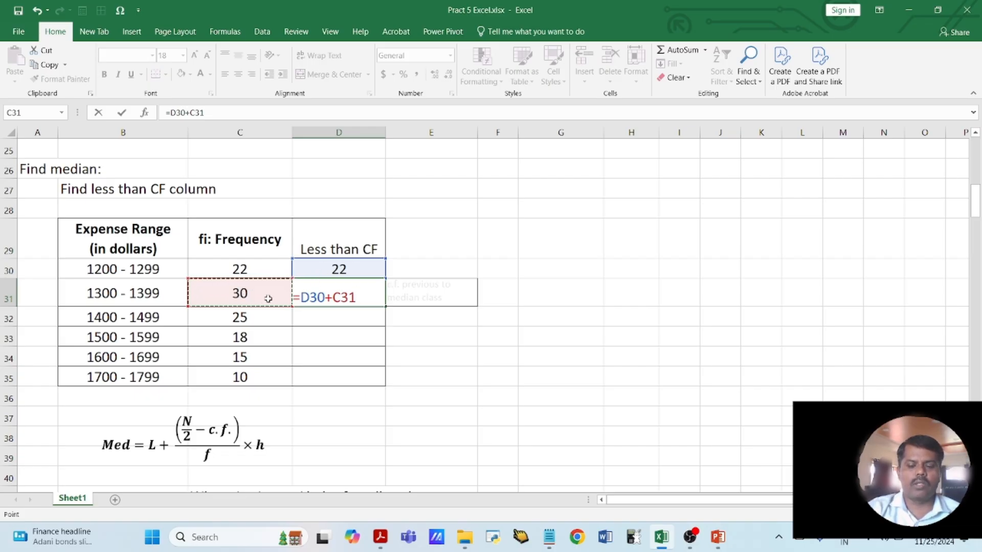
pyautogui.press('Return')
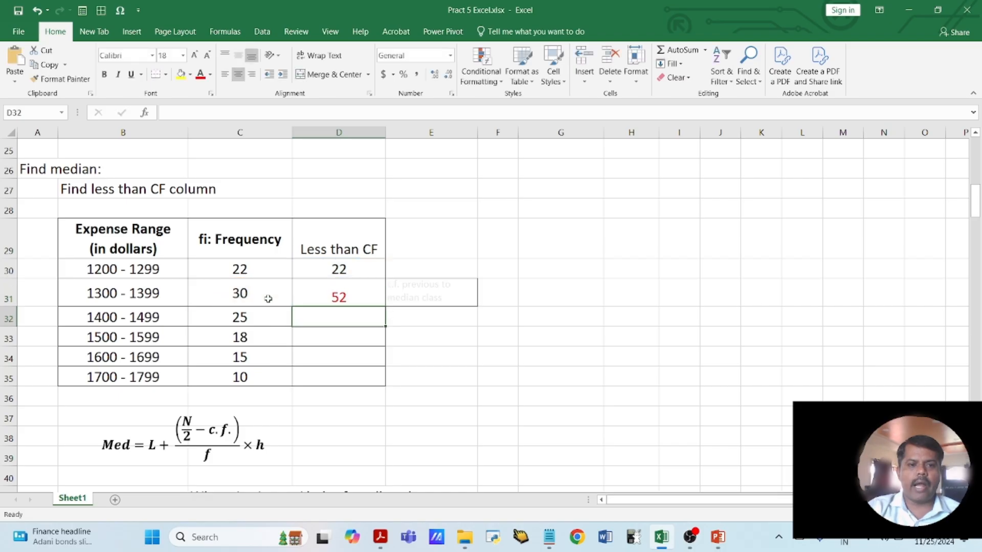
pyautogui.click(322, 296)
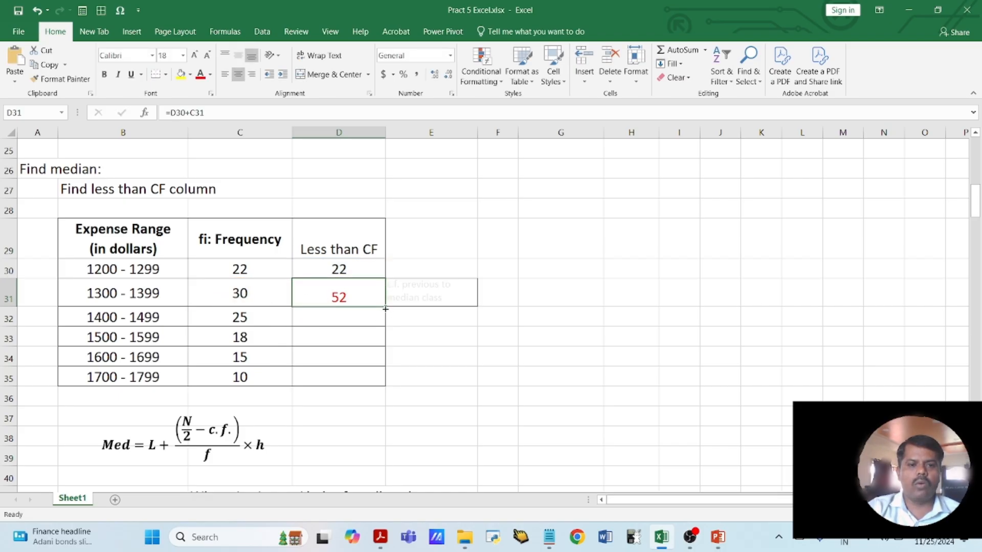
pyautogui.moveTo(385, 308); pyautogui.dragTo(388, 378)
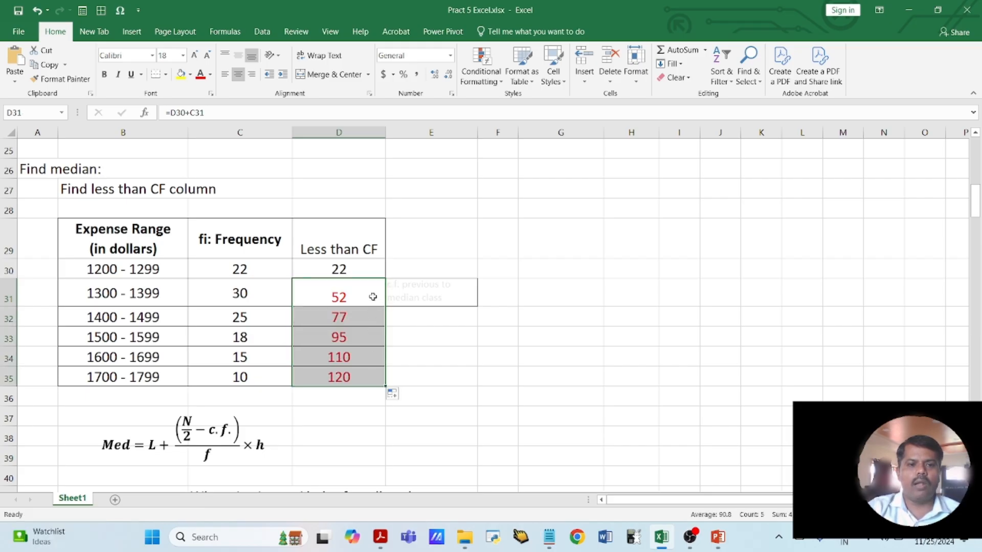
# - Set the font colour of the Less than CF values in D31:D35 to black
pyautogui.click(209, 74)
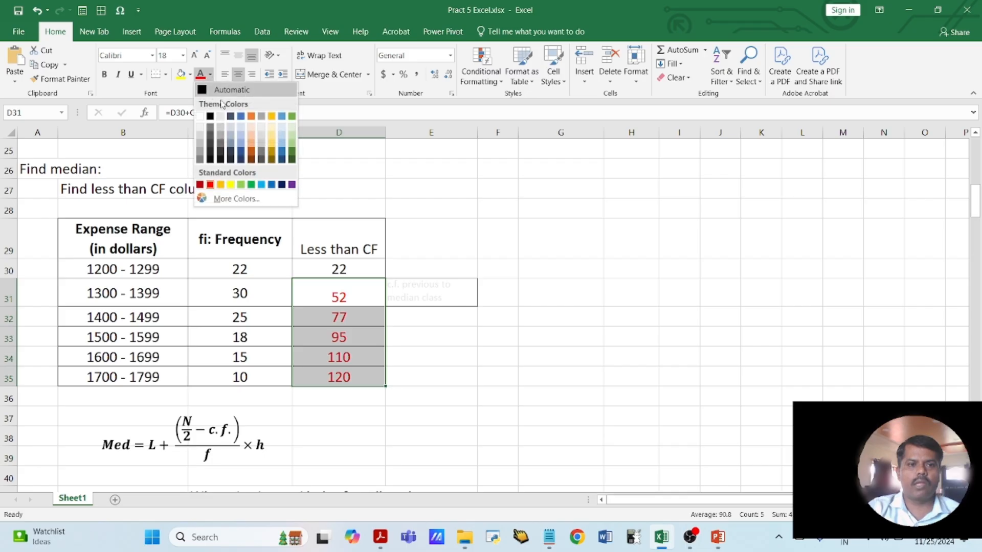
pyautogui.click(211, 117)
pyautogui.click(496, 357)
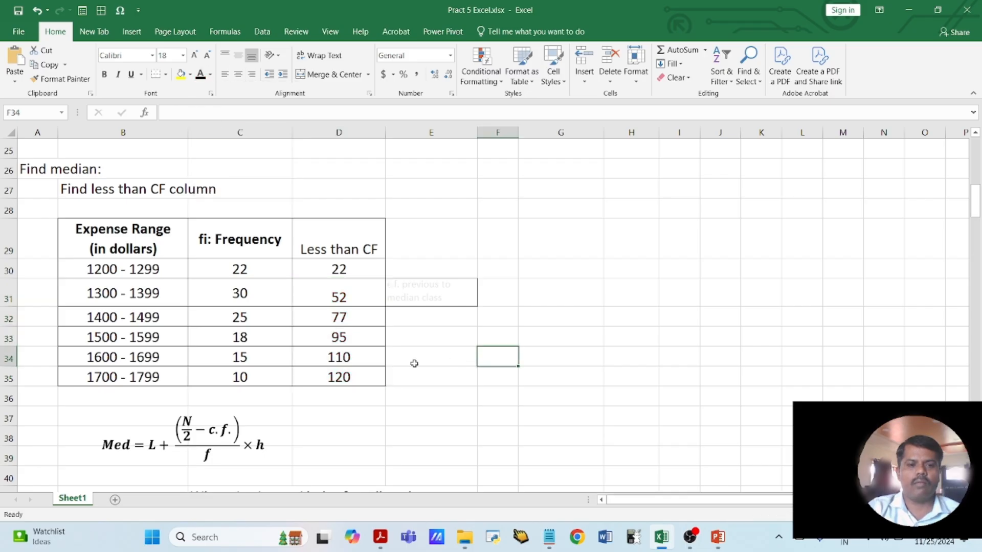
pyautogui.moveTo(349, 269); pyautogui.dragTo(353, 368)
pyautogui.click(442, 368)
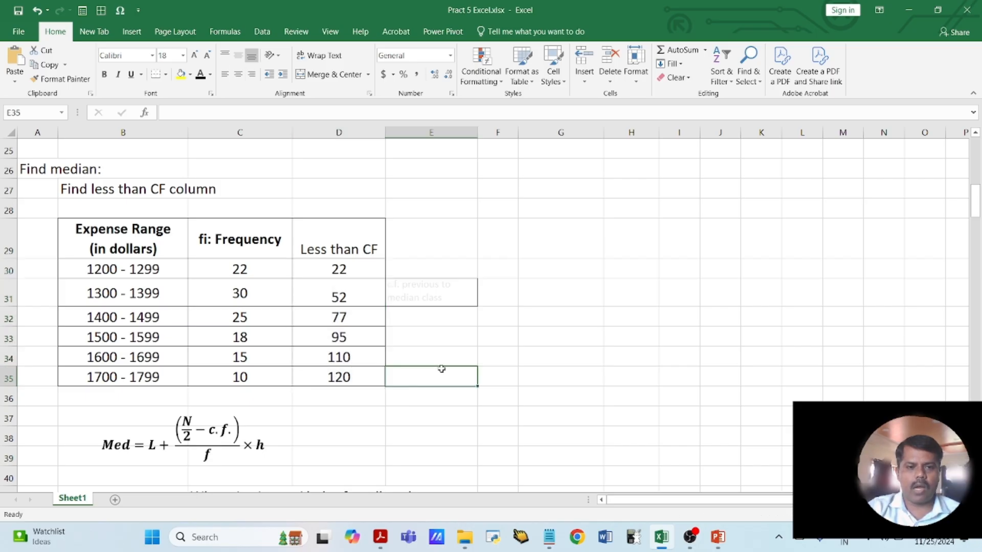
# - Insert 60 after the >= sign in B51 so the condition reads "Find CF such that CF >= 60 for first time"
pyautogui.scroll(-4, 442, 369)
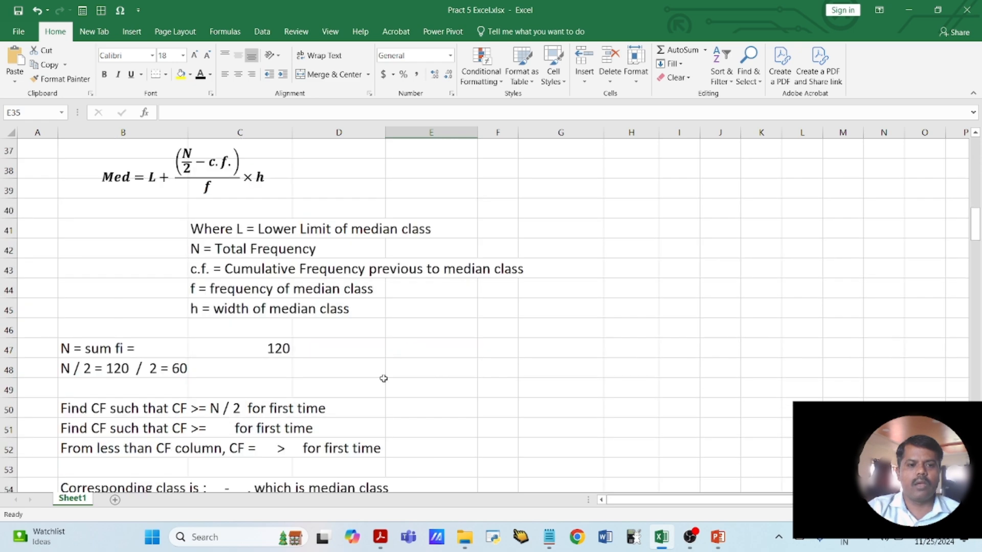
pyautogui.scroll(-2, 383, 379)
pyautogui.click(89, 291)
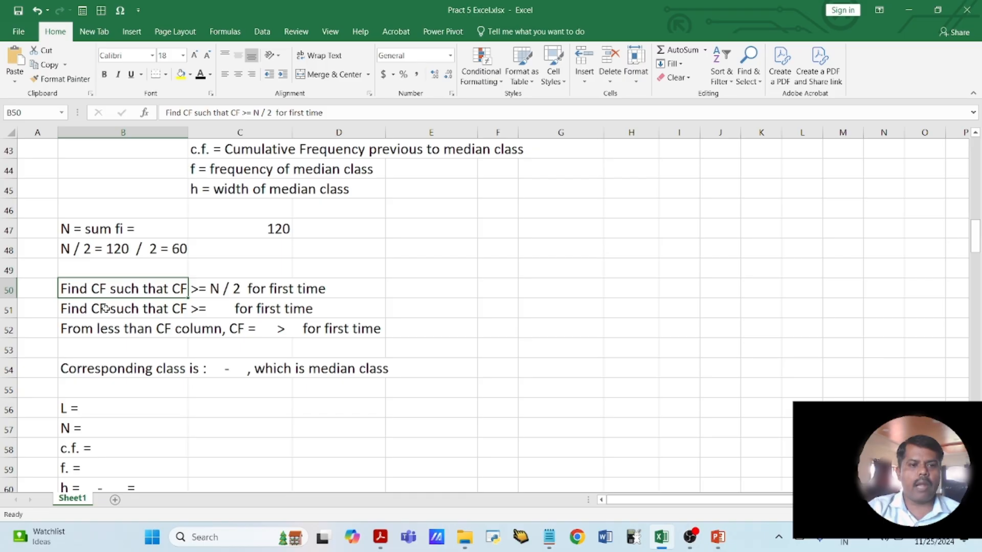
pyautogui.doubleClick(88, 308)
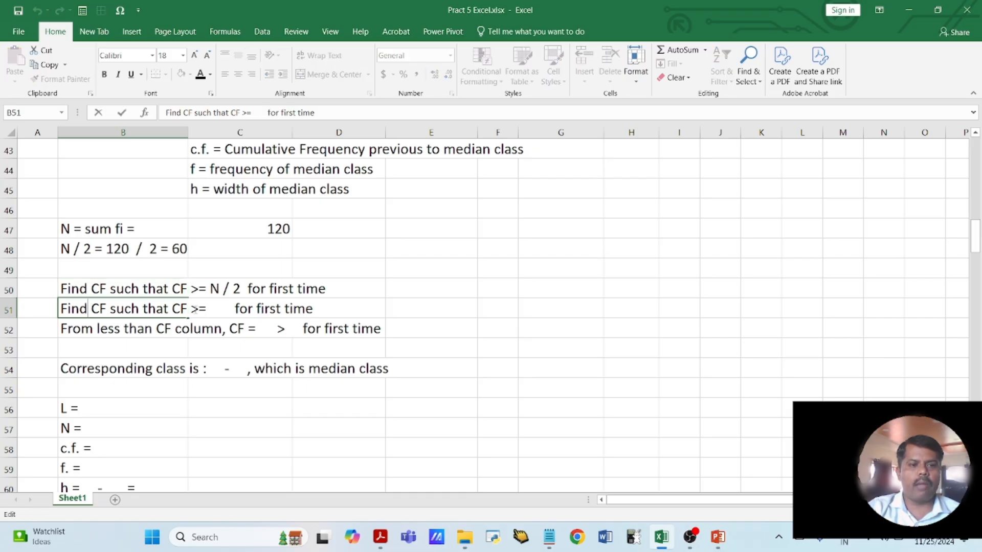
pyautogui.click(213, 308)
pyautogui.write('60')
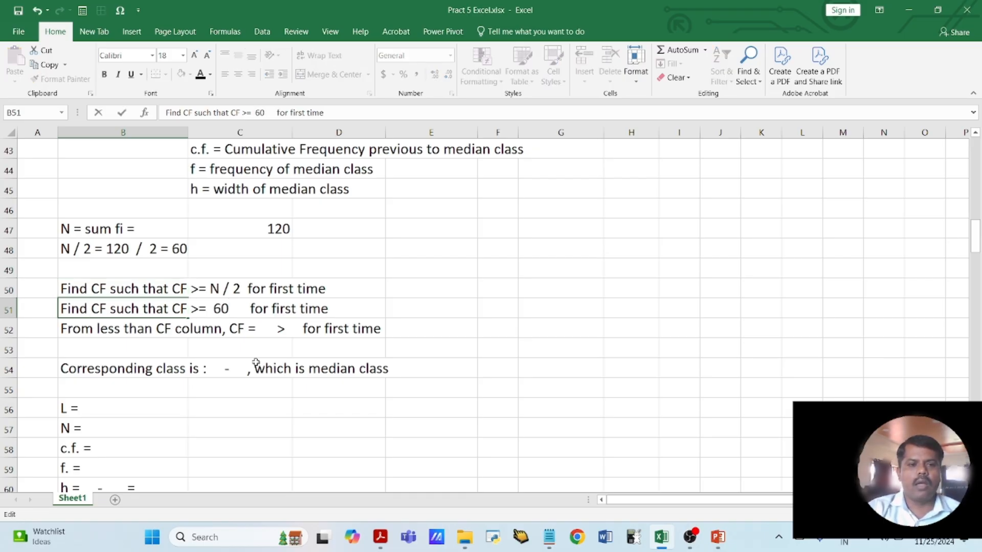
pyautogui.click(217, 348)
pyautogui.click(95, 310)
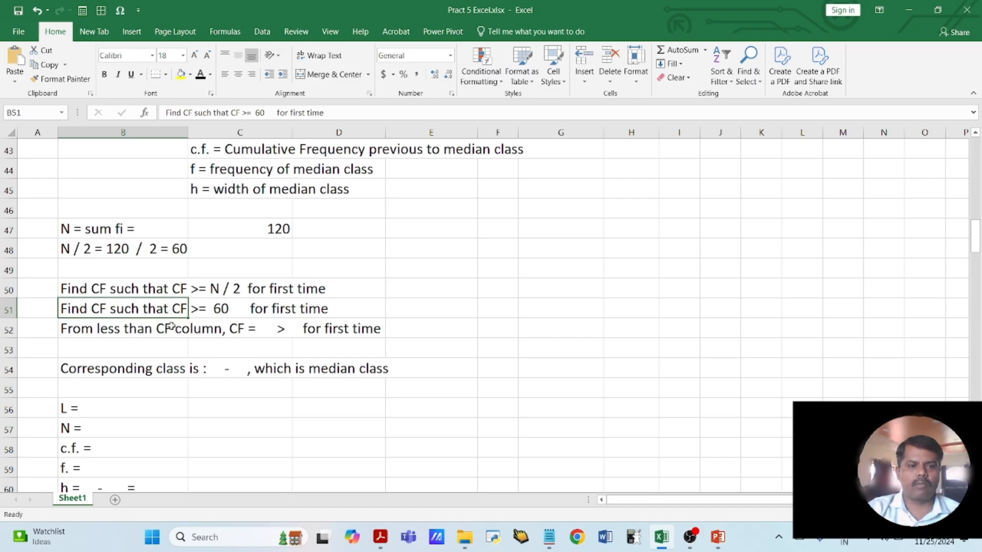
# - Find the first Less than CF value of at least 60 and complete B52 with "CF = 77 > 60 for first time"
pyautogui.scroll(6, 200, 328)
pyautogui.moveTo(339, 266); pyautogui.dragTo(339, 376)
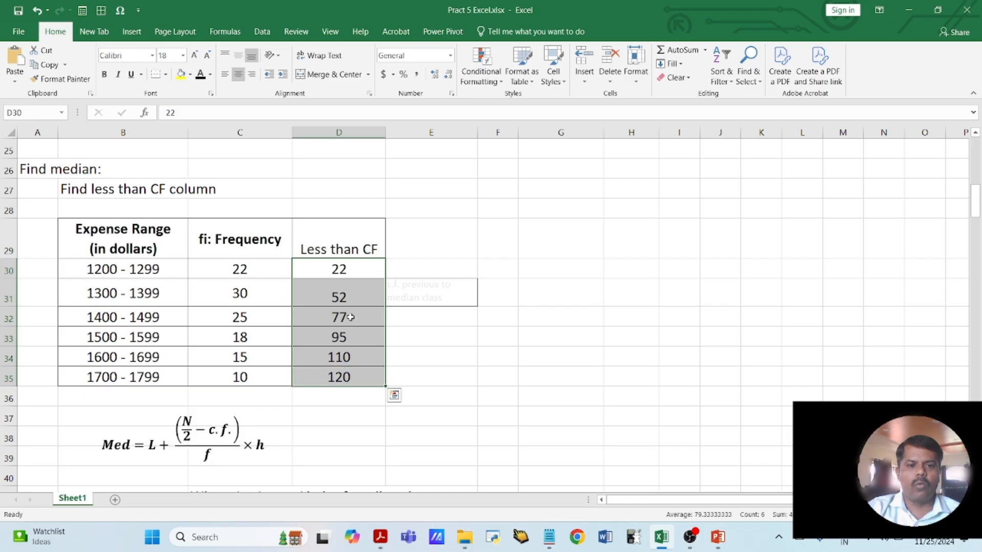
pyautogui.click(346, 298)
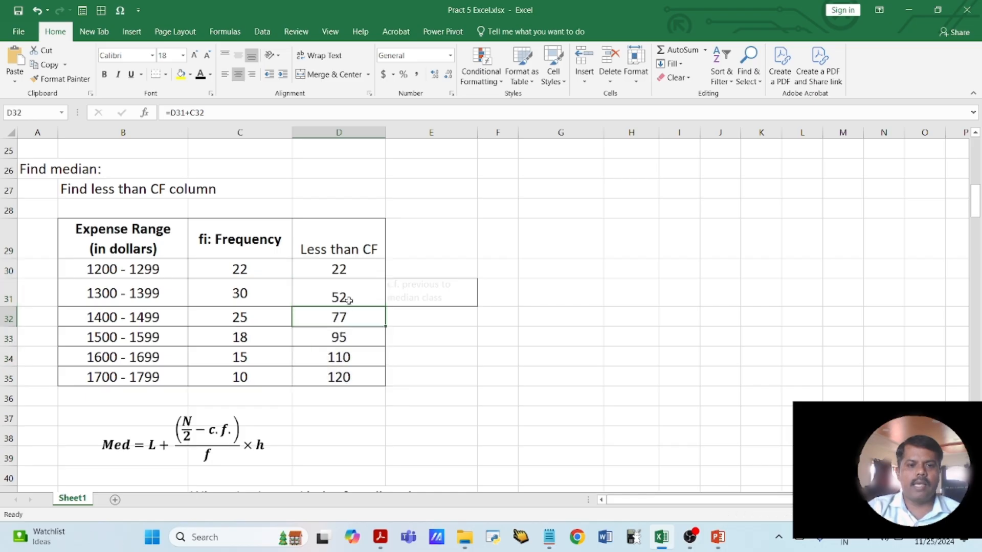
pyautogui.click(357, 328)
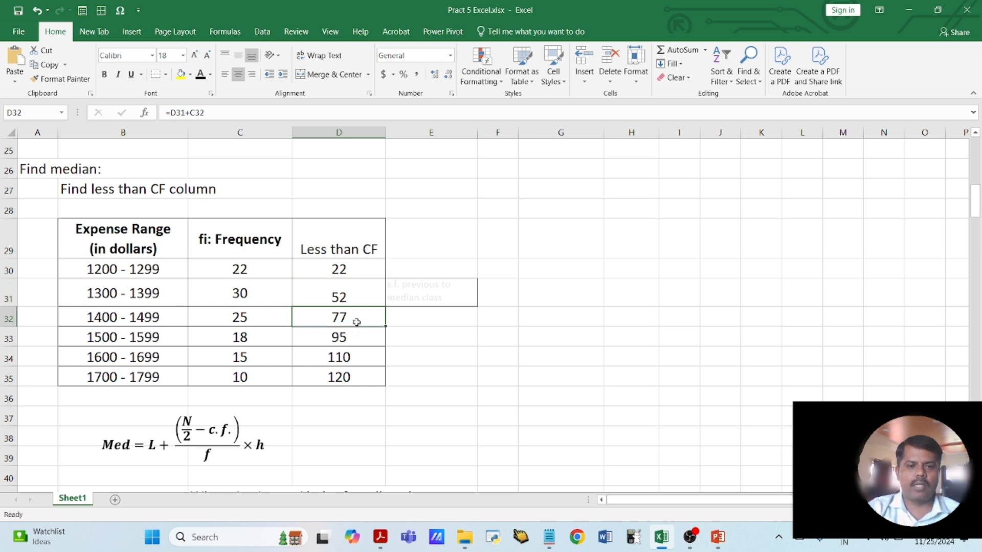
pyautogui.click(164, 319)
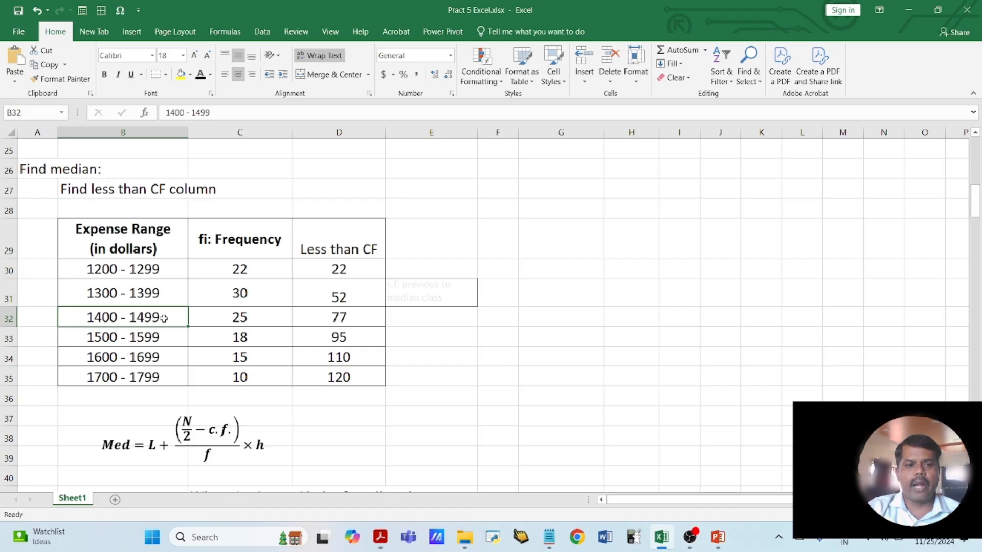
pyautogui.scroll(-5, 337, 347)
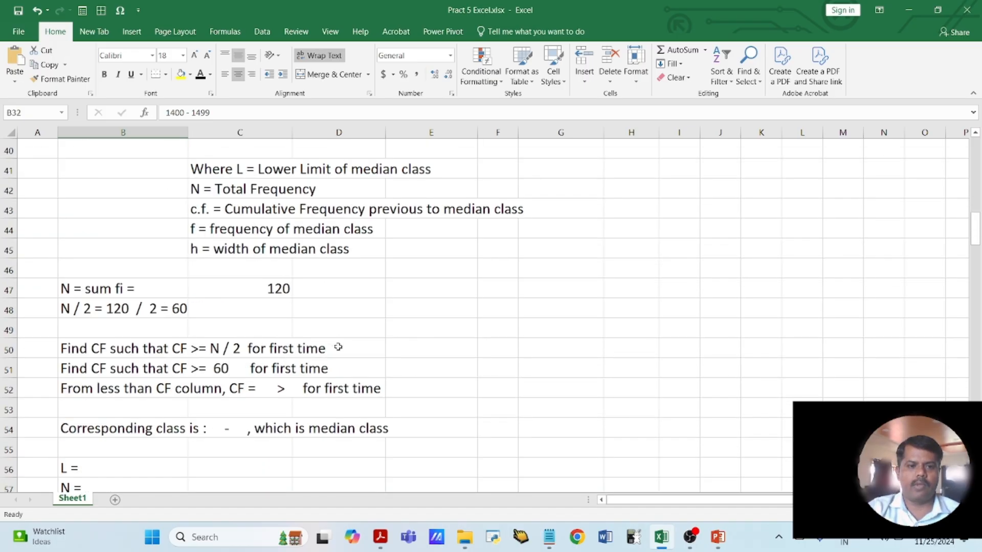
pyautogui.click(130, 390)
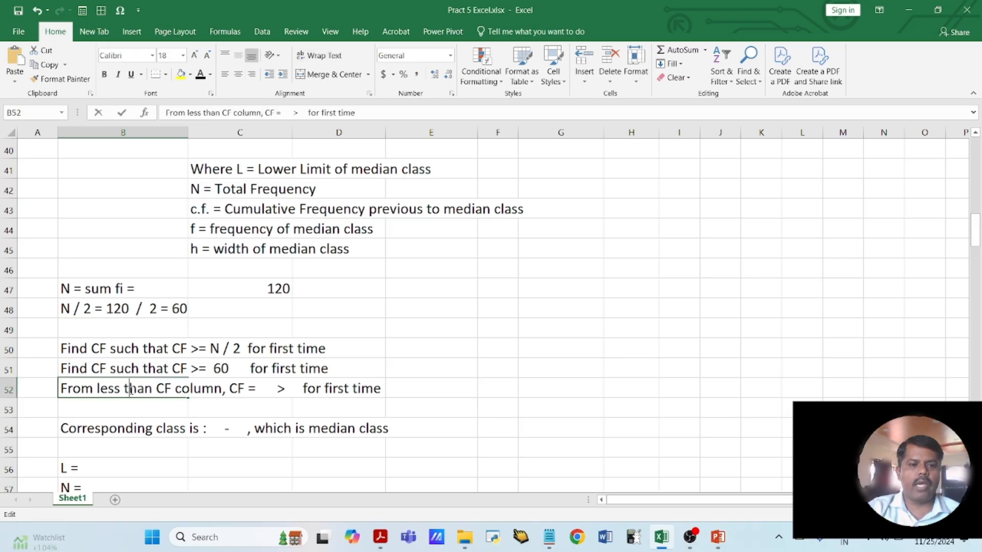
pyautogui.doubleClick(260, 390)
pyautogui.write('77')
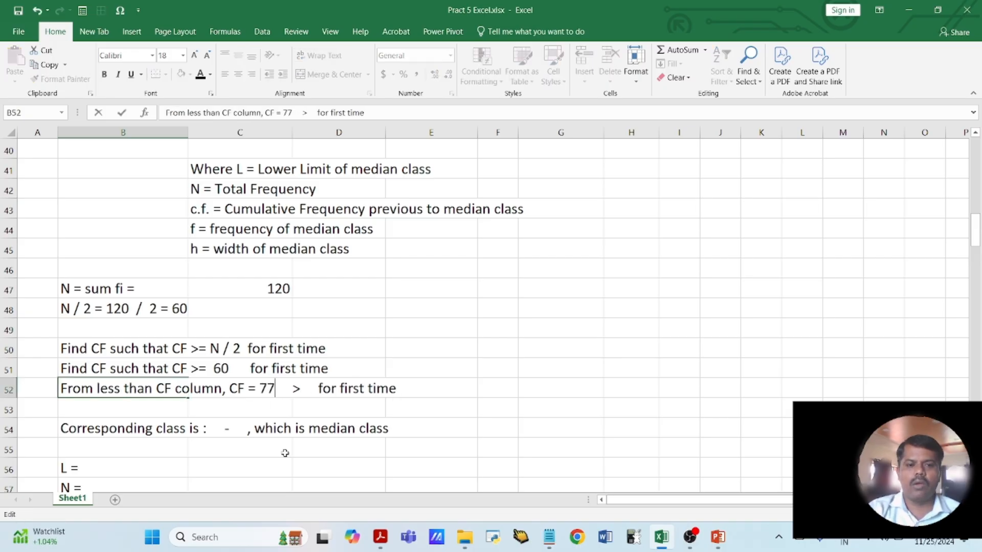
pyautogui.press('Right')
pyautogui.press('Right')
pyautogui.press('Right')
pyautogui.press('Right')
pyautogui.press('Right')
pyautogui.press('BackSpace')
pyautogui.press('BackSpace')
pyautogui.press('BackSpace')
pyautogui.press('BackSpace')
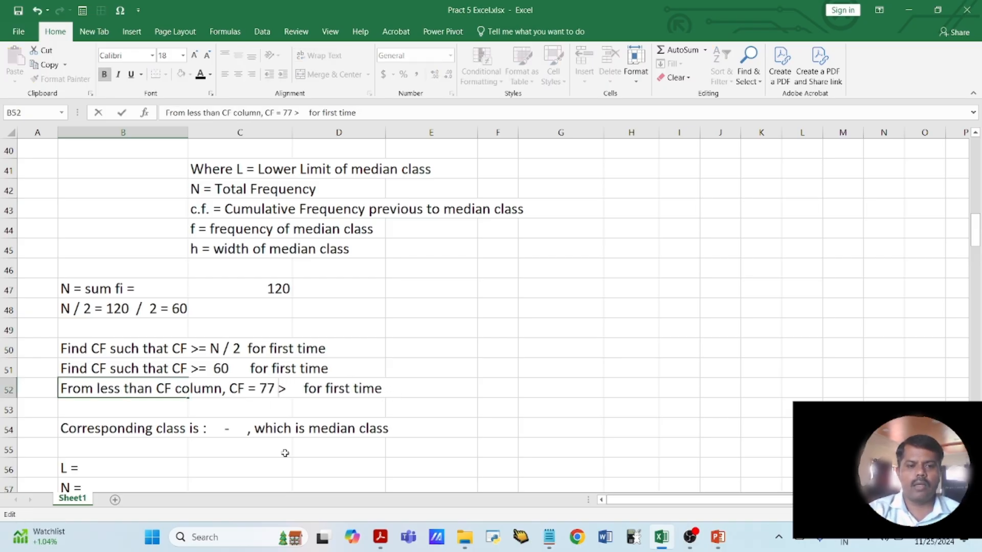
pyautogui.press('Right')
pyautogui.write('60')
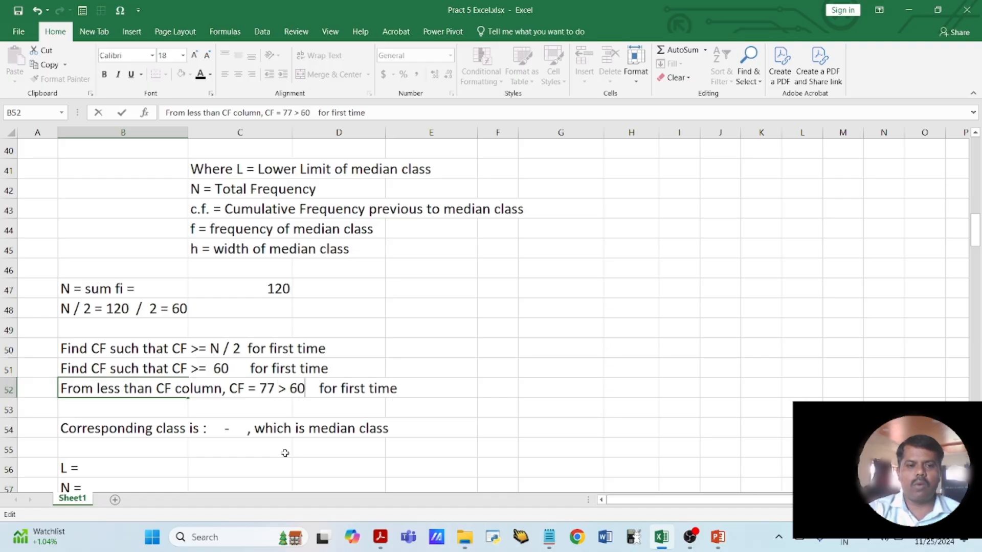
# - Complete the median class statement in B54 as "Corresponding class is : 1400 - 1499, which is median class", removing the extra spaces before the comma
pyautogui.click(279, 441)
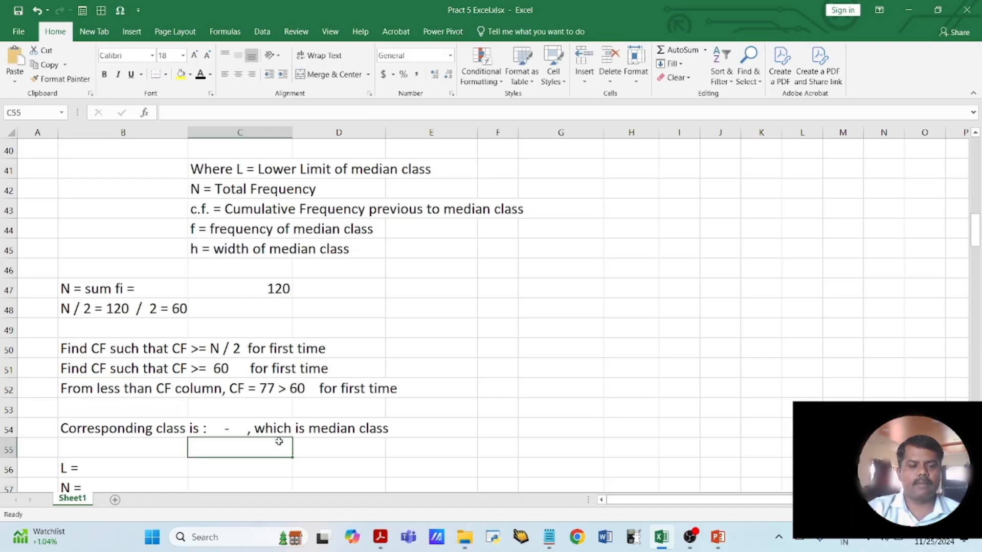
pyautogui.click(102, 428)
pyautogui.doubleClick(203, 428)
pyautogui.click(209, 428)
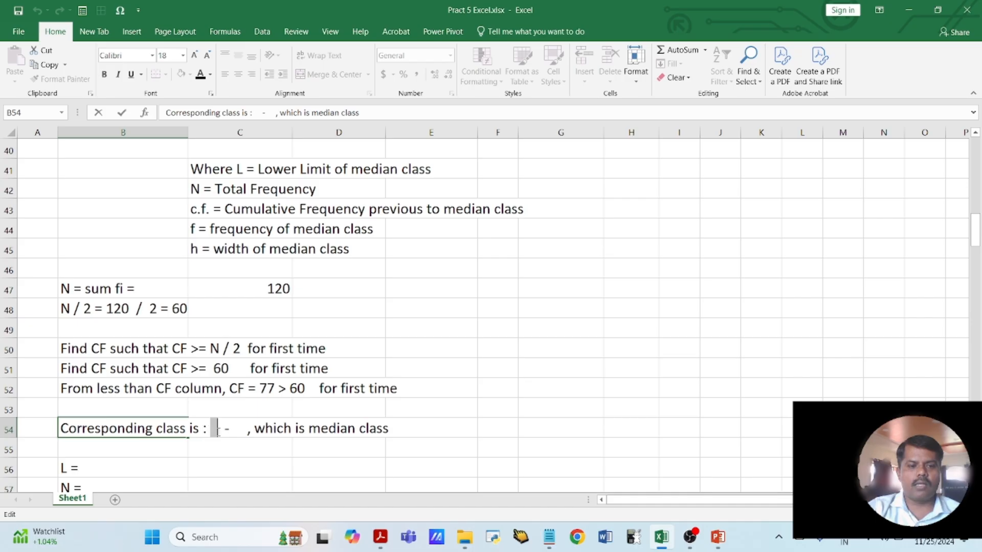
pyautogui.write('1400')
pyautogui.press('Right')
pyautogui.press('Right')
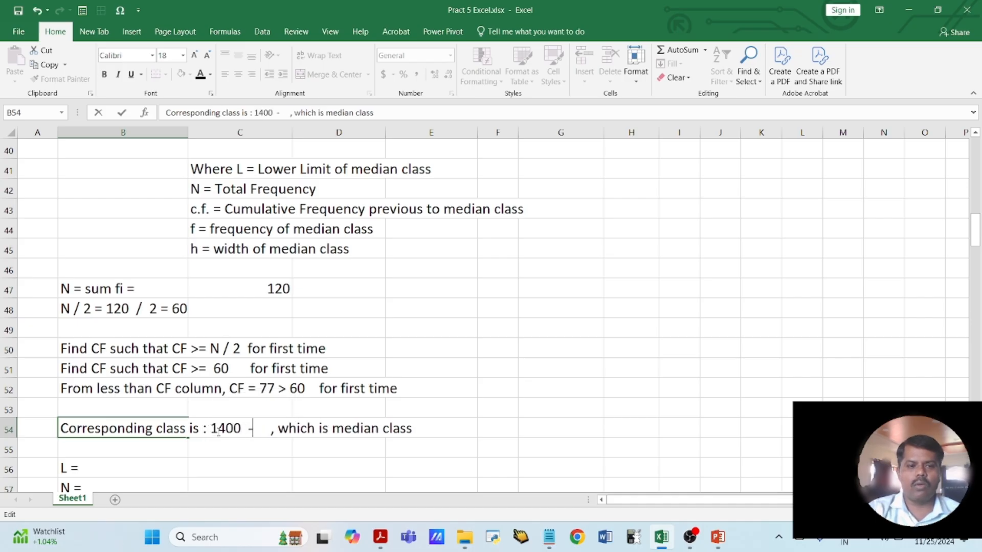
pyautogui.write('1499')
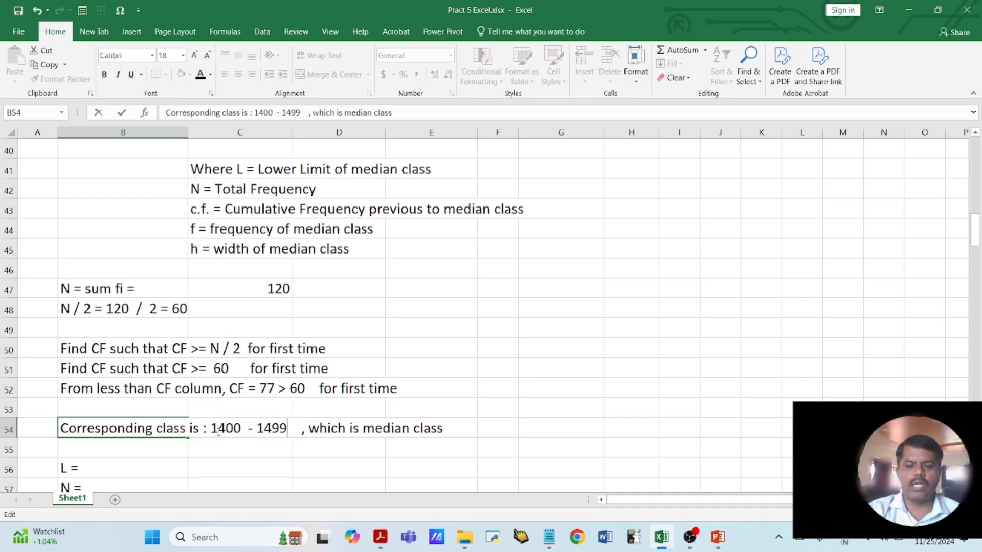
pyautogui.press('Delete')
pyautogui.press('Delete')
pyautogui.press('Delete')
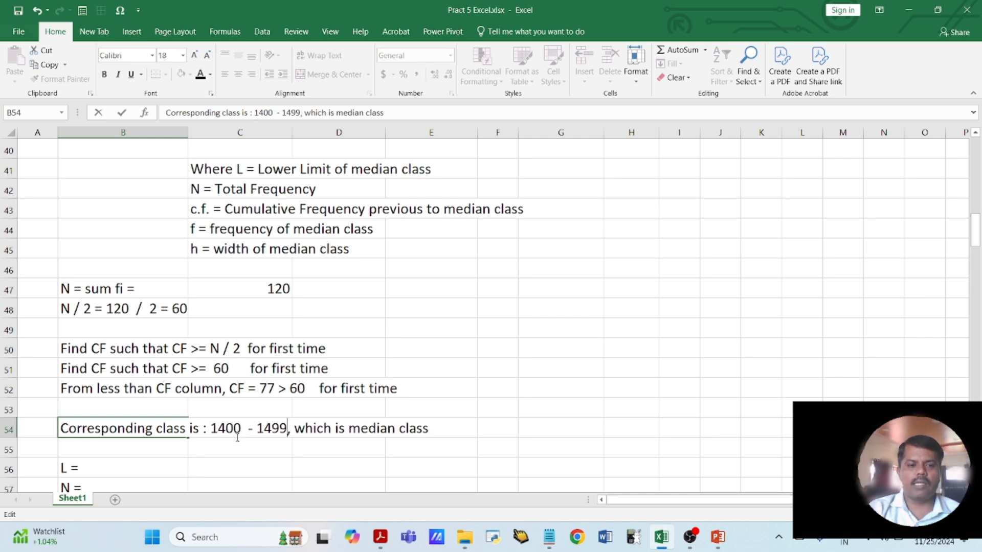
pyautogui.click(237, 452)
# - Enter the lower limit L as 1400 in C56 and the total frequency N as 120 in C57
pyautogui.click(230, 471)
pyautogui.scroll(-1, 231, 473)
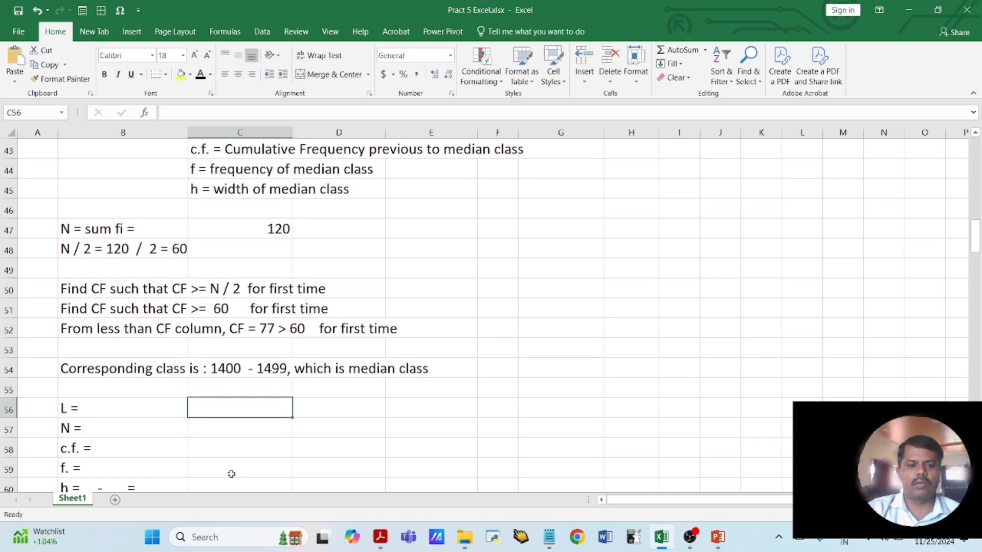
pyautogui.scroll(-1, 235, 427)
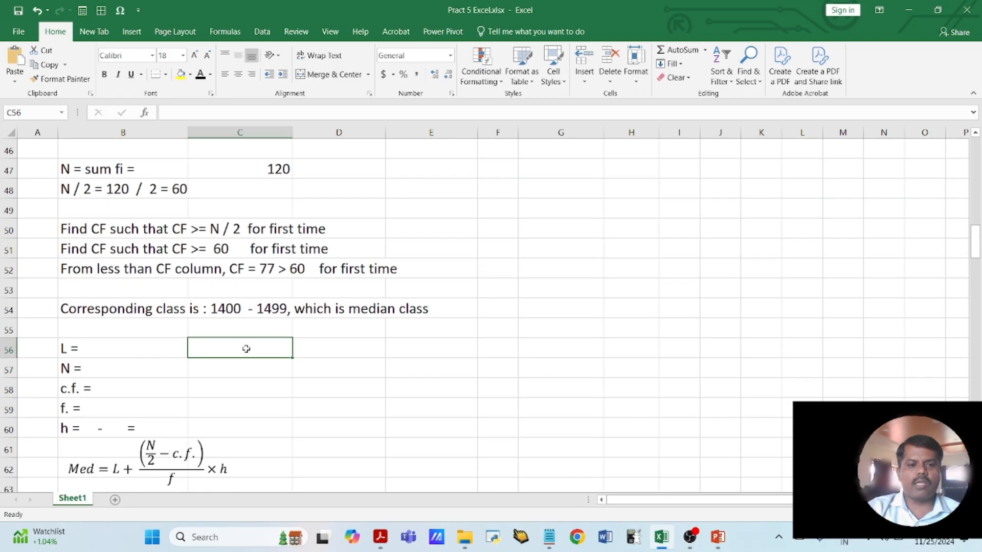
pyautogui.write('1400')
pyautogui.press('Return')
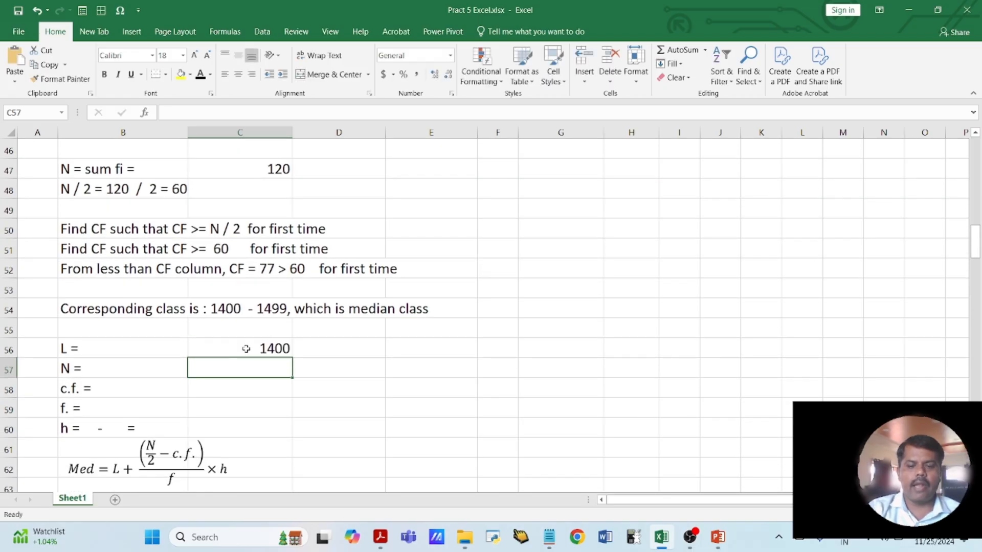
pyautogui.write('120')
pyautogui.press('Return')
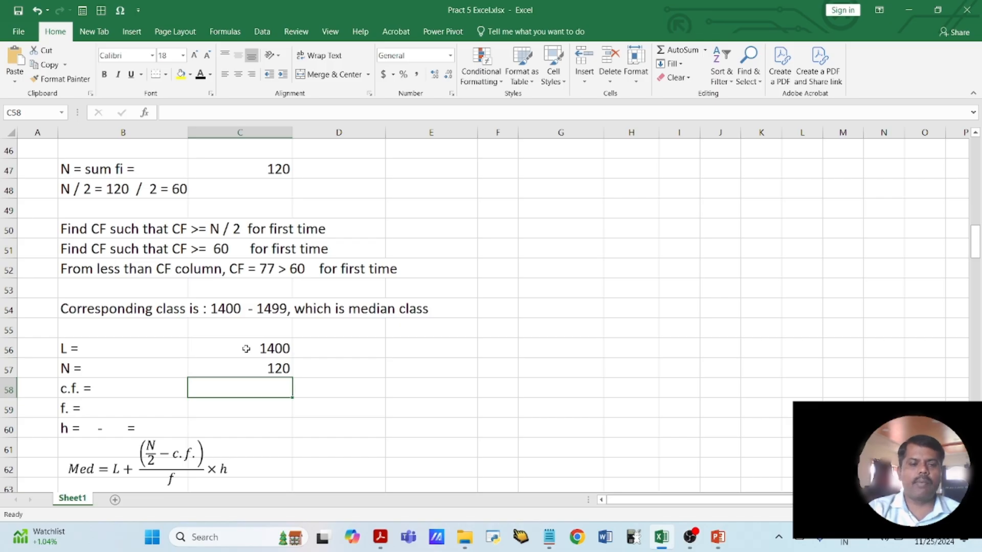
# - Highlight the median class 1400 - 1499 in B32 of the Less than CF table with a yellow fill
pyautogui.scroll(8, 250, 350)
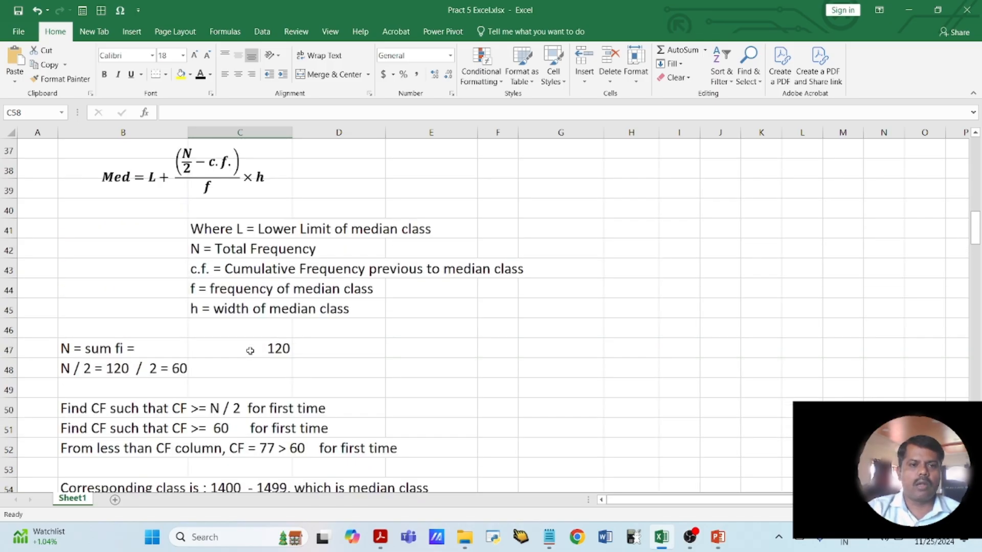
pyautogui.click(79, 377)
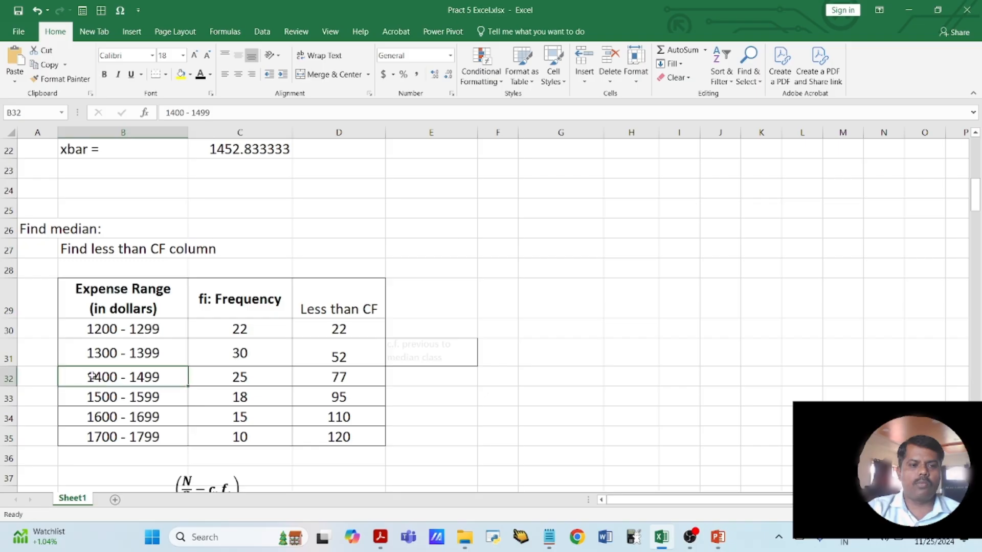
pyautogui.click(181, 74)
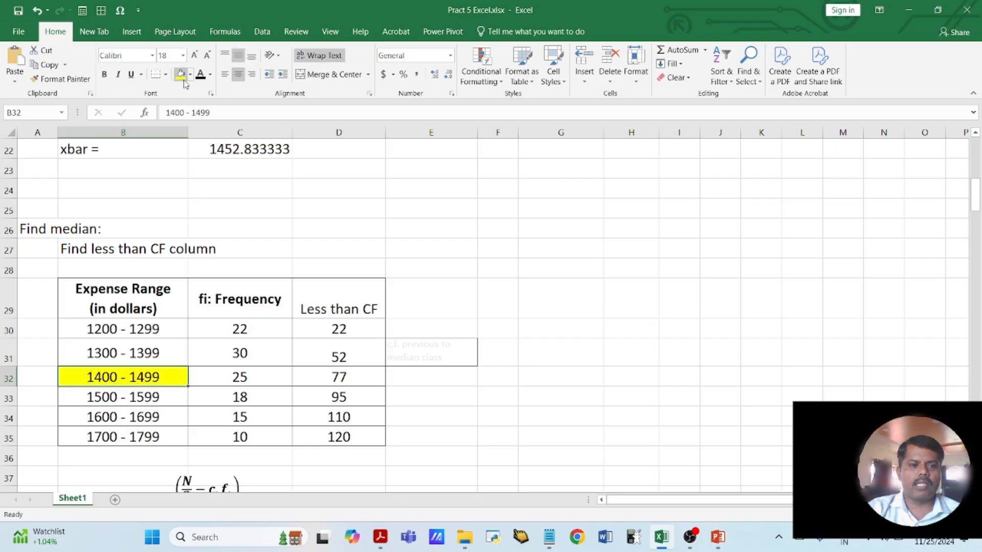
# - Make the font of the "c.f. previous to median class" note in E31 dark so it is readable beside the 1300 - 1399 row
pyautogui.click(102, 356)
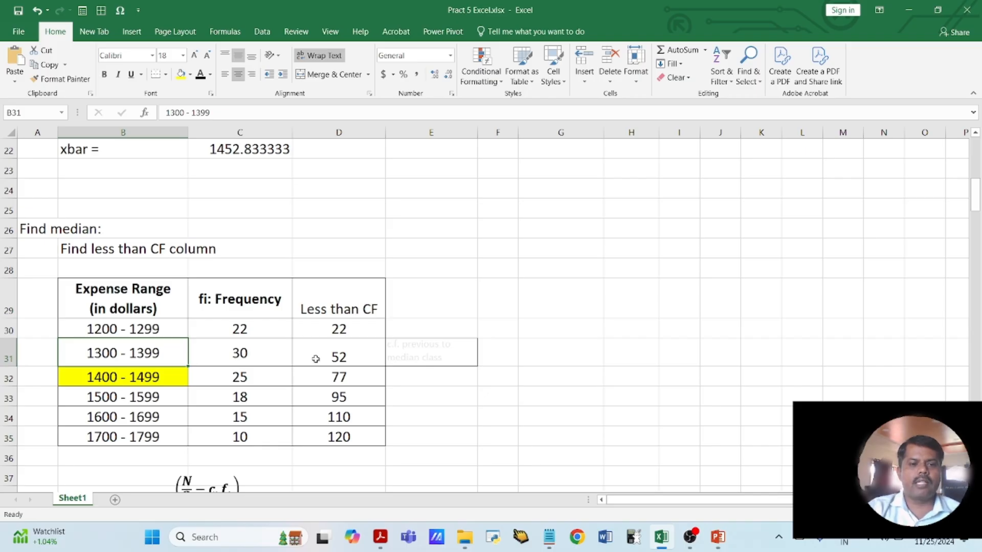
pyautogui.click(334, 357)
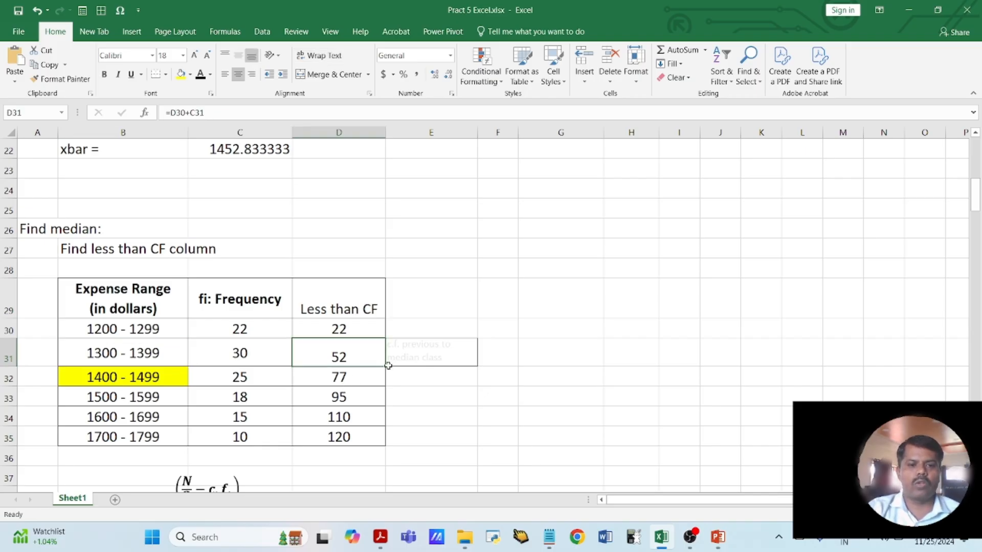
pyautogui.click(408, 345)
pyautogui.moveTo(338, 356); pyautogui.dragTo(391, 352)
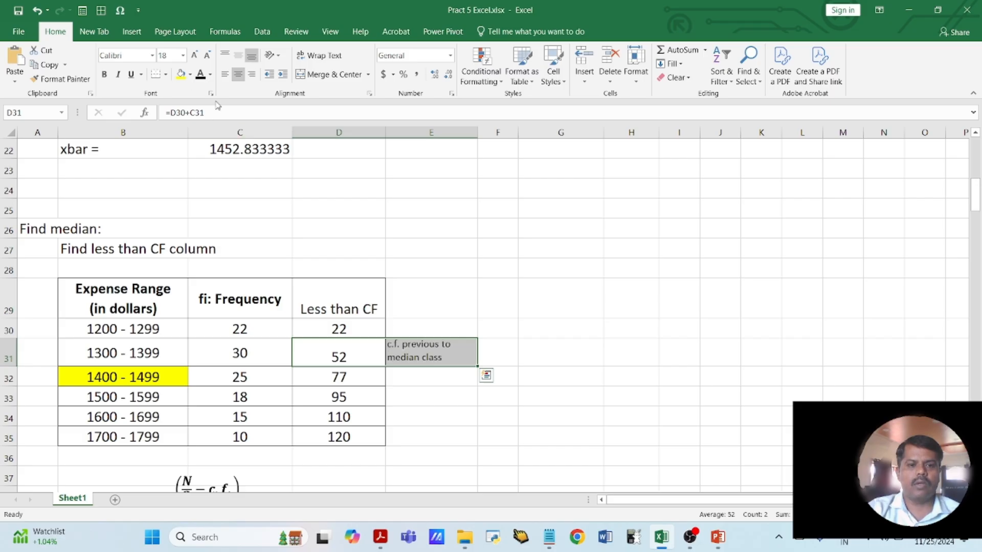
pyautogui.click(410, 355)
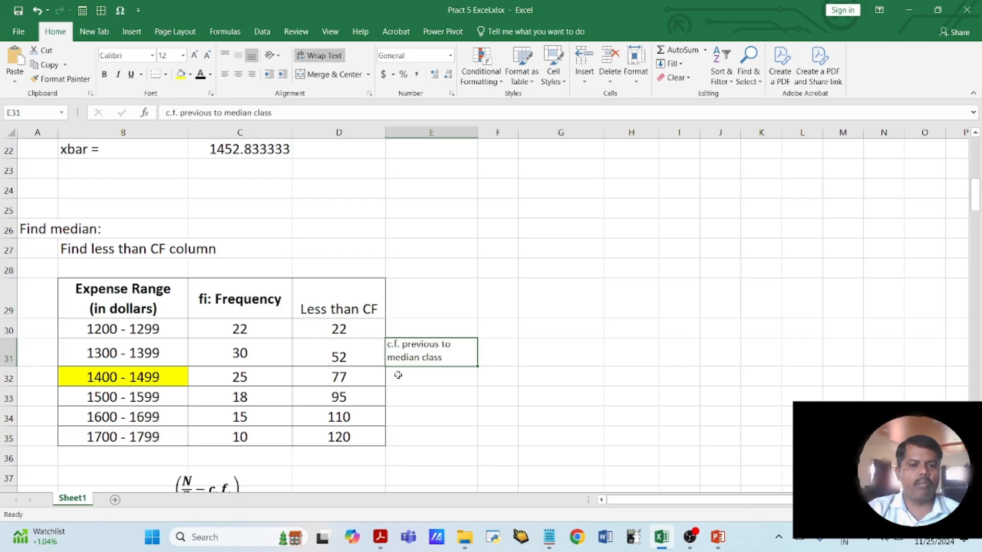
# - Take the cumulative frequency of the class before the median class from D31 and enter 52 as c.f. in C58
pyautogui.click(350, 355)
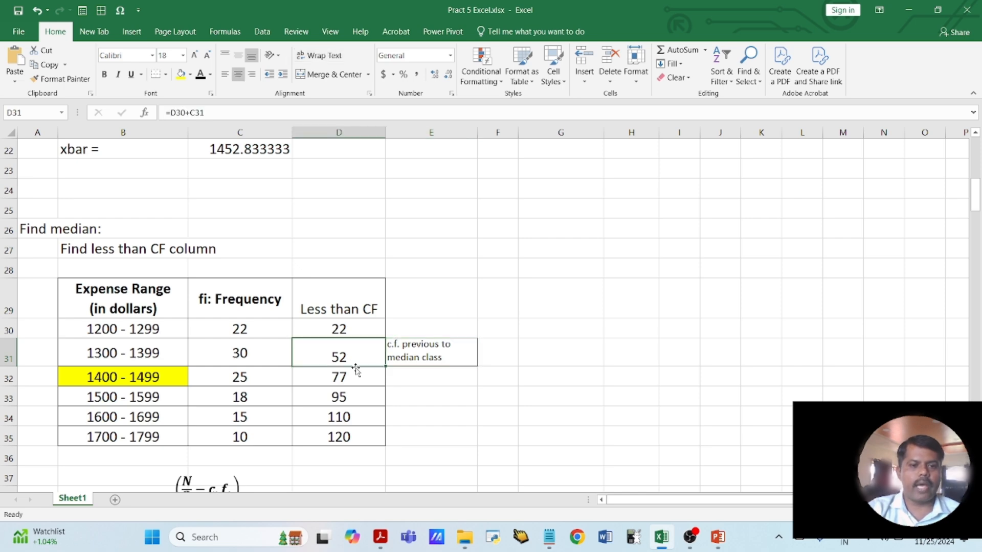
pyautogui.scroll(-9, 356, 369)
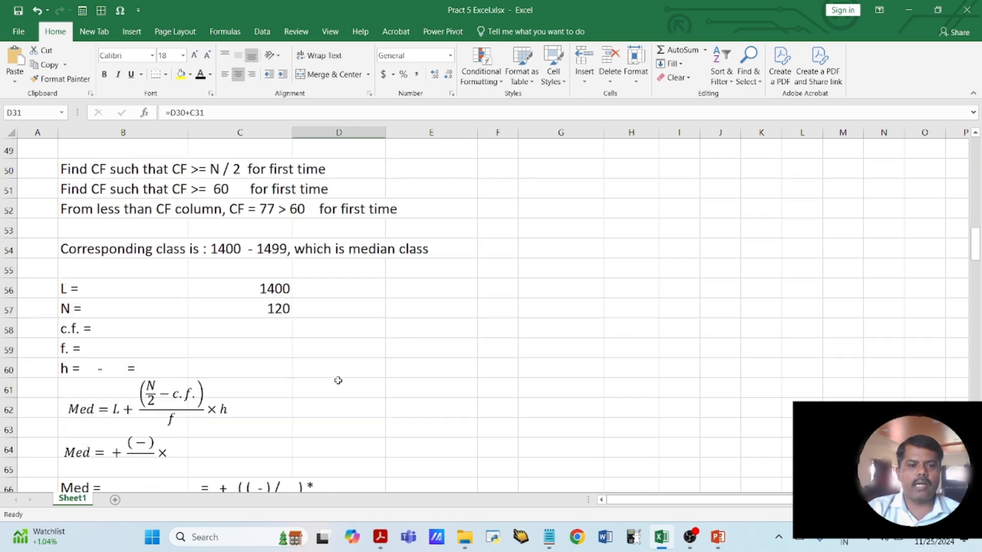
pyautogui.click(273, 331)
pyautogui.write('52')
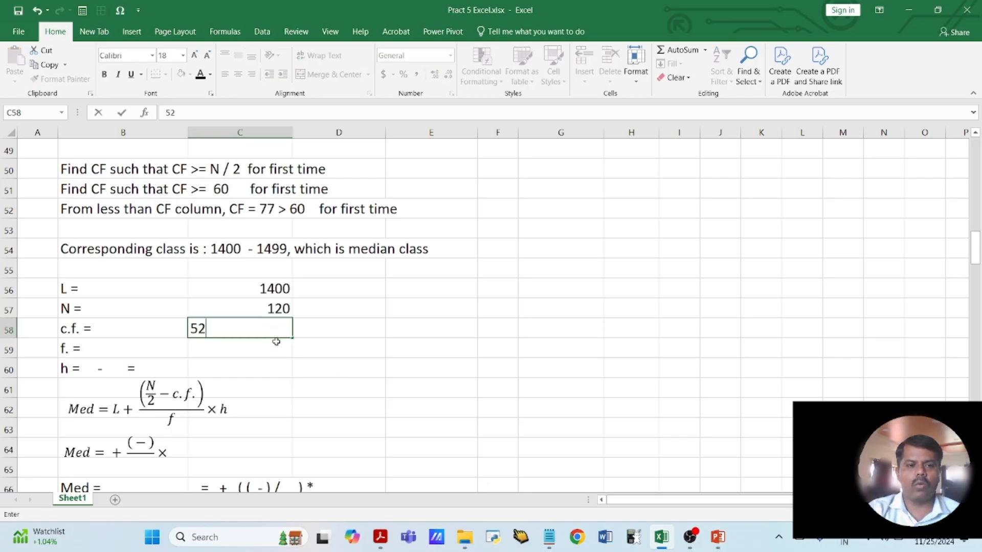
pyautogui.press('Return')
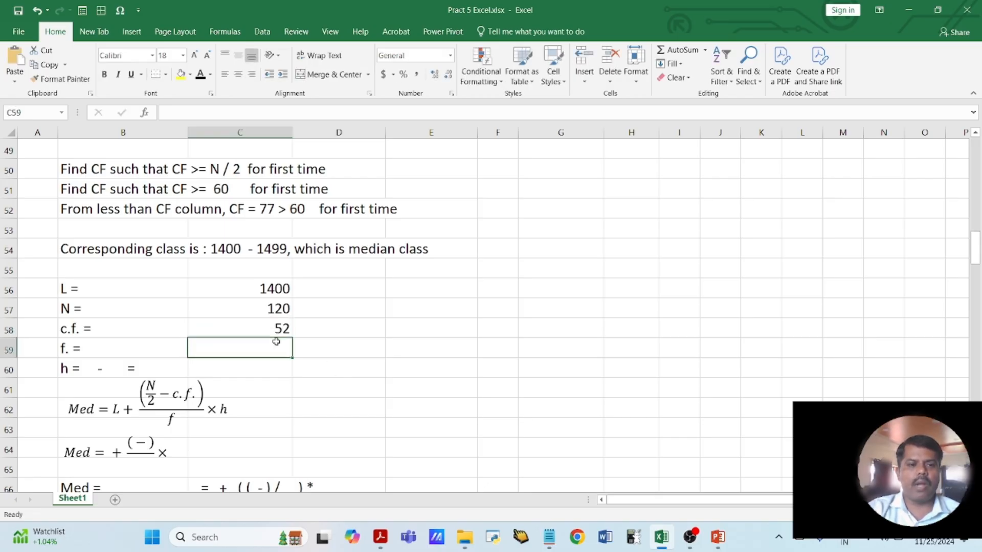
# - Find the frequency of the highlighted median class in the table and enter 25 as f in C59
pyautogui.scroll(7, 276, 342)
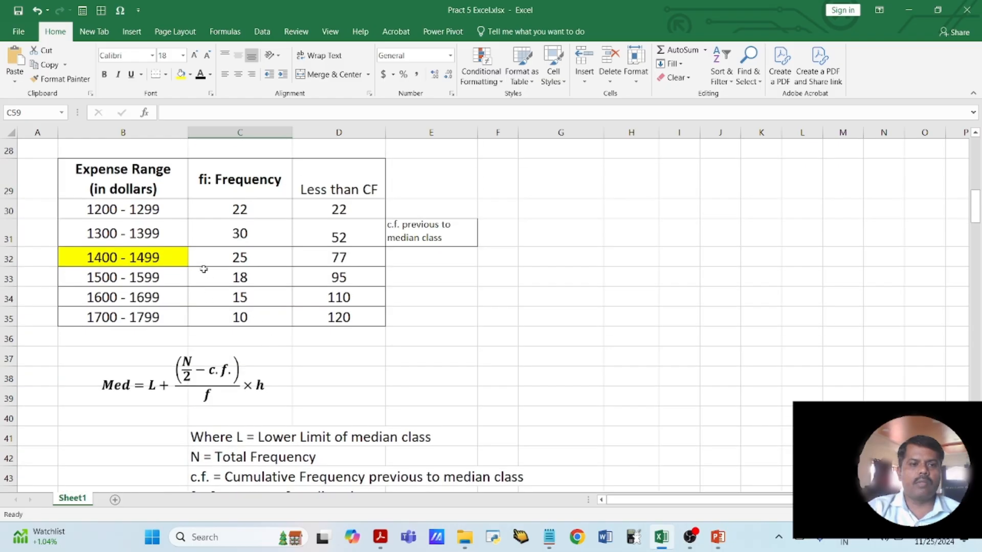
pyautogui.click(147, 258)
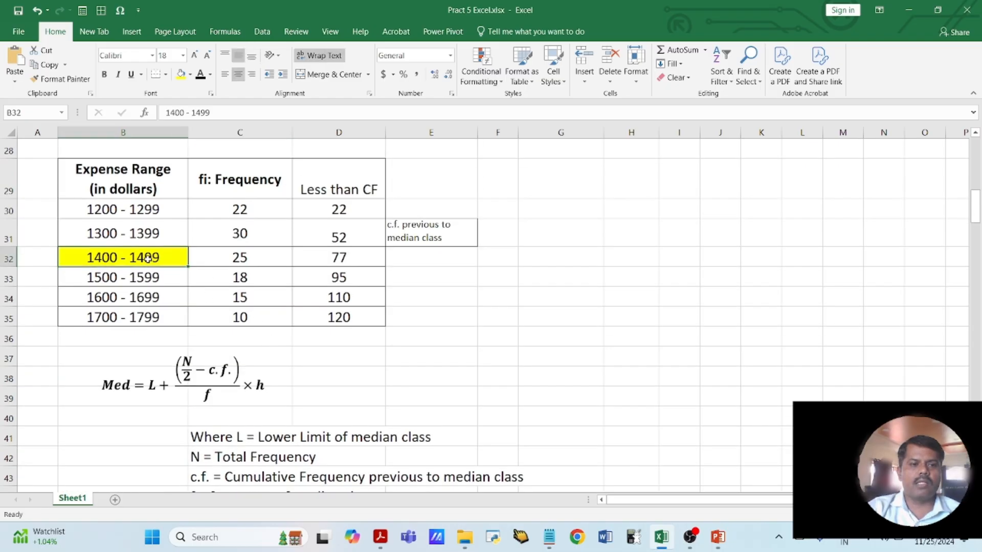
pyautogui.click(236, 262)
pyautogui.scroll(-9, 352, 280)
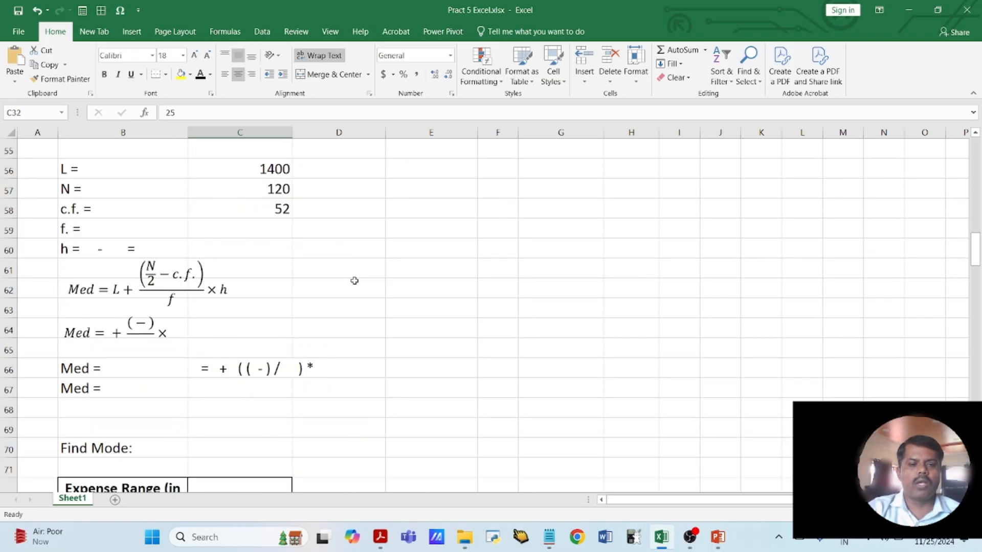
pyautogui.click(274, 227)
pyautogui.write('25')
pyautogui.press('Return')
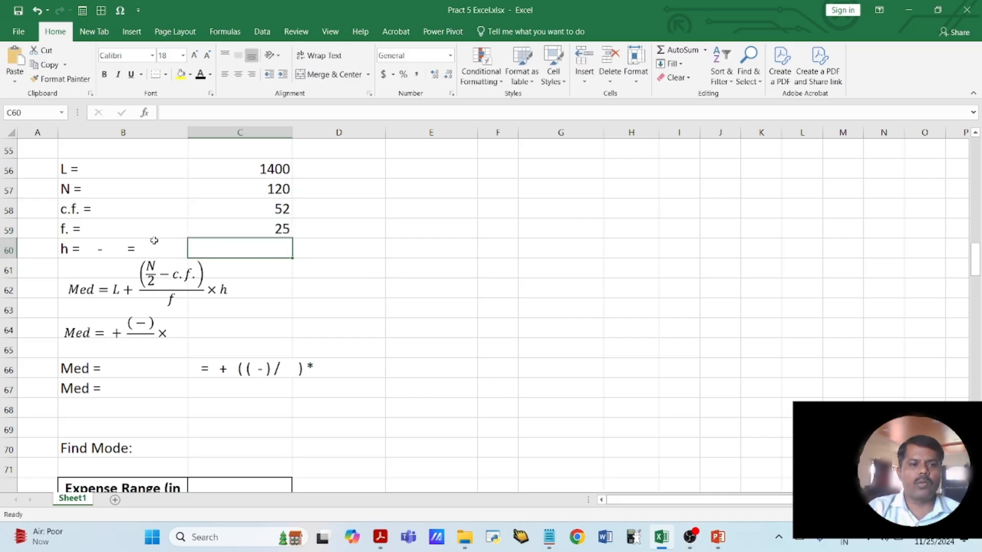
# - Complete B60 as "h = 1500 - 1400" without the trailing equals sign and calculate the class width in C60 with =1500-1400
pyautogui.doubleClick(88, 248)
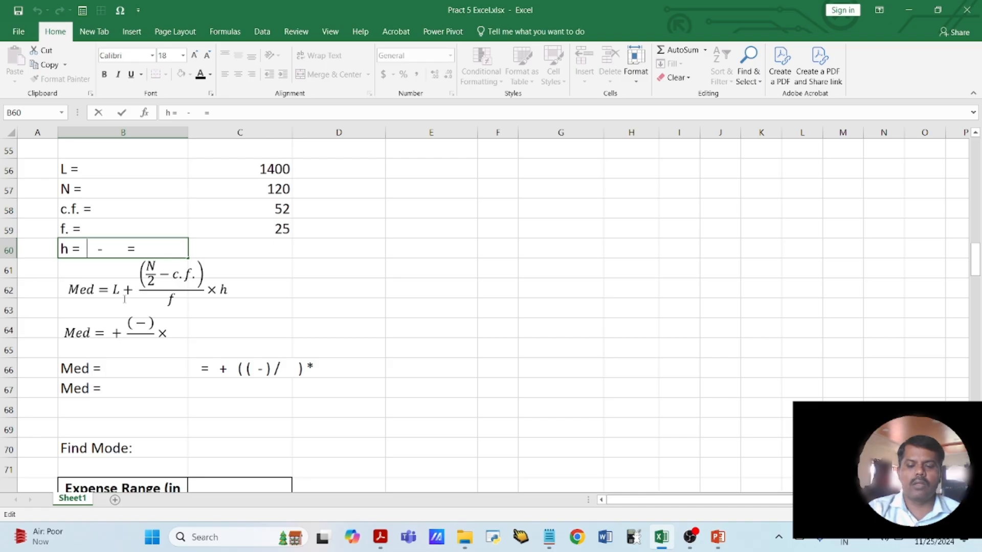
pyautogui.write('1500')
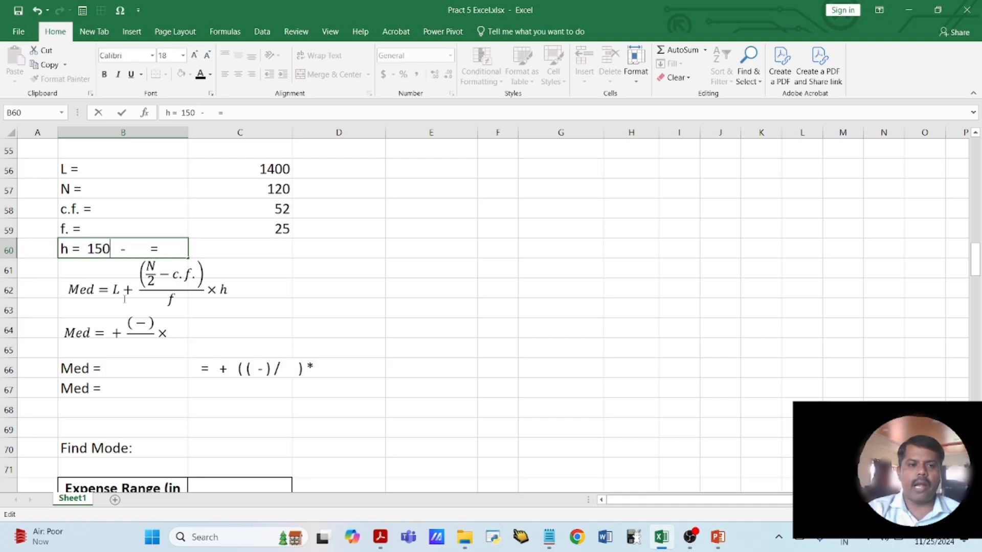
pyautogui.press('Right')
pyautogui.press('Right')
pyautogui.write('1400')
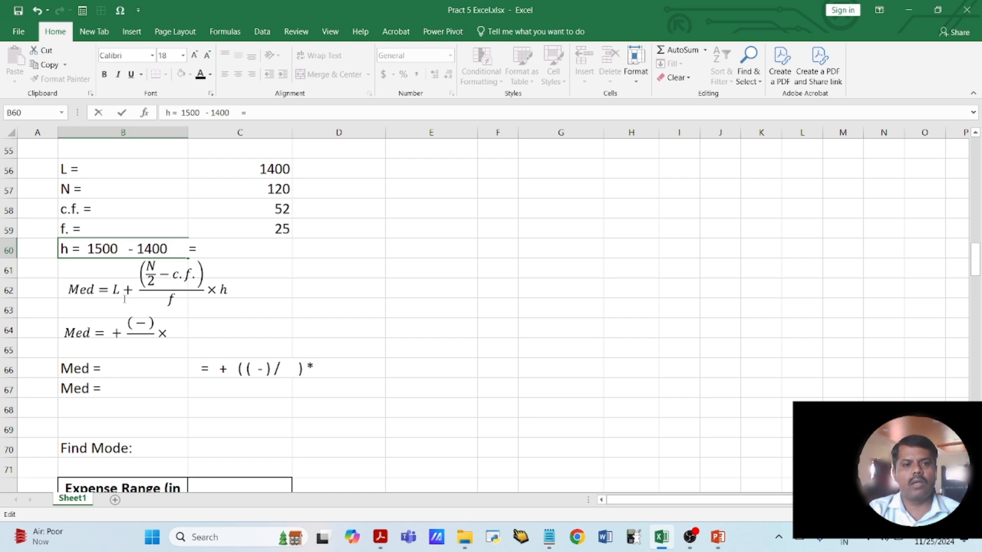
pyautogui.press('Tab')
pyautogui.write('=')
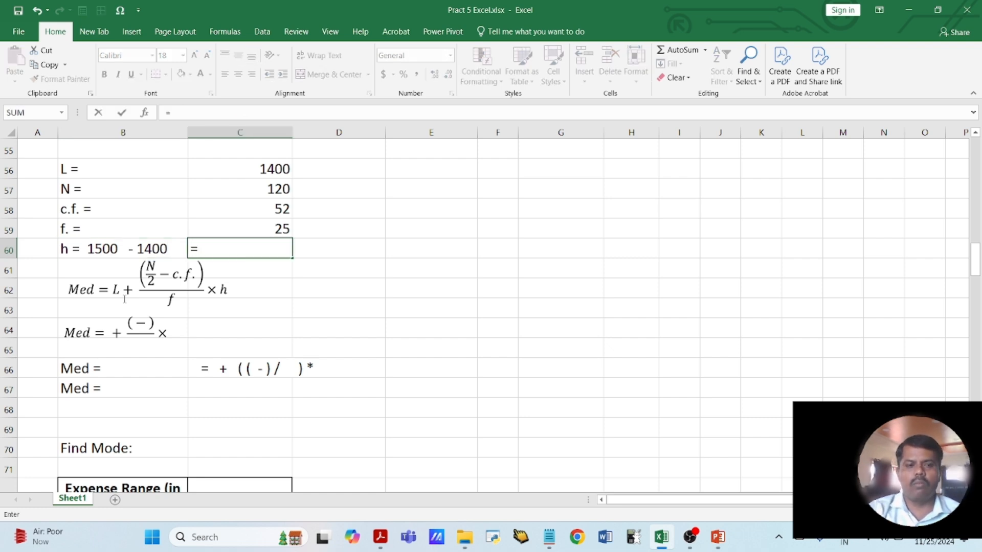
pyautogui.write('1500-1400')
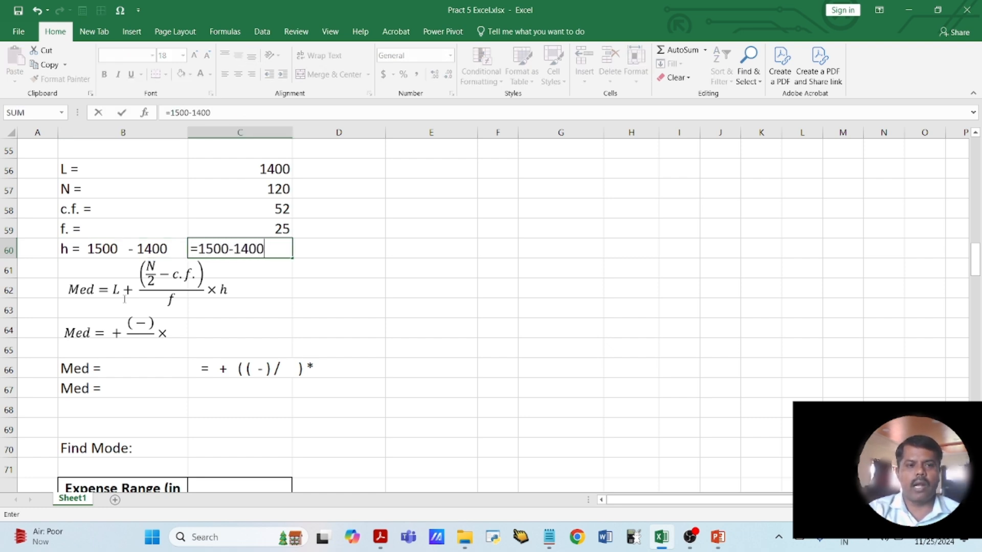
pyautogui.press('Return')
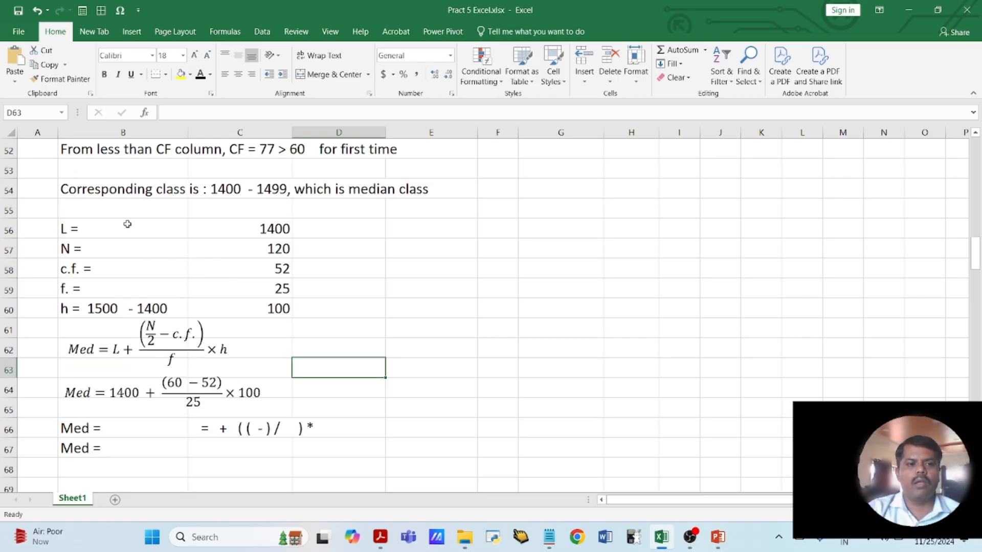
# - Compare the values of L, N, c.f., f and h in B56:C60 with the substituted median equation below the general formula
pyautogui.moveTo(127, 225); pyautogui.dragTo(237, 306)
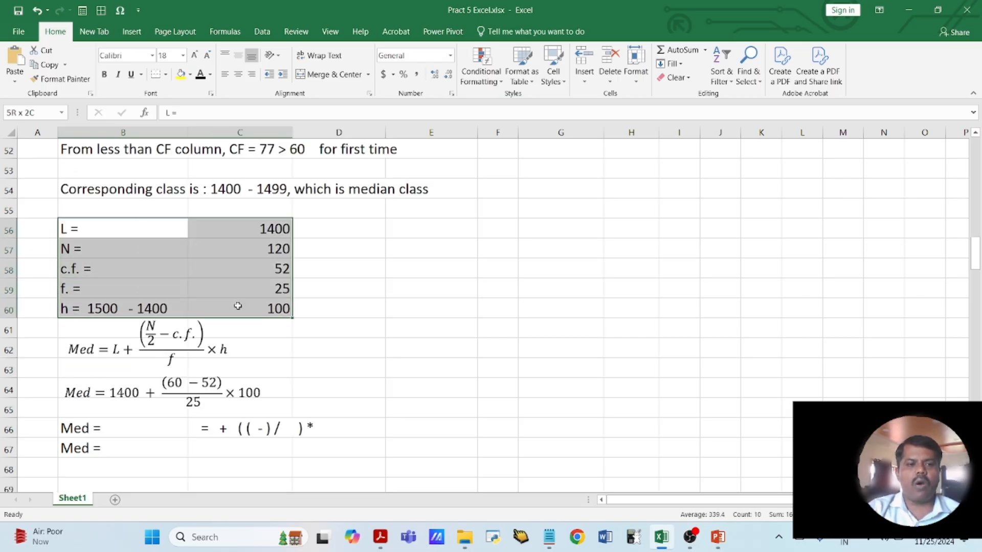
pyautogui.click(256, 342)
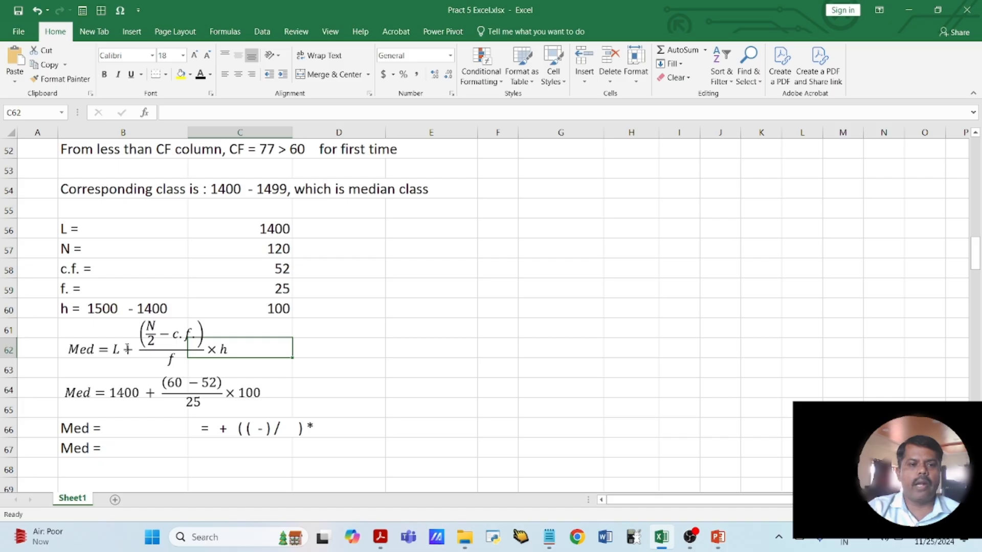
pyautogui.click(303, 365)
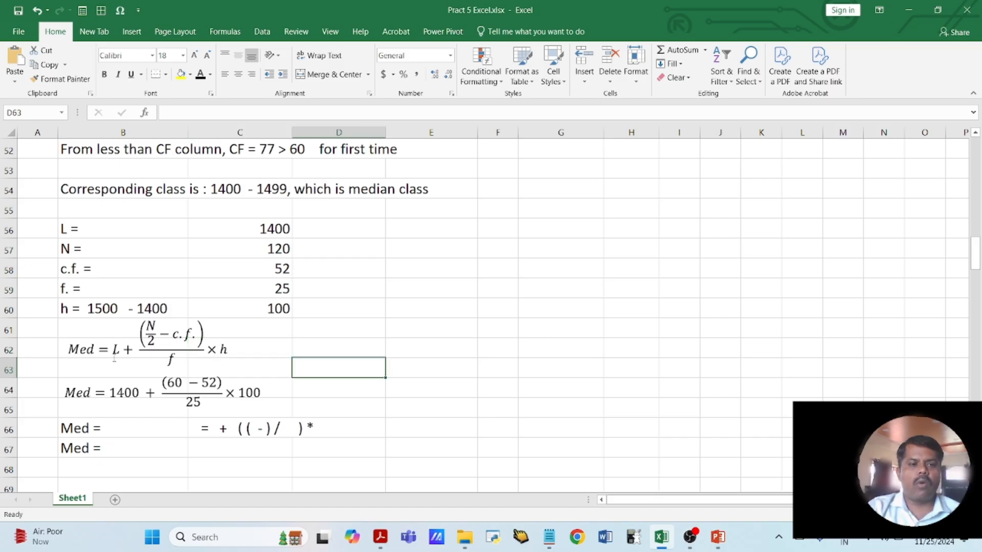
pyautogui.click(113, 390)
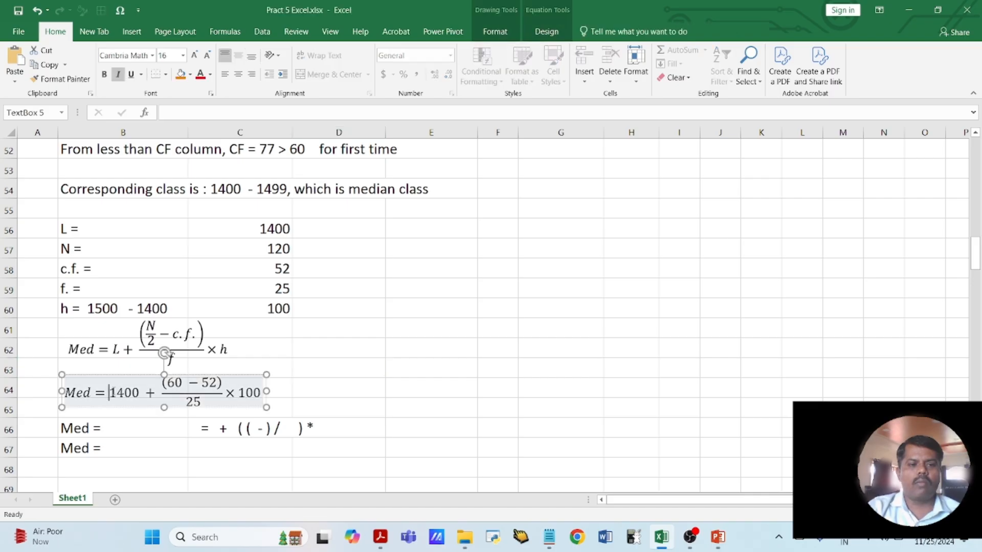
pyautogui.moveTo(110, 392); pyautogui.dragTo(263, 393)
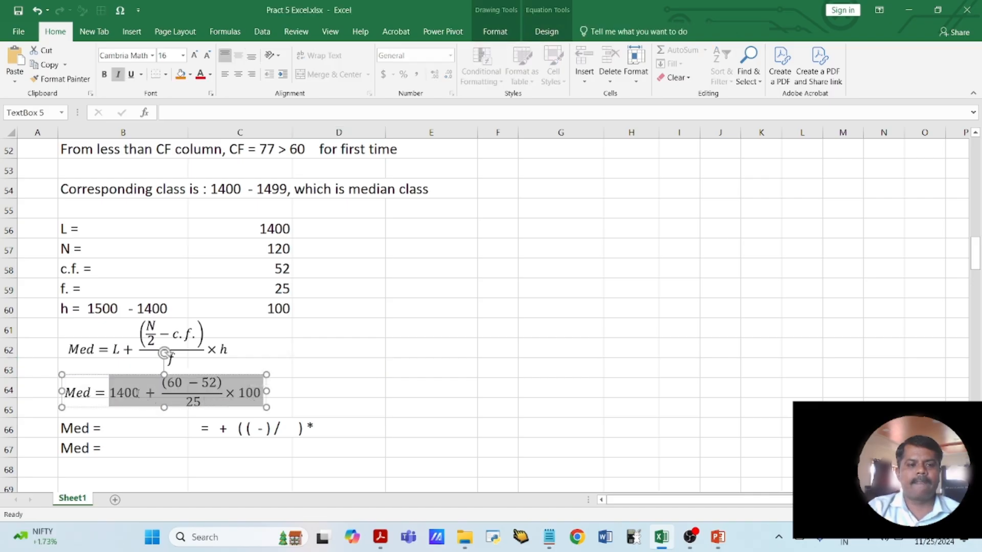
# - Complete B66 as "Med = 1400+ (8/25) *100", simplifying the substituted median equation above it
pyautogui.click(139, 393)
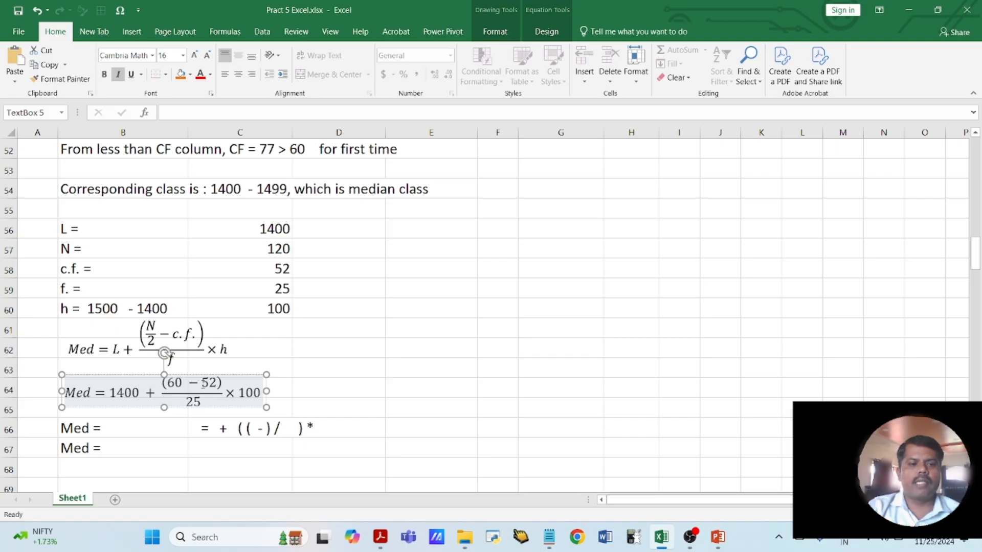
pyautogui.click(194, 401)
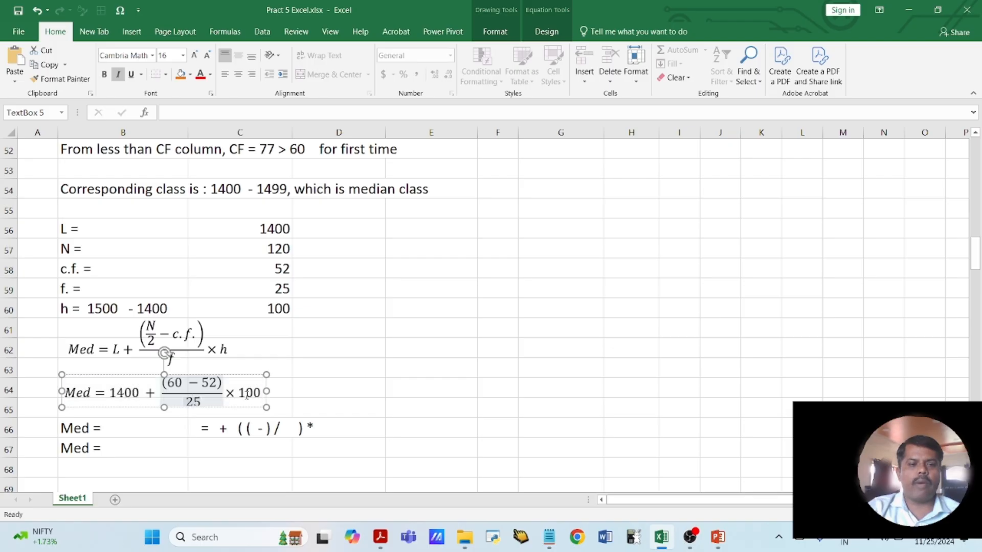
pyautogui.click(307, 387)
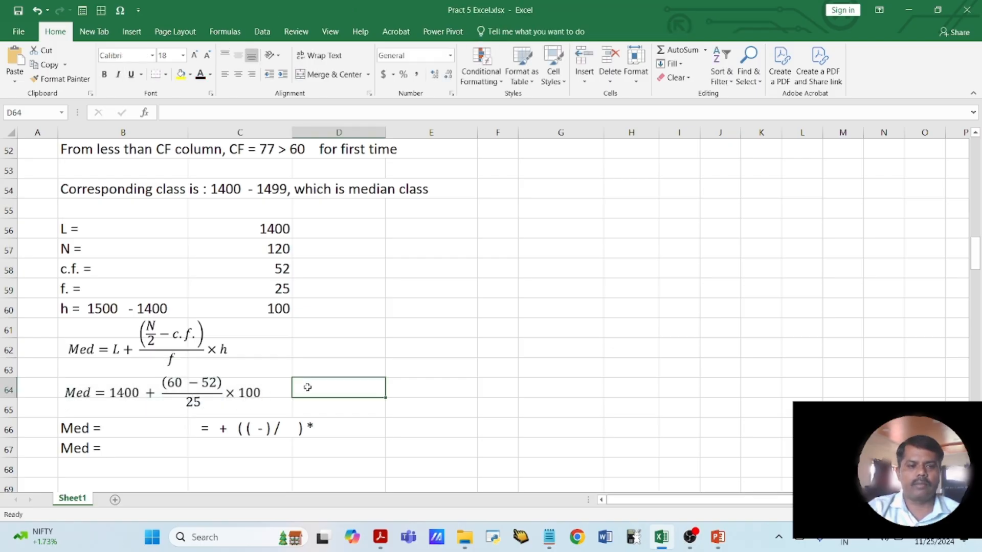
pyautogui.click(98, 426)
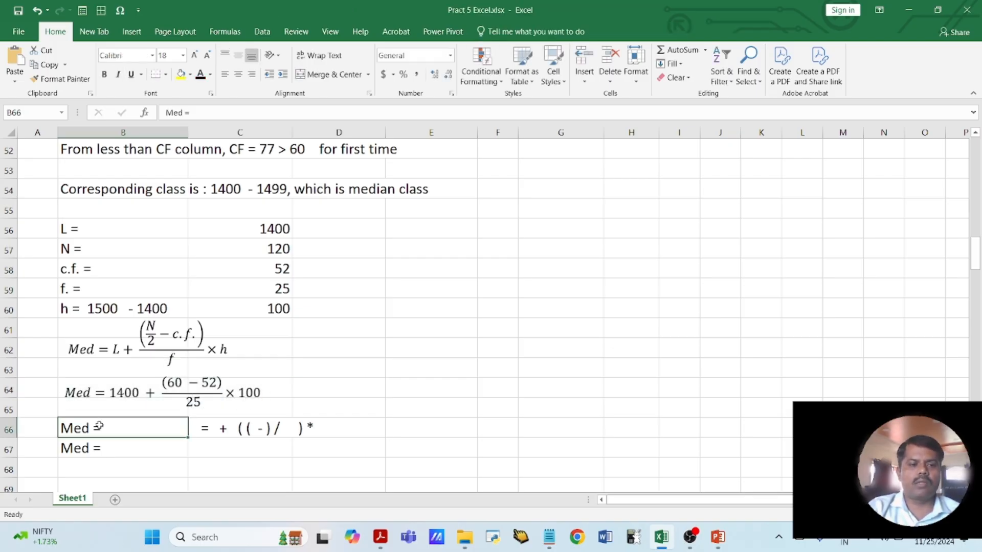
pyautogui.doubleClick(112, 426)
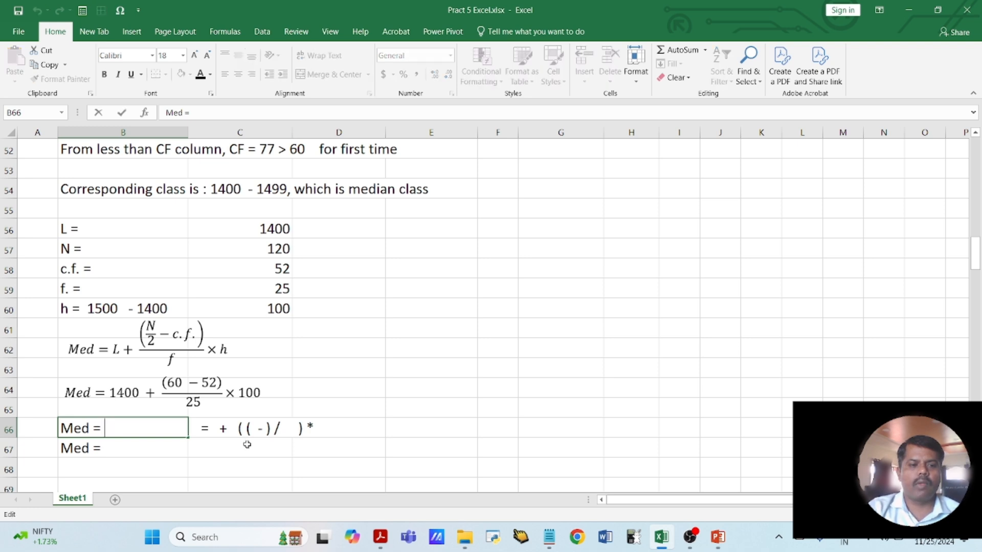
pyautogui.write('1400+')
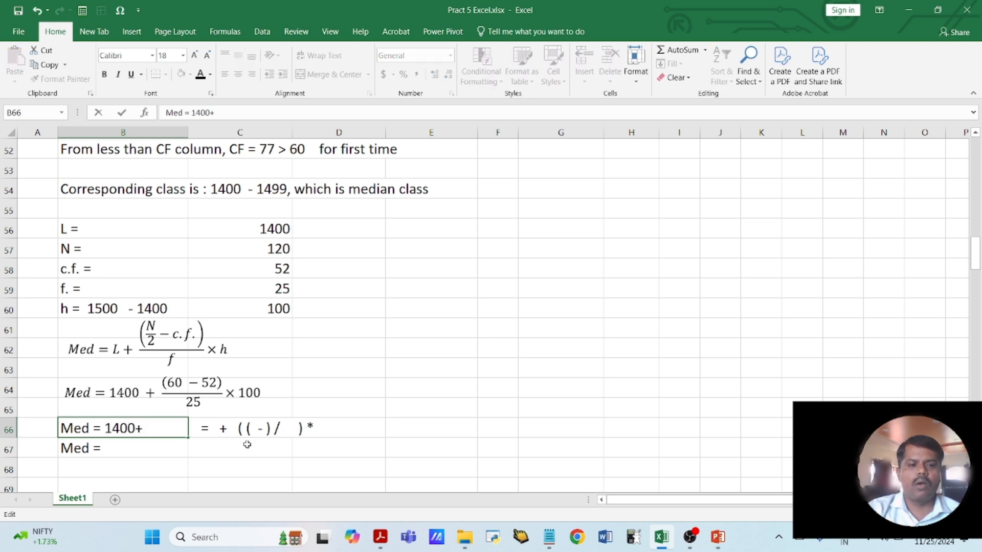
pyautogui.write(' (')
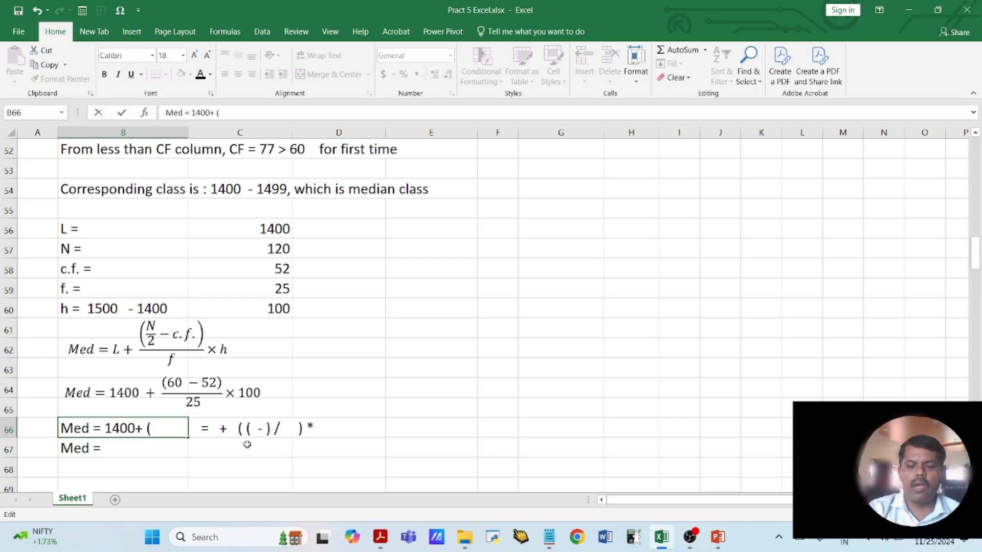
pyautogui.write('8/25')
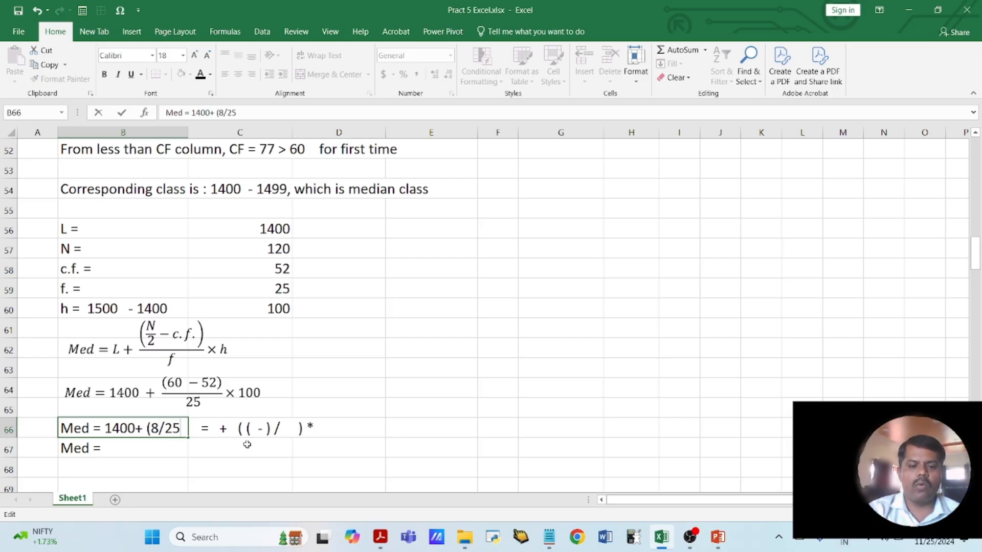
pyautogui.write(') *100')
pyautogui.press('Return')
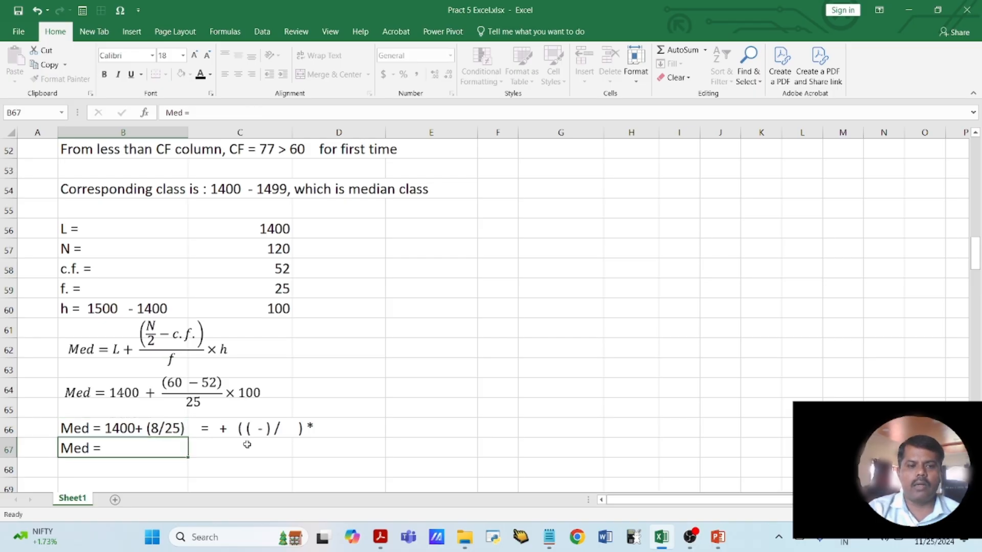
# - Clear the leftover formula placeholder in C66 beside the completed median line
pyautogui.doubleClick(154, 445)
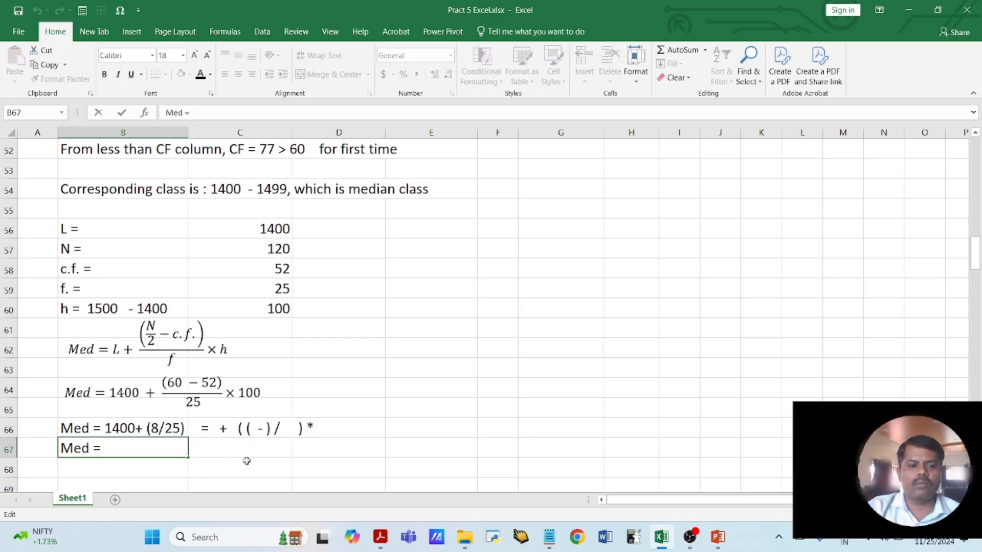
pyautogui.click(234, 426)
pyautogui.press('Delete')
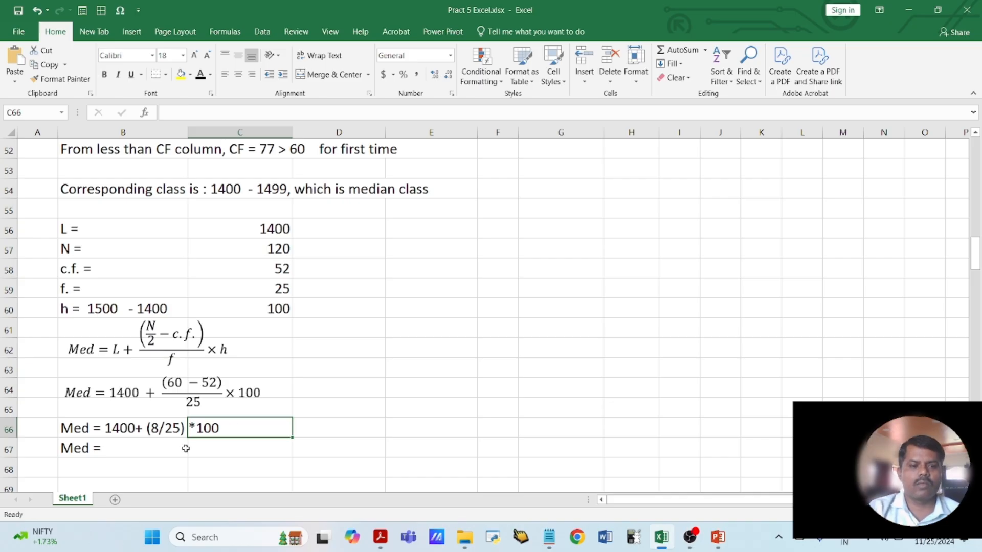
# - Extend the median line in B67 to "Med = 1400+", discarding the autocompleted remainder
pyautogui.doubleClick(150, 452)
pyautogui.write('140')
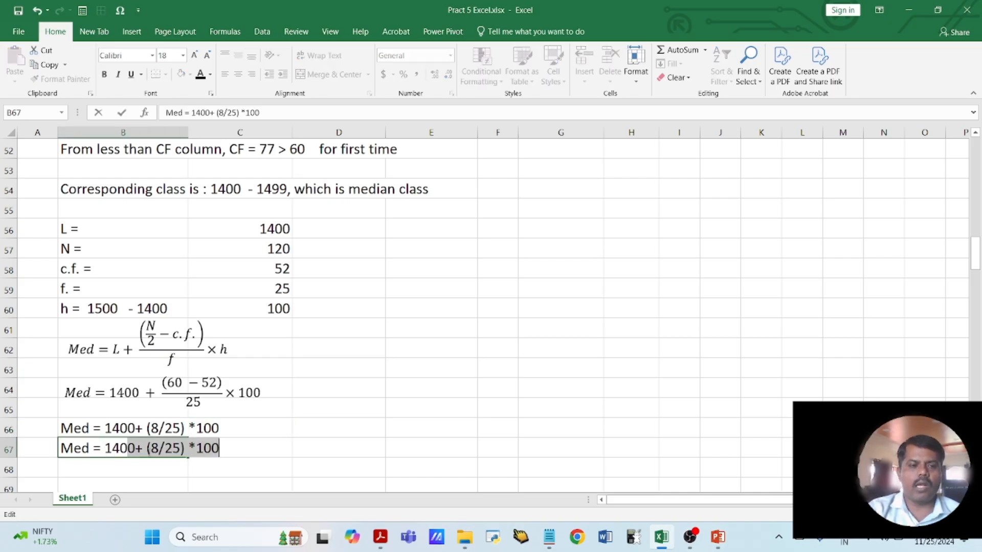
pyautogui.write('0+')
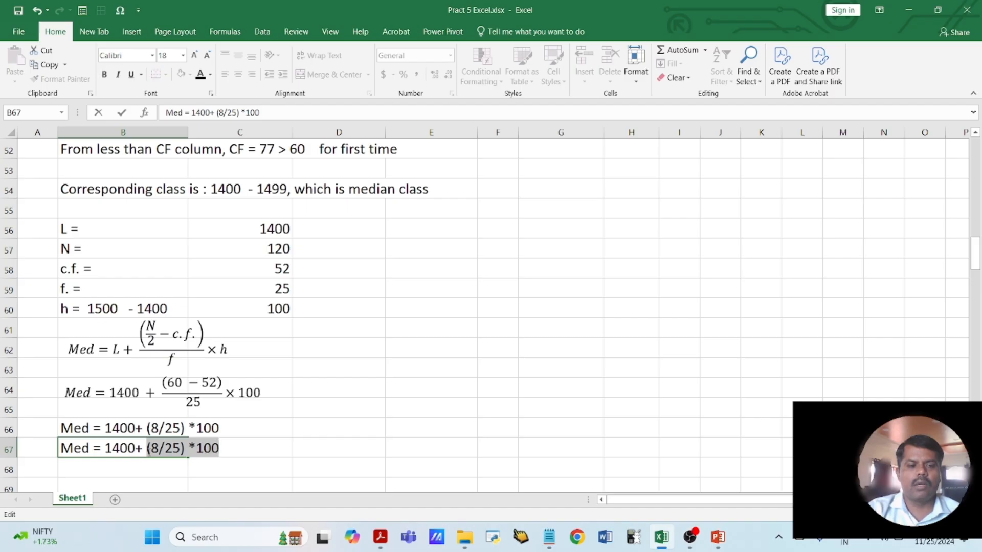
pyautogui.press('BackSpace')
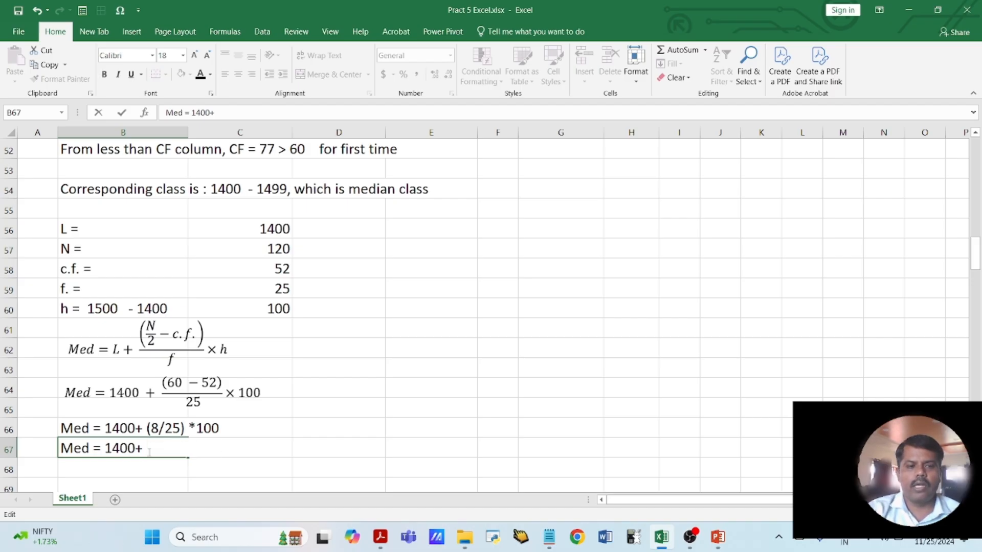
# - Calculate the second term of the median in D67 with =8/25*100
pyautogui.press('Tab')
pyautogui.press('Tab')
pyautogui.write('=')
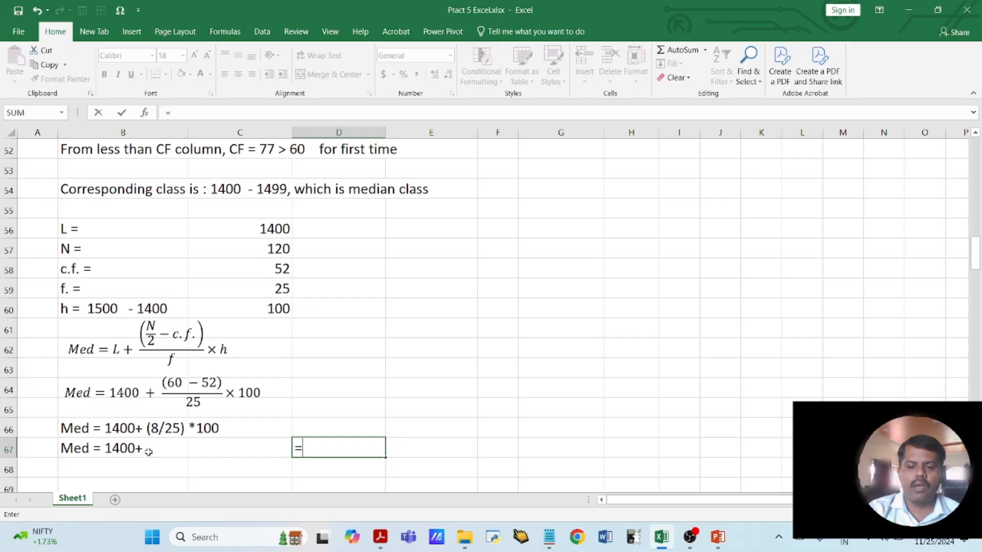
pyautogui.write('8/22*')
pyautogui.press('BackSpace')
pyautogui.press('BackSpace')
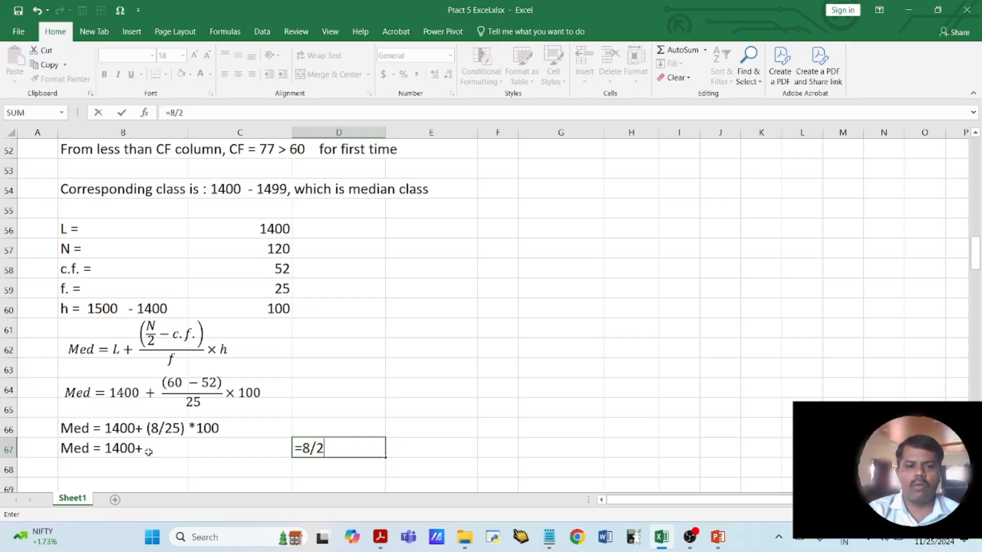
pyautogui.write('5*100')
pyautogui.press('Return')
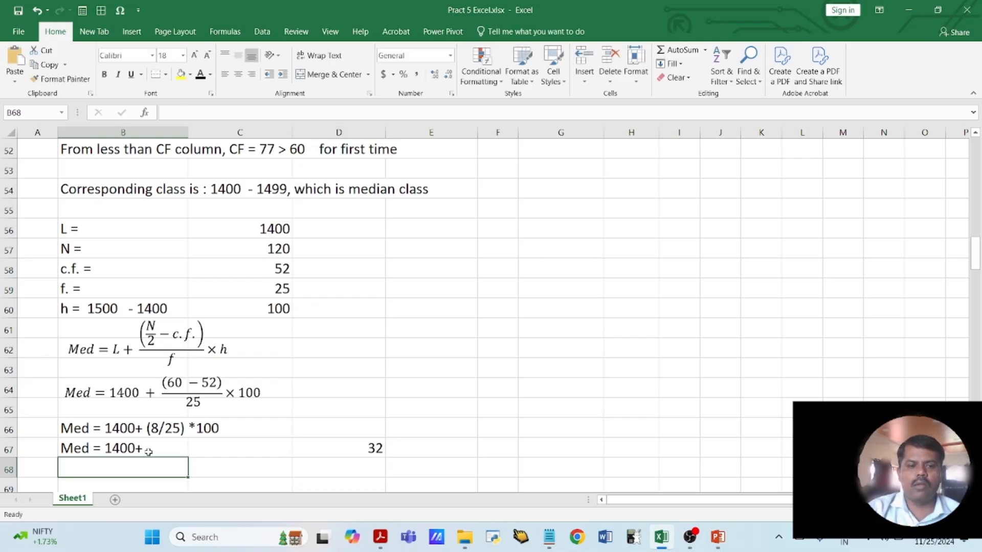
# - Complete B67 as "Med = 1400+ 32" and enter the final result "Med = 1432" in B68
pyautogui.doubleClick(150, 450)
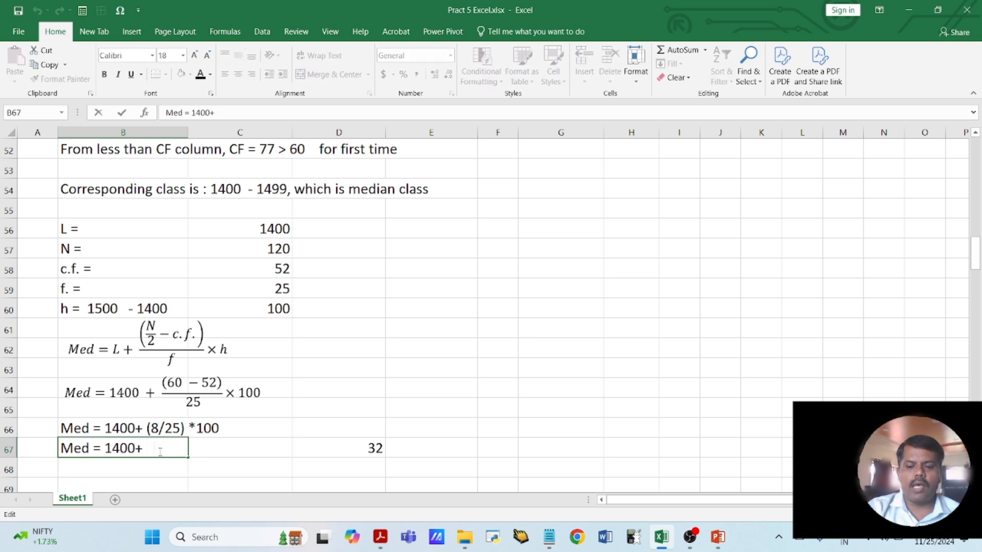
pyautogui.write('32')
pyautogui.press('Return')
pyautogui.write('Me')
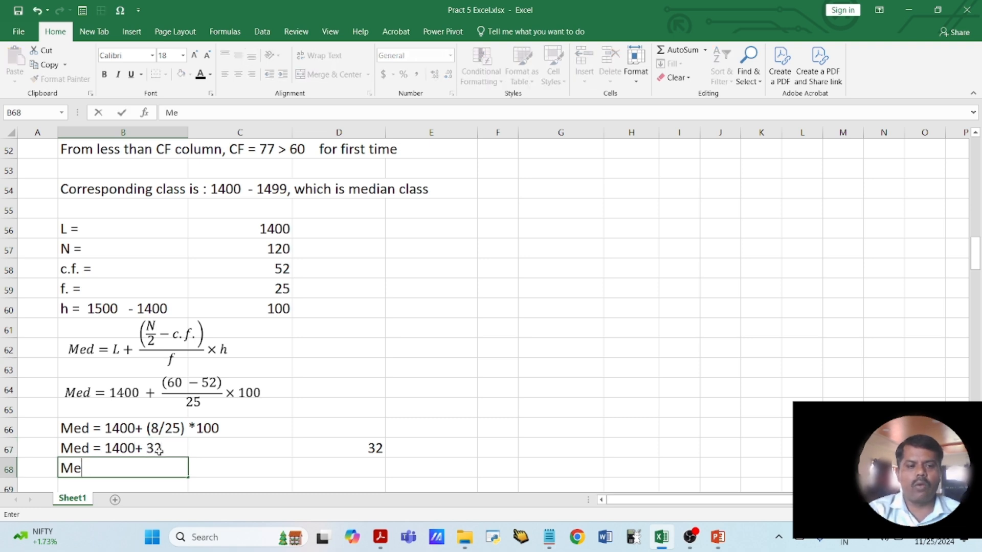
pyautogui.write('d = 140')
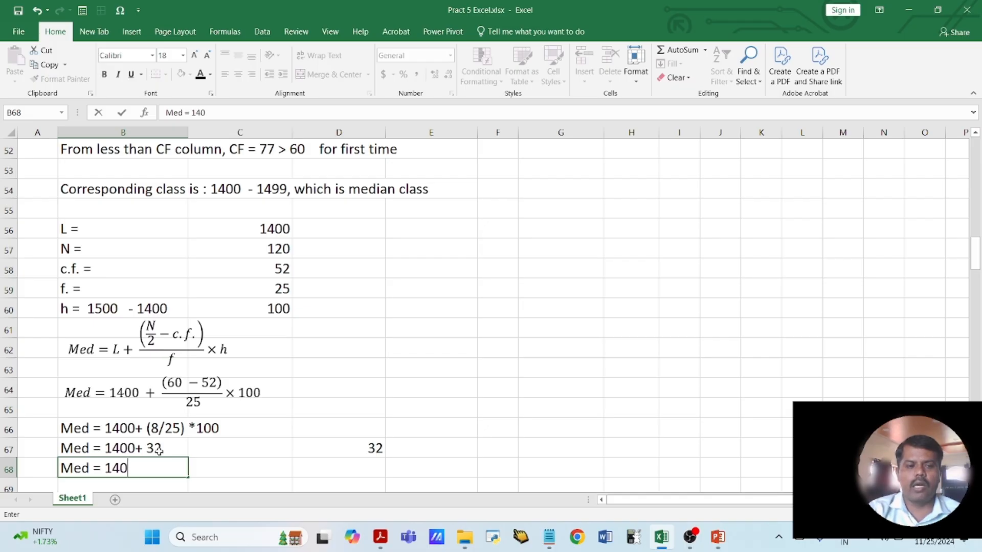
pyautogui.press('BackSpace')
pyautogui.write('32')
pyautogui.press('Return')
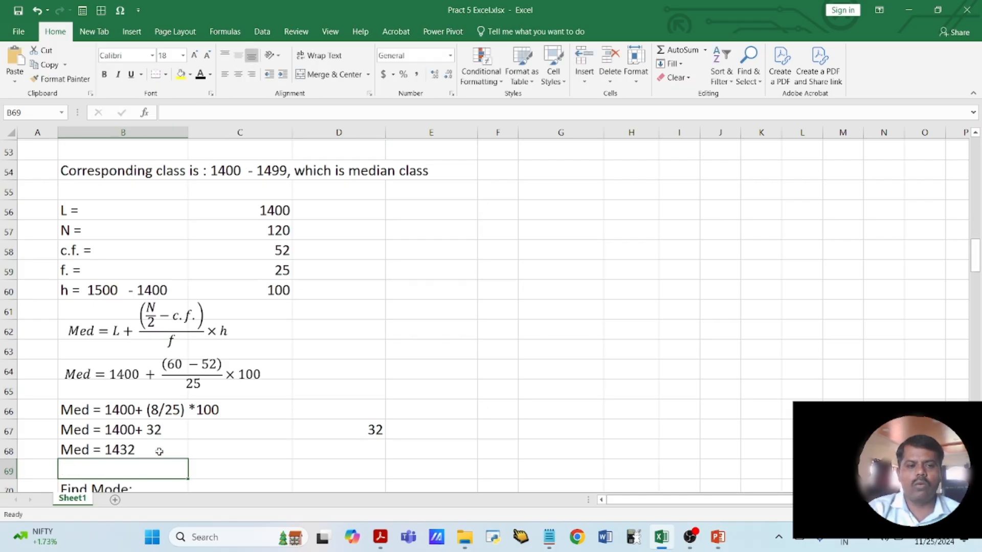
pyautogui.scroll(-2, 159, 451)
pyautogui.click(148, 390)
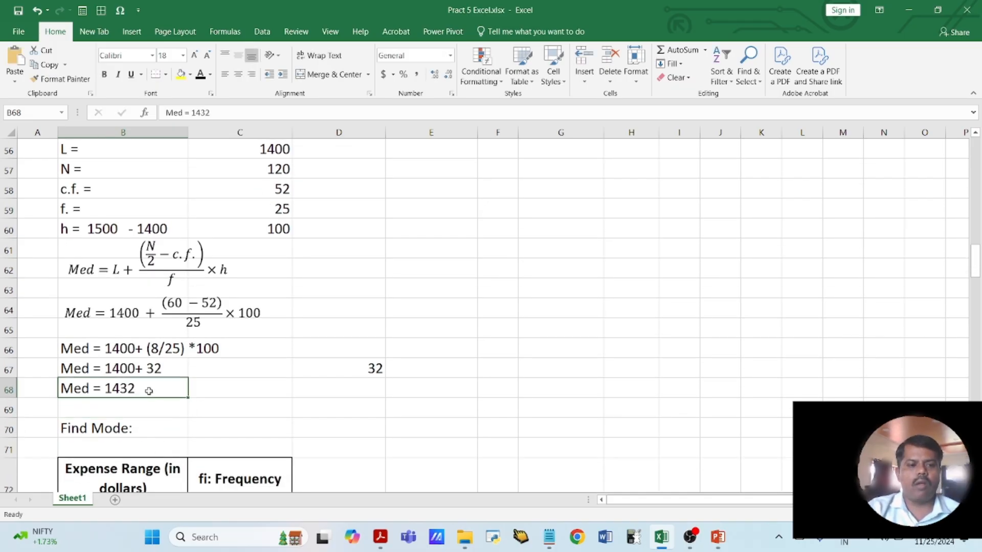
# - Find the modal class using the definition in B88, and highlight its frequency in C74 and the fm label in D74 yellow with black label text
pyautogui.scroll(-4, 353, 417)
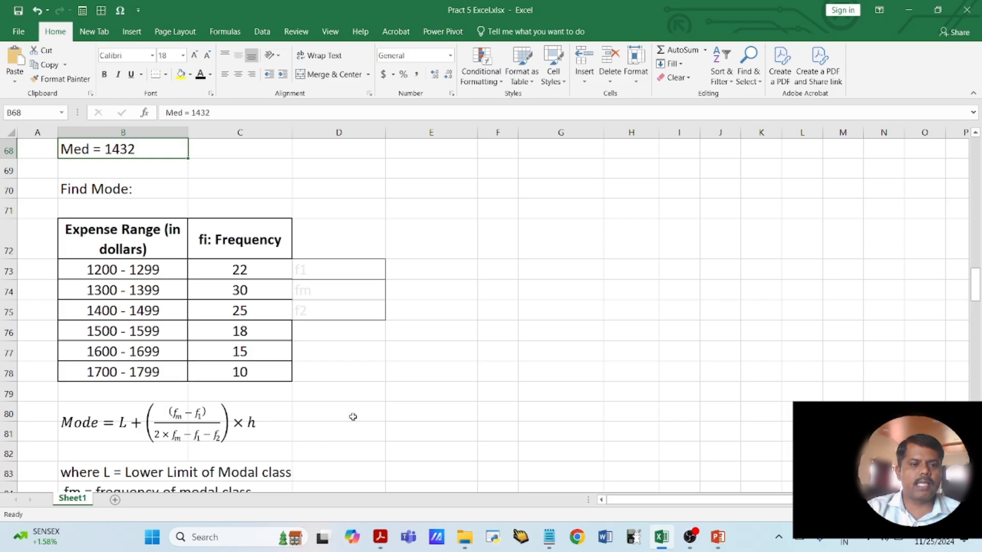
pyautogui.scroll(-2, 352, 416)
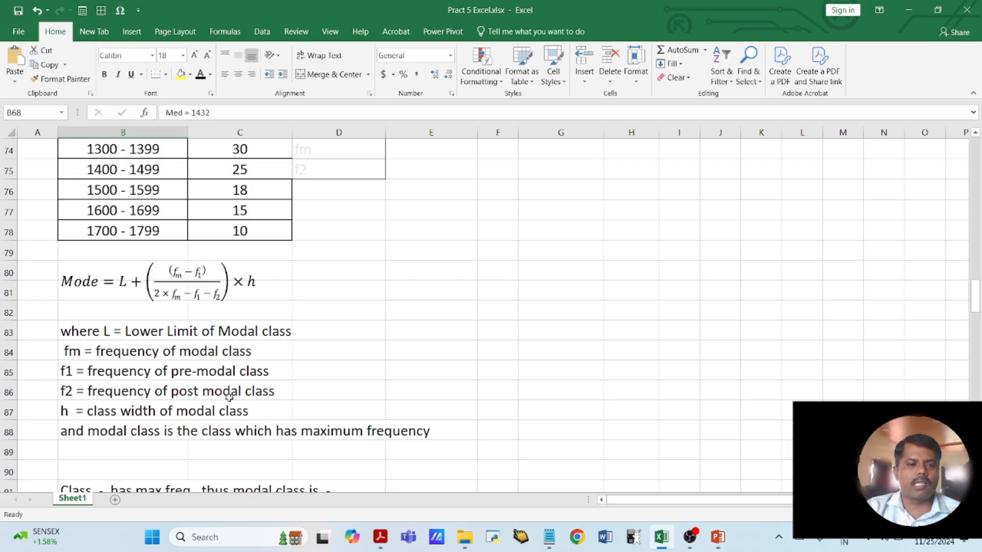
pyautogui.click(97, 409)
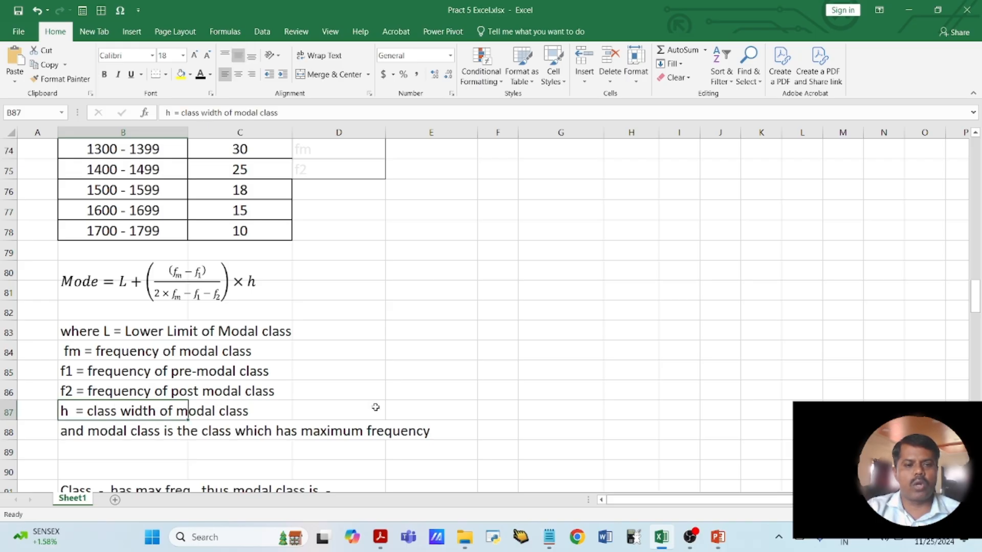
pyautogui.click(86, 433)
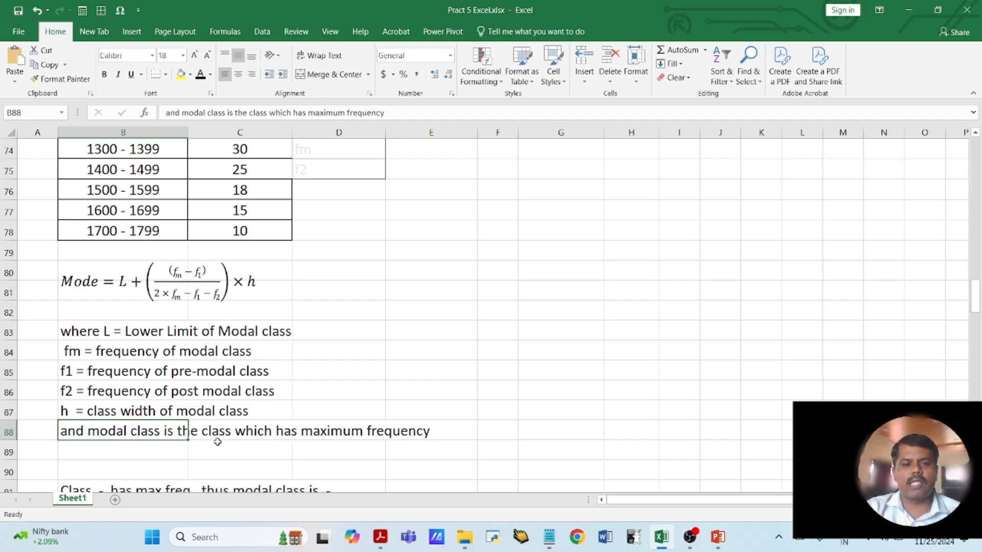
pyautogui.scroll(1, 217, 442)
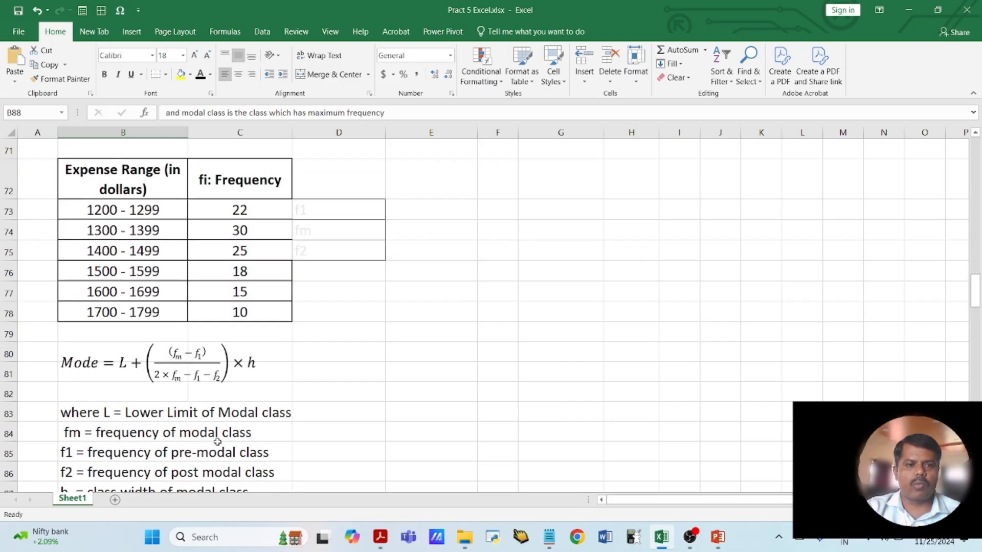
pyautogui.click(221, 234)
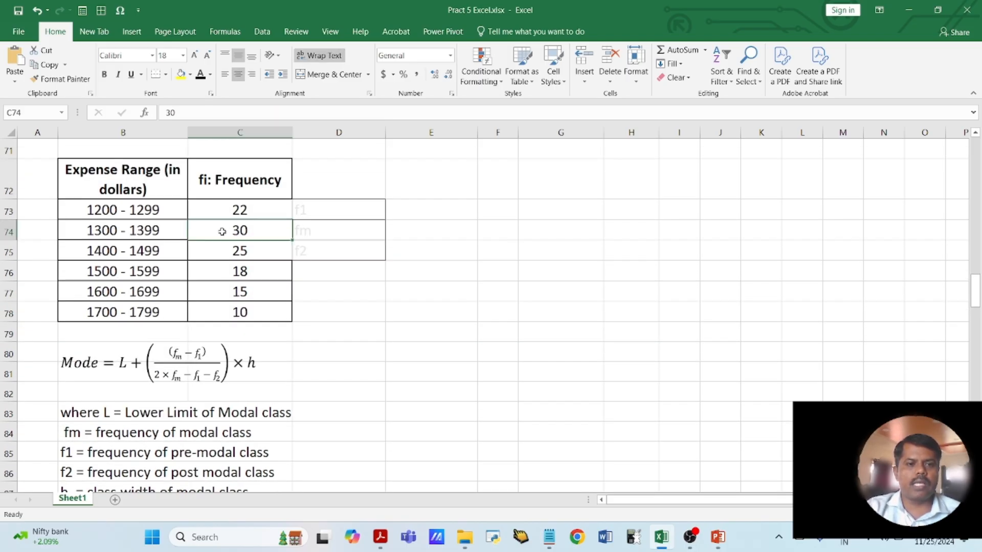
pyautogui.click(180, 74)
pyautogui.click(313, 238)
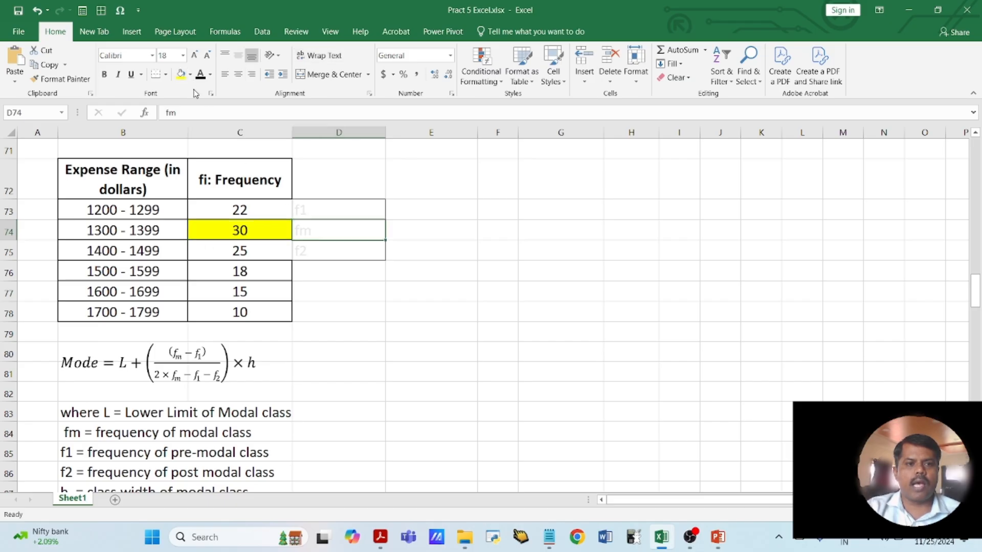
pyautogui.click(181, 74)
pyautogui.click(200, 74)
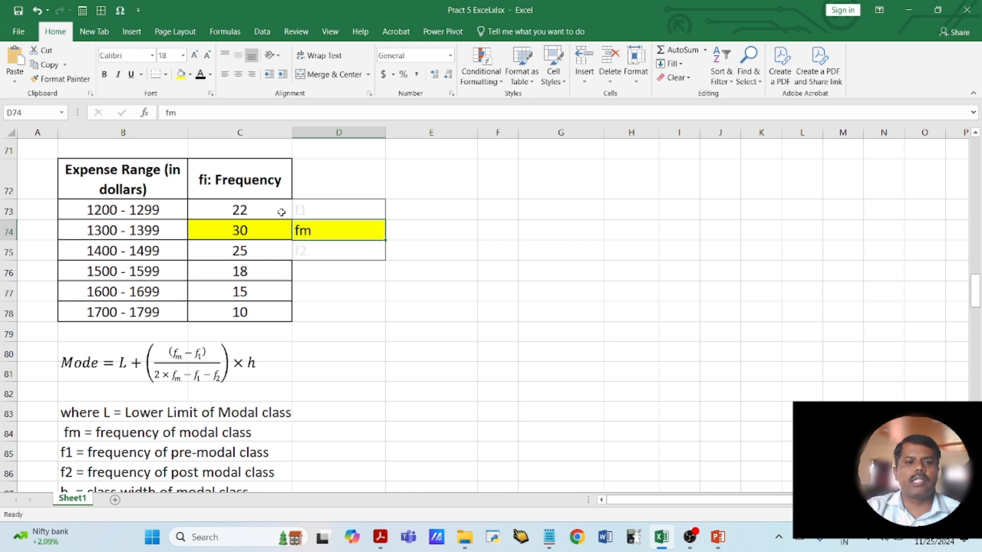
# - Highlight the pre-modal class frequency and its f1 label in C73:D73 yellow with black text
pyautogui.click(121, 210)
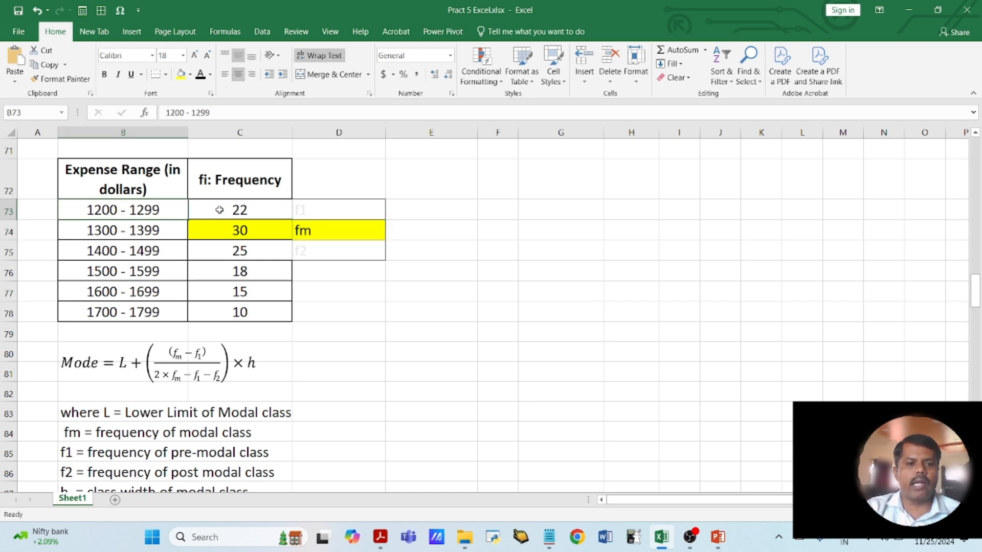
pyautogui.click(224, 207)
pyautogui.moveTo(225, 207); pyautogui.dragTo(301, 207)
pyautogui.click(180, 74)
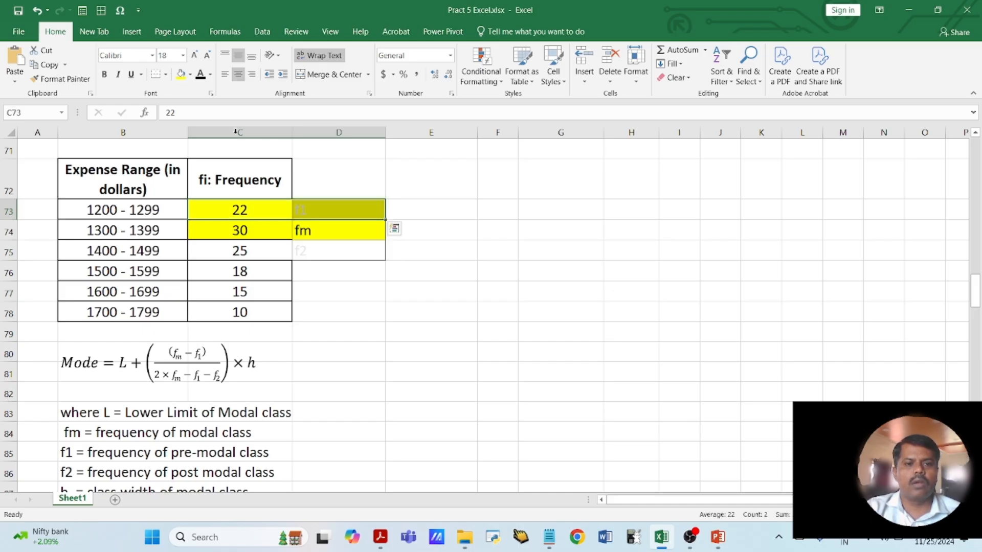
pyautogui.click(200, 75)
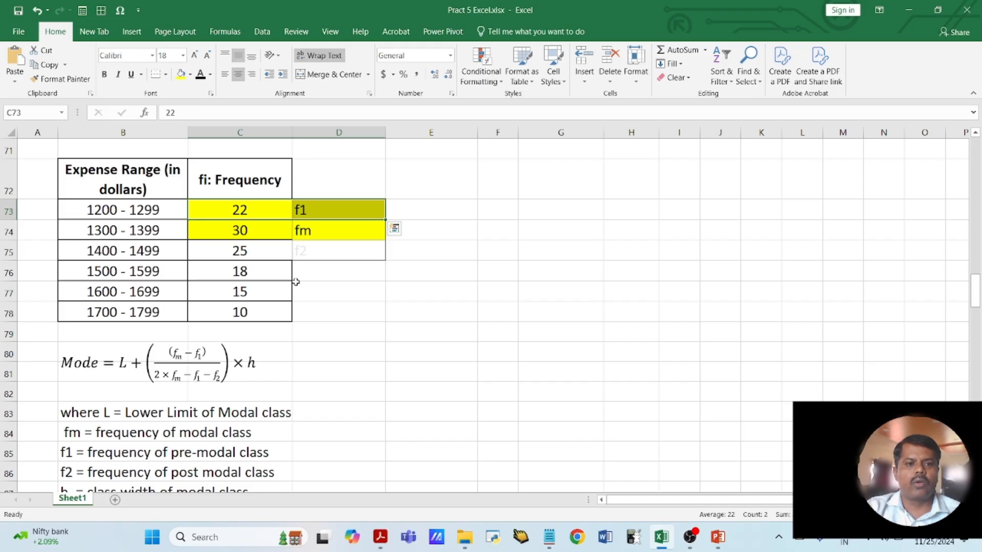
# - Highlight the post-modal class frequency and its f2 label in C75:D75 yellow with black text
pyautogui.moveTo(232, 252); pyautogui.dragTo(299, 250)
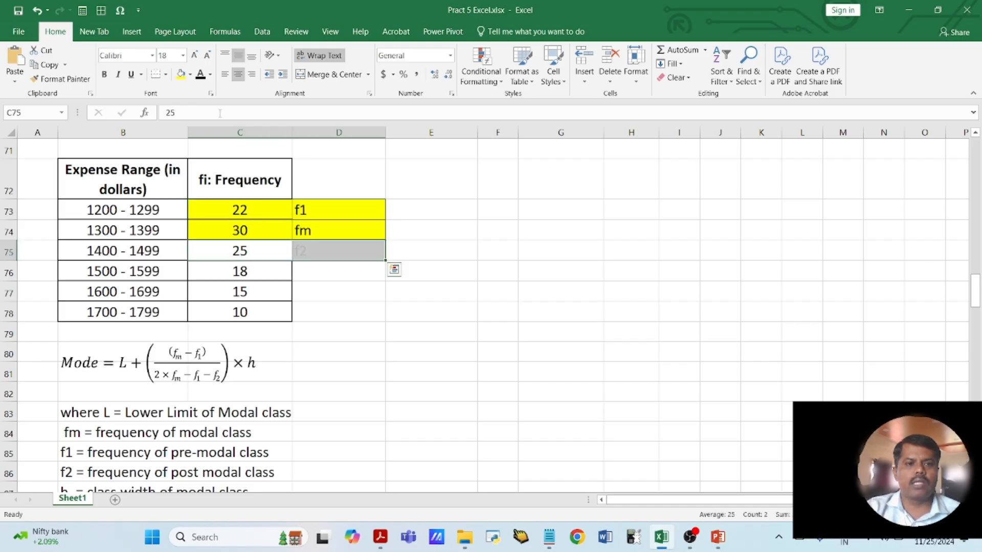
pyautogui.click(201, 76)
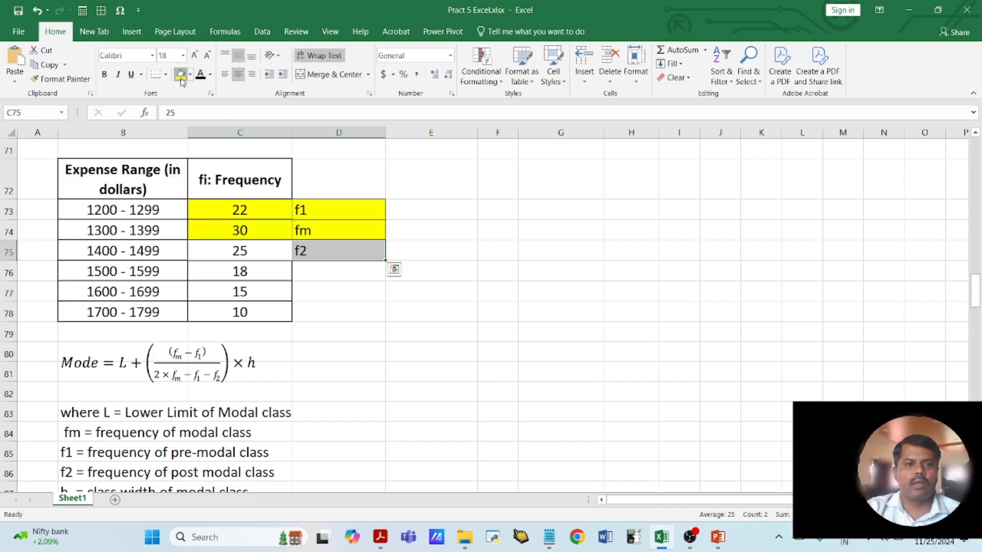
pyautogui.click(180, 74)
pyautogui.click(319, 328)
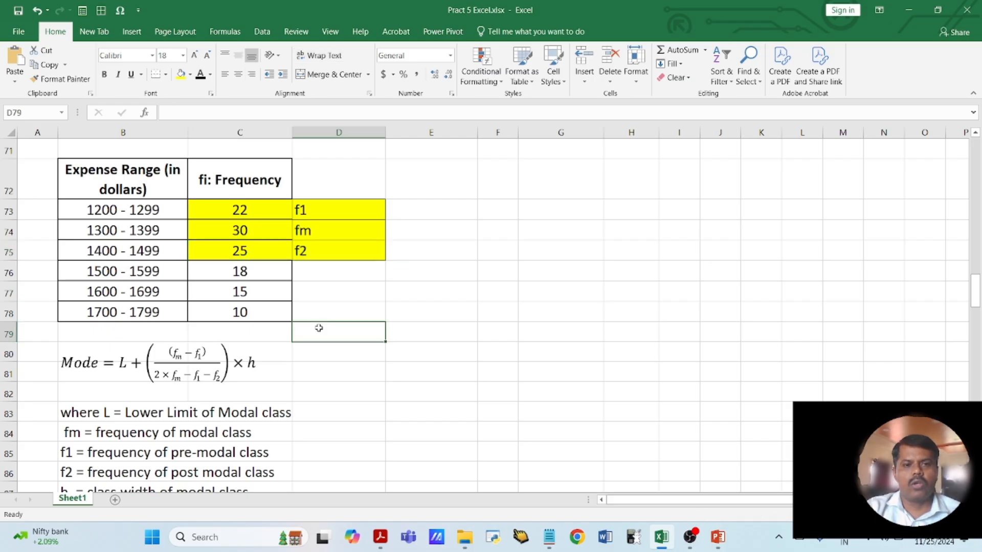
# - Highlight the modal class range 1300 - 1399 in B74 yellow
pyautogui.moveTo(243, 211); pyautogui.dragTo(299, 248)
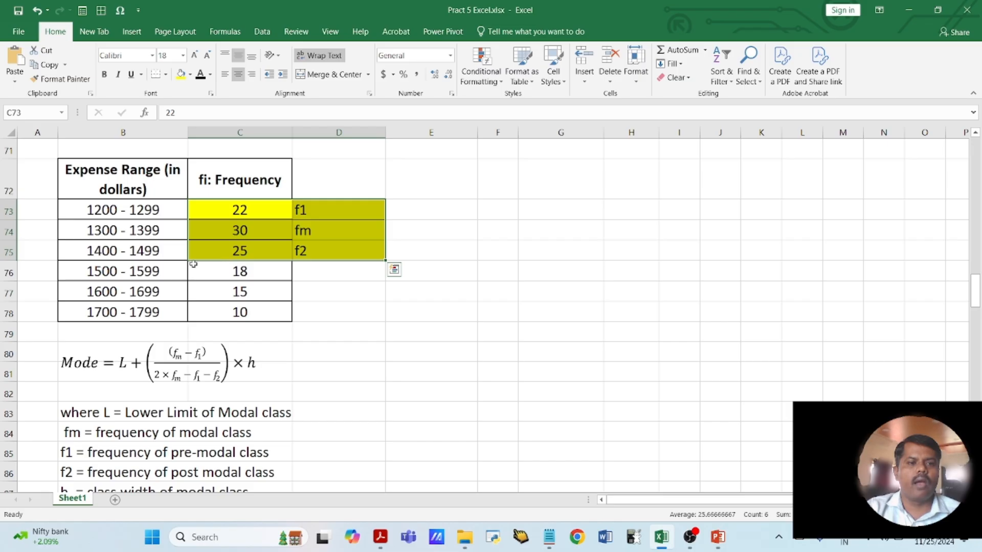
pyautogui.click(124, 237)
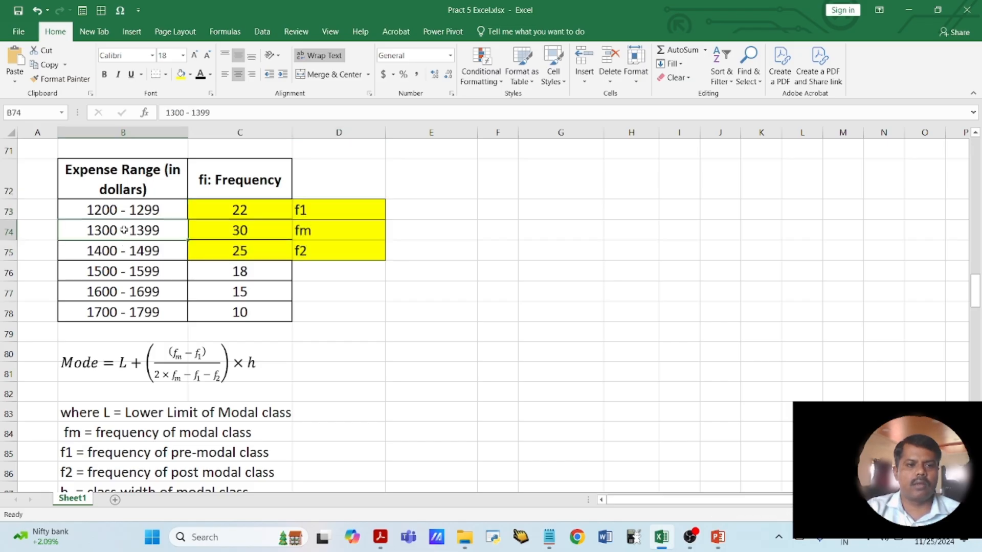
pyautogui.click(181, 74)
pyautogui.click(349, 336)
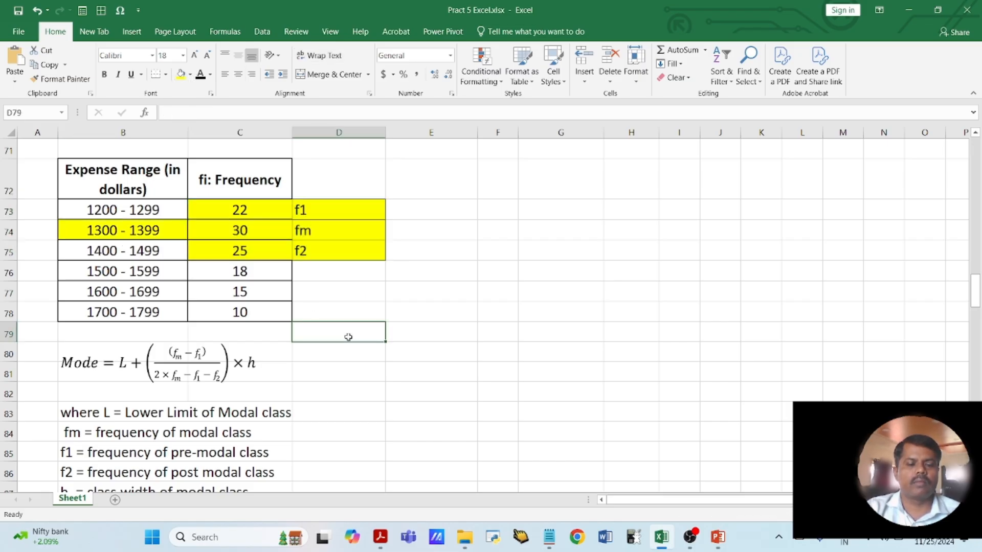
# - Fill in 1300-1399 as the class with the maximum frequency in the B91 statement
pyautogui.scroll(-1, 349, 337)
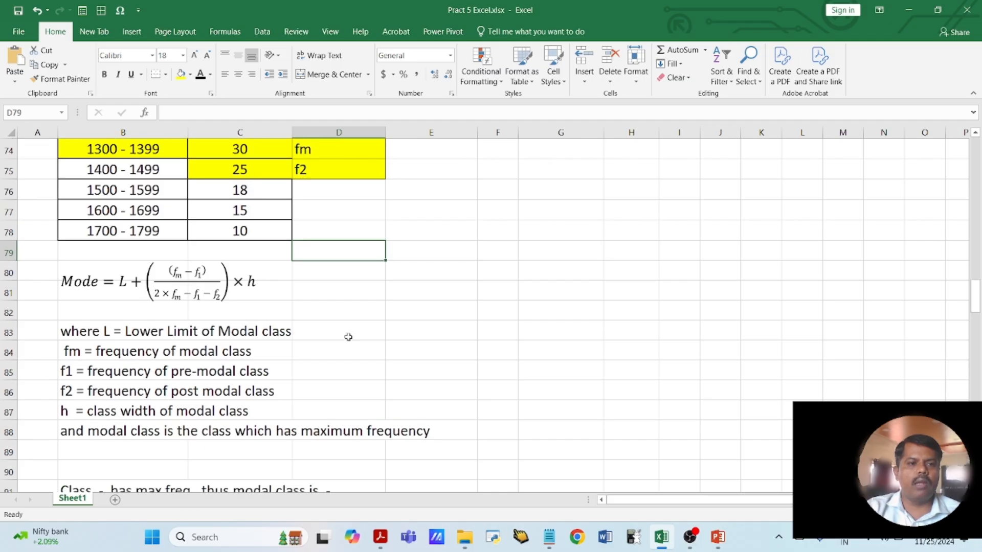
pyautogui.scroll(-1, 348, 336)
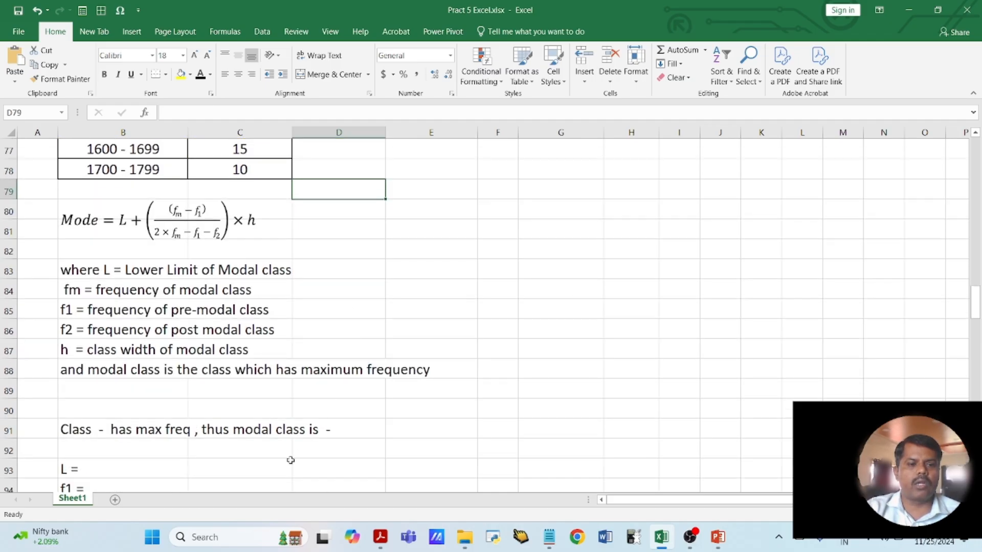
pyautogui.click(96, 434)
pyautogui.write('133')
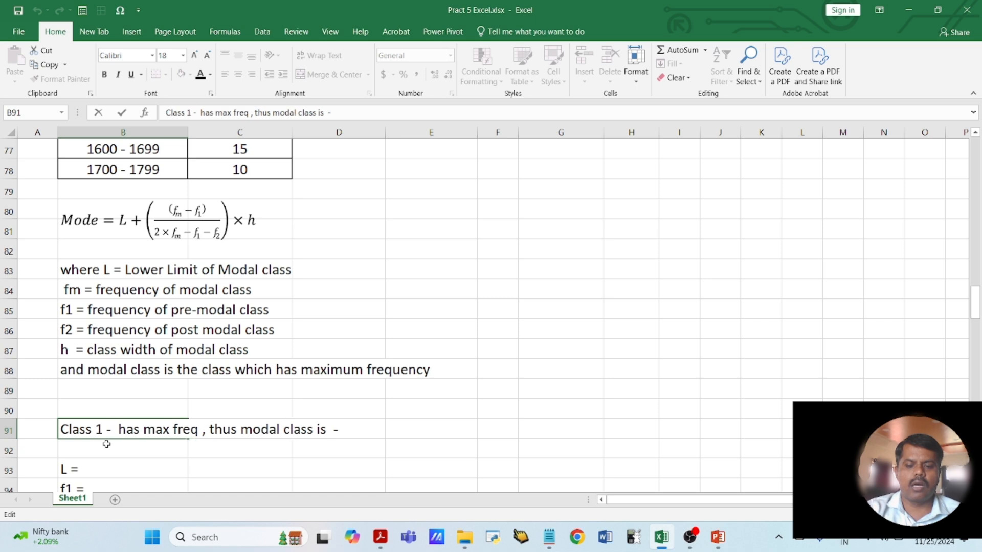
pyautogui.press('Delete')
pyautogui.write('00')
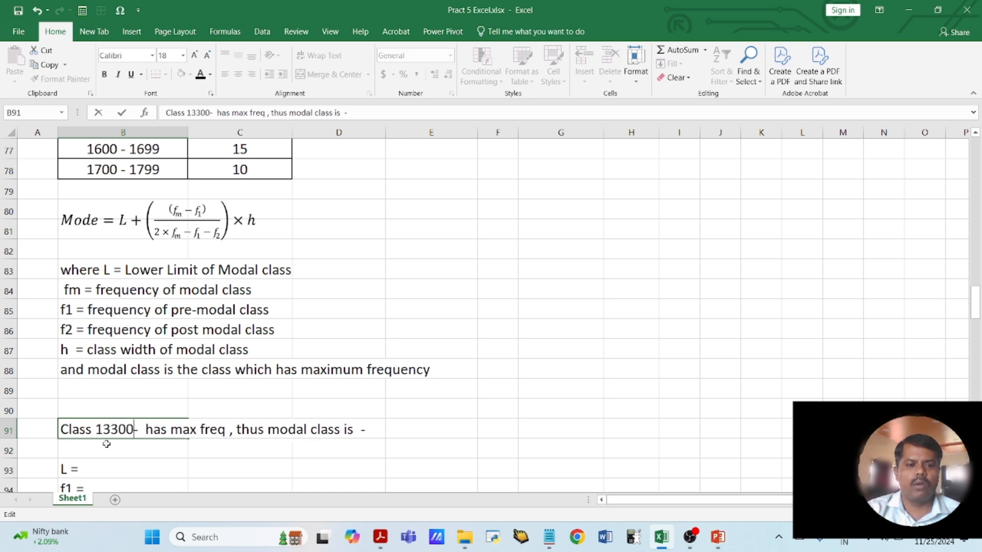
pyautogui.press('BackSpace')
pyautogui.press('BackSpace')
pyautogui.press('BackSpace')
pyautogui.write('00')
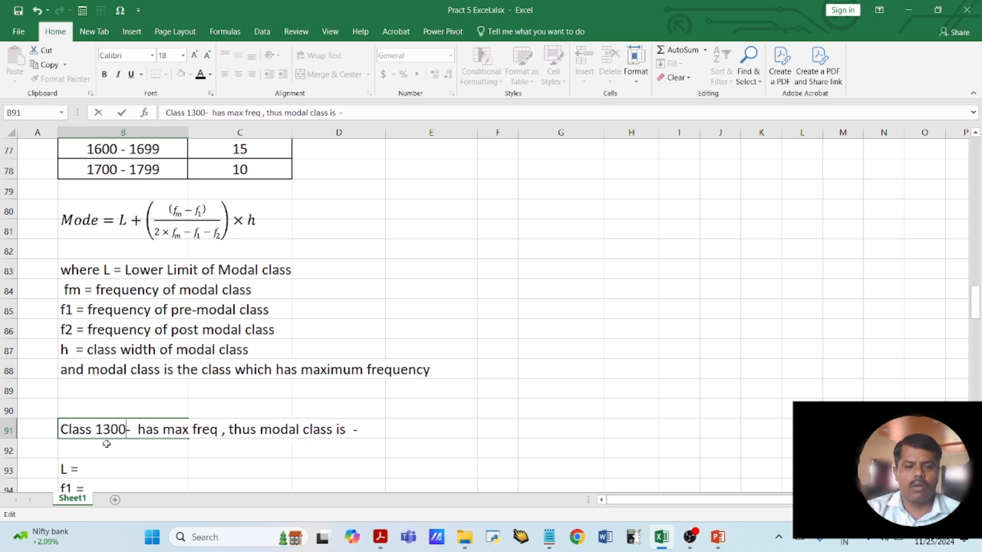
pyautogui.press('Right')
pyautogui.write('1399')
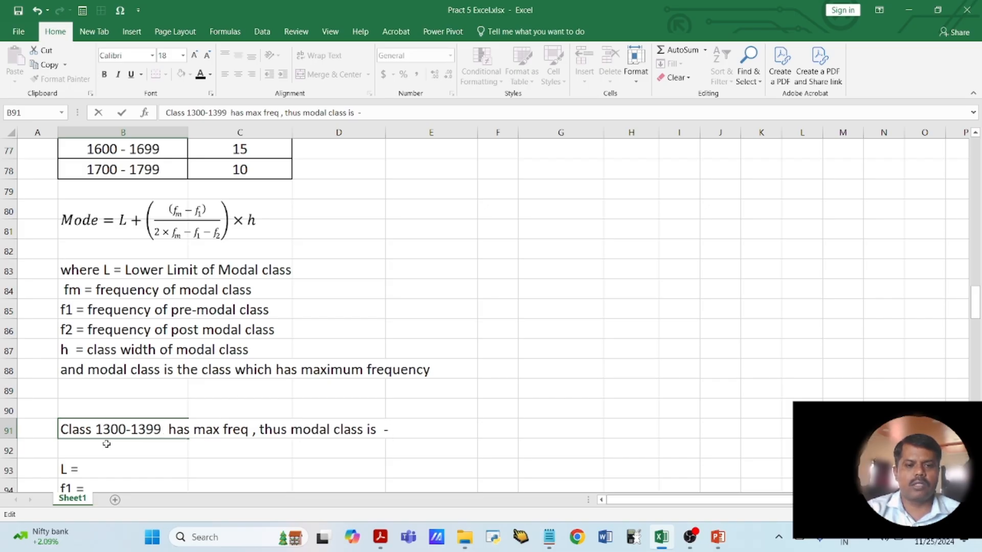
pyautogui.write(' 1300-13')
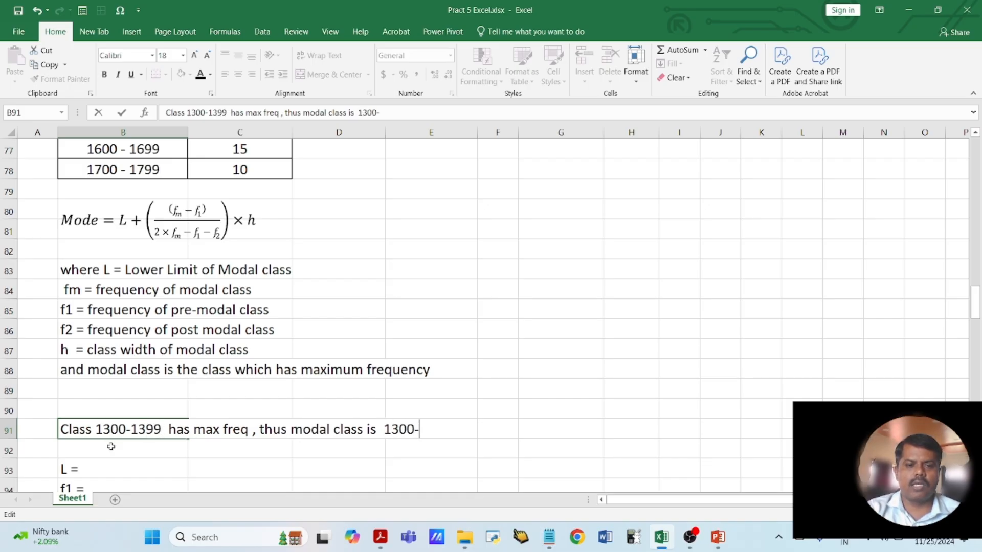
pyautogui.write('99')
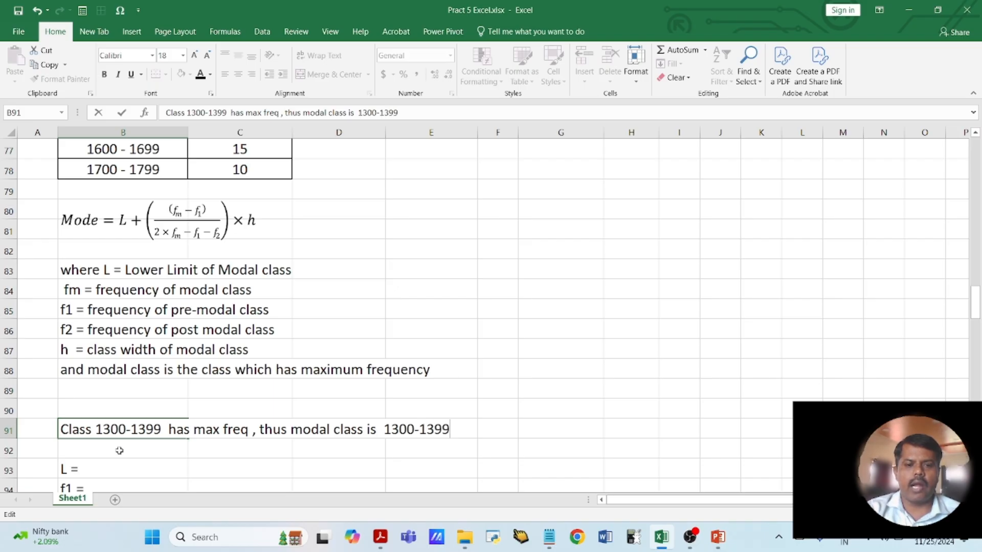
# - Complete the B91 statement by giving the modal class as 1300-1399
pyautogui.press('Return')
pyautogui.press('Return')
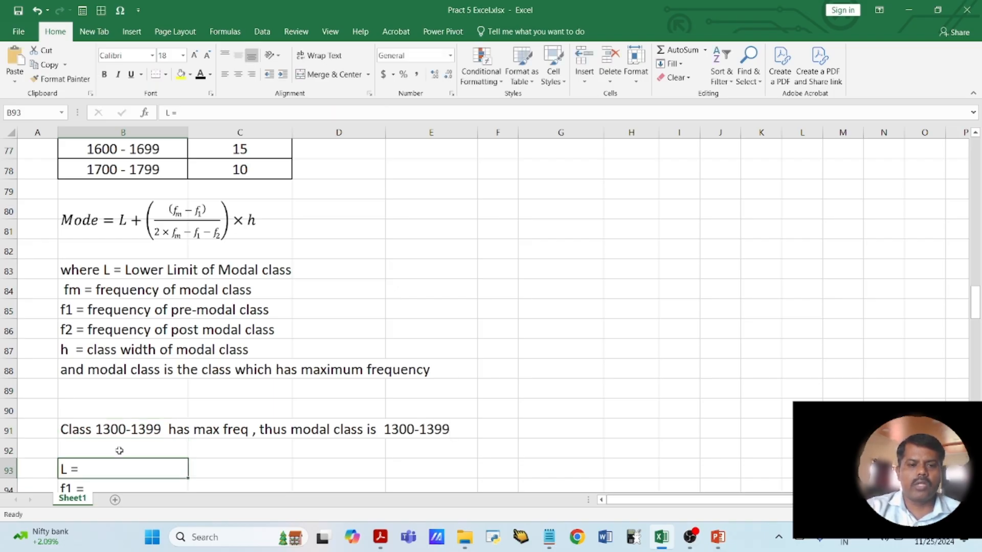
# - Enter the lower limit L as 1300 in C93 and the pre-modal frequency f1 as 22 in C94
pyautogui.scroll(-2, 119, 450)
pyautogui.click(202, 349)
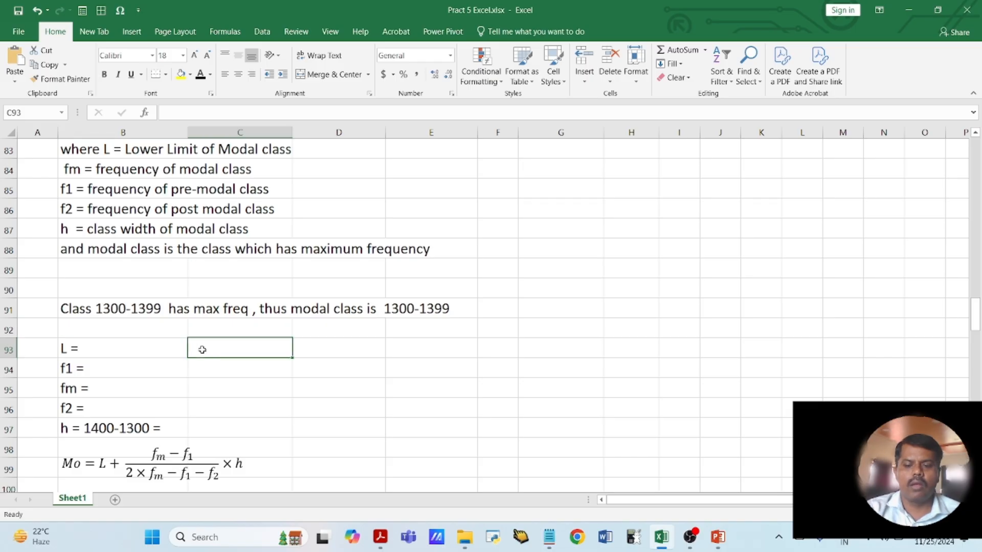
pyautogui.write('1300')
pyautogui.press('Return')
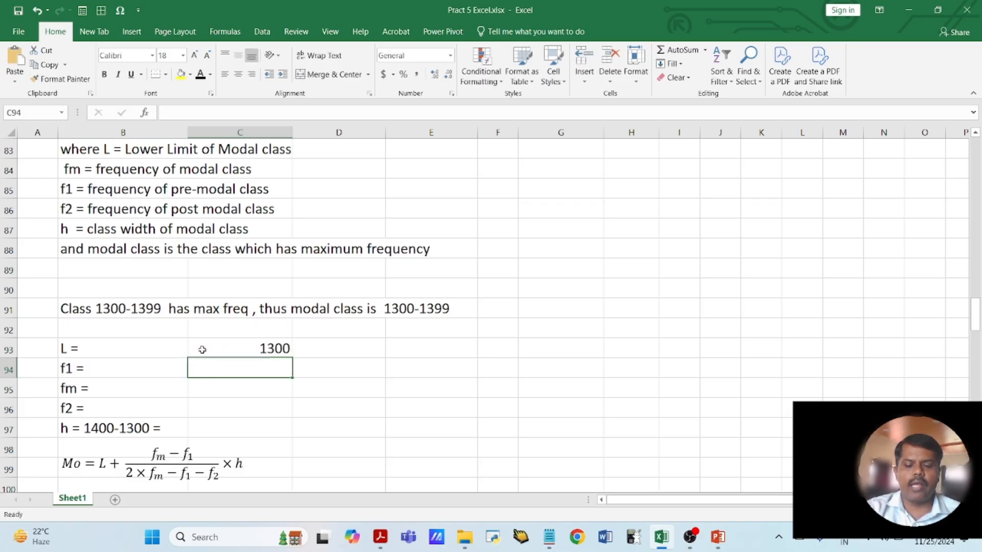
pyautogui.scroll(5, 202, 349)
pyautogui.scroll(-3, 202, 349)
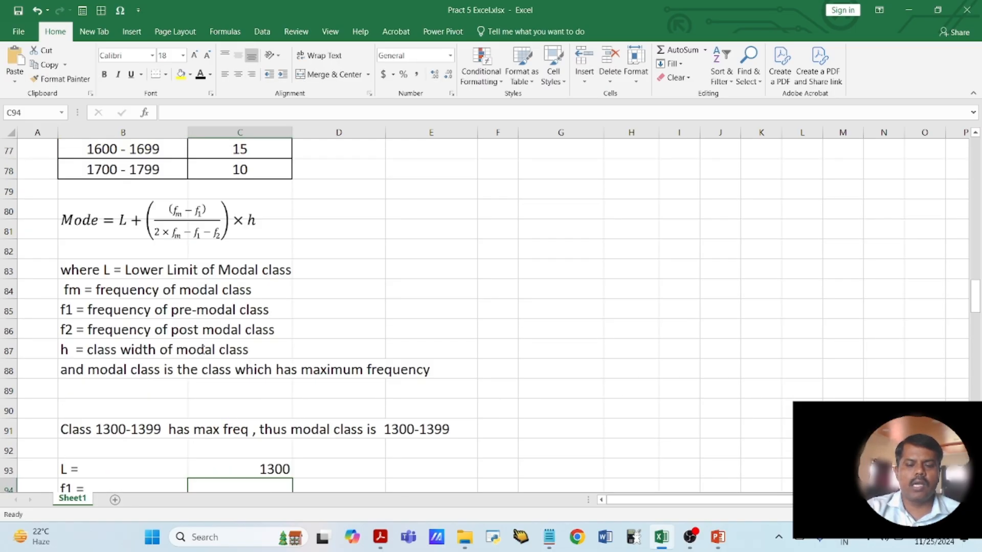
pyautogui.write('22')
pyautogui.press('Return')
# - Look up the modal class frequency in the table and enter fm as 30 in C95
pyautogui.scroll(3, 201, 350)
pyautogui.scroll(-6, 202, 349)
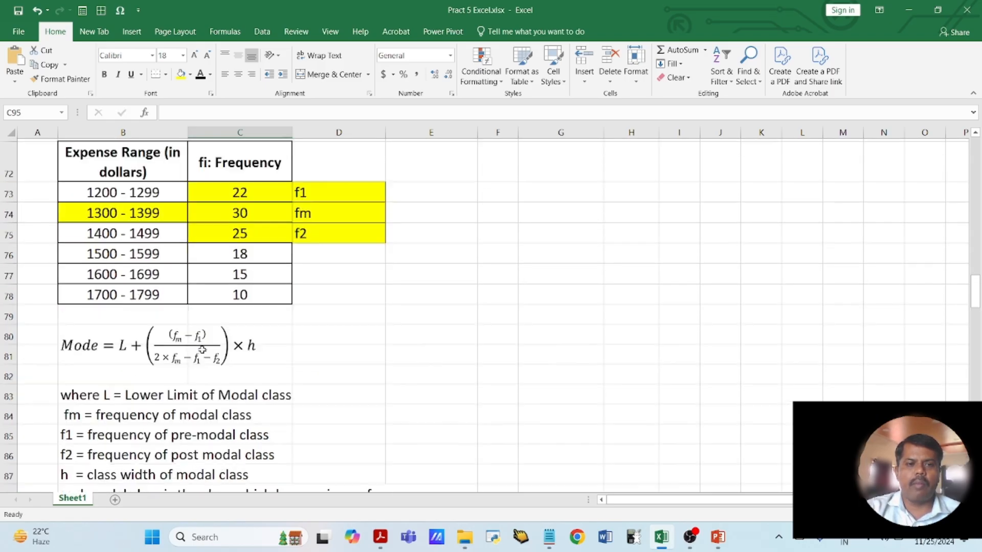
pyautogui.write('30')
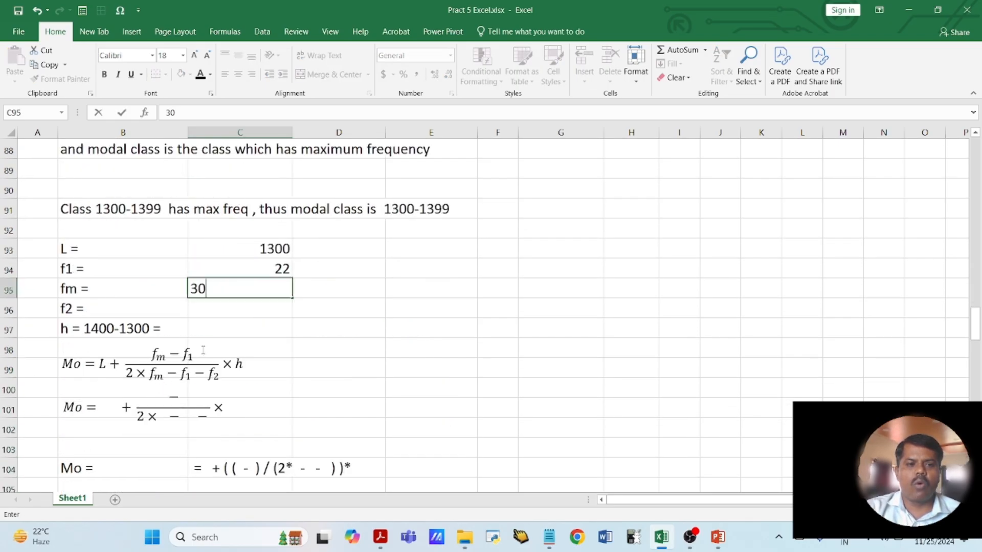
pyautogui.click(236, 301)
pyautogui.click(240, 307)
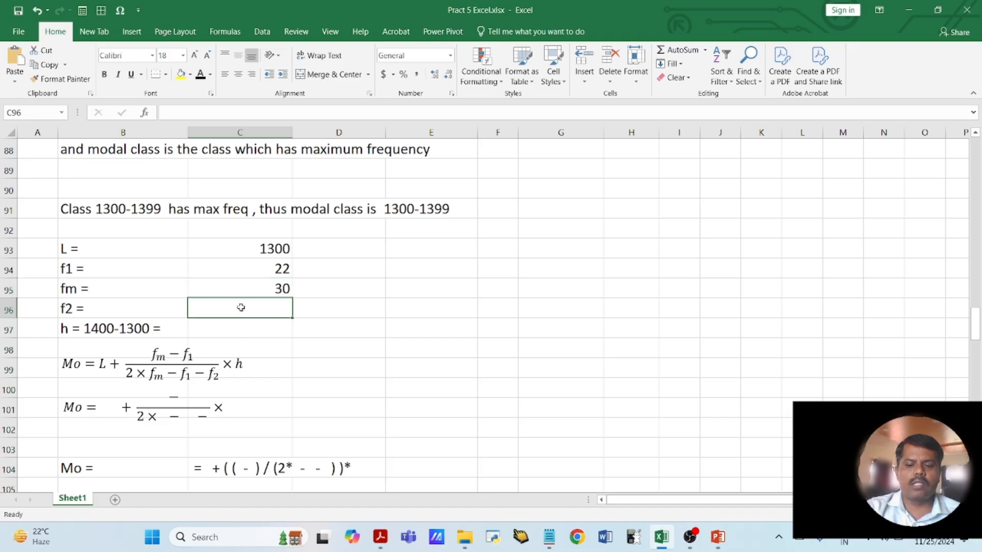
# - Enter the post-modal frequency f2 as 25 in C96 and the class width h as 100 in C97
pyautogui.scroll(6, 241, 308)
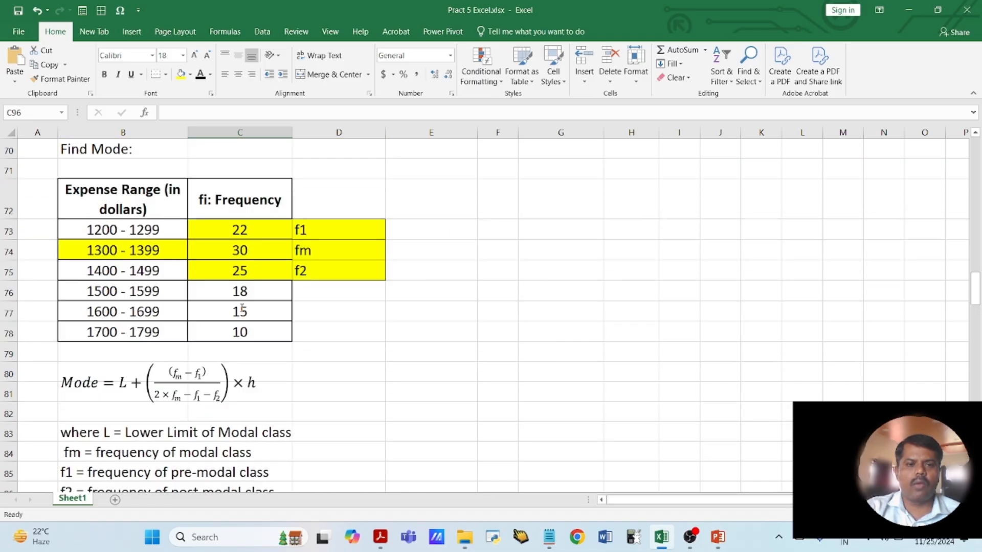
pyautogui.scroll(-3, 243, 308)
pyautogui.write('25')
pyautogui.press('Return')
pyautogui.scroll(-2, 242, 308)
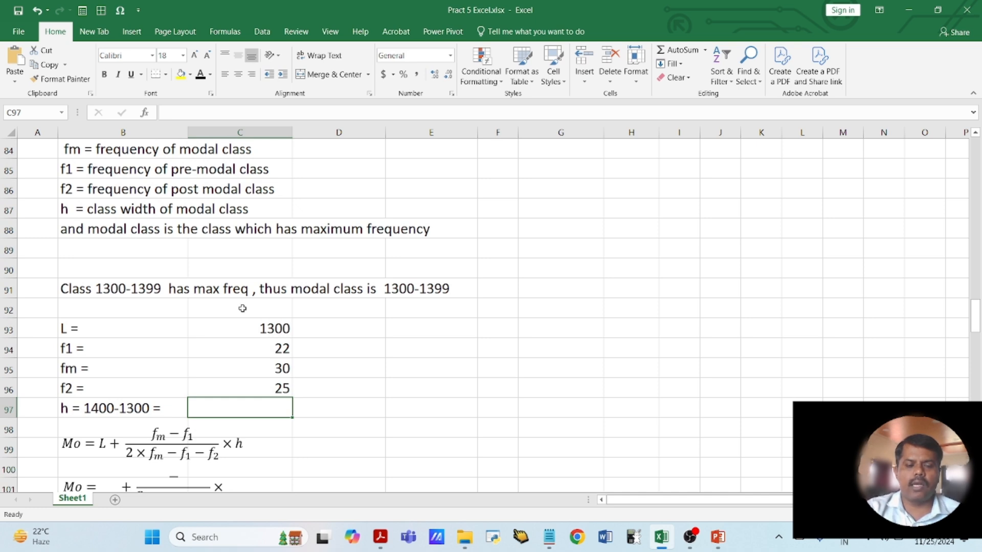
pyautogui.write('100')
pyautogui.press('Return')
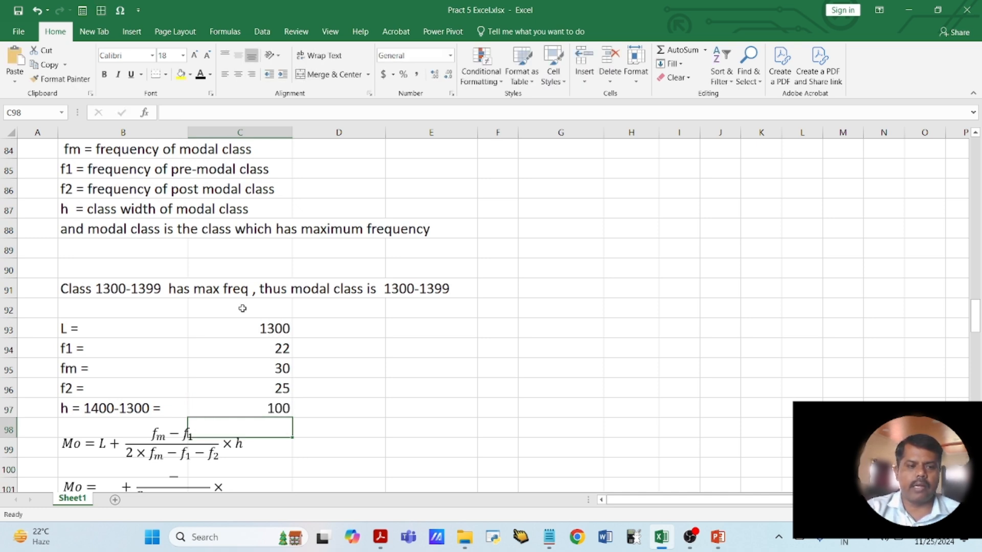
# - Substitute 1300 for L and 30 − 22 for the numerator in the blank Mo equation at row 101
pyautogui.scroll(-2, 242, 308)
pyautogui.click(104, 367)
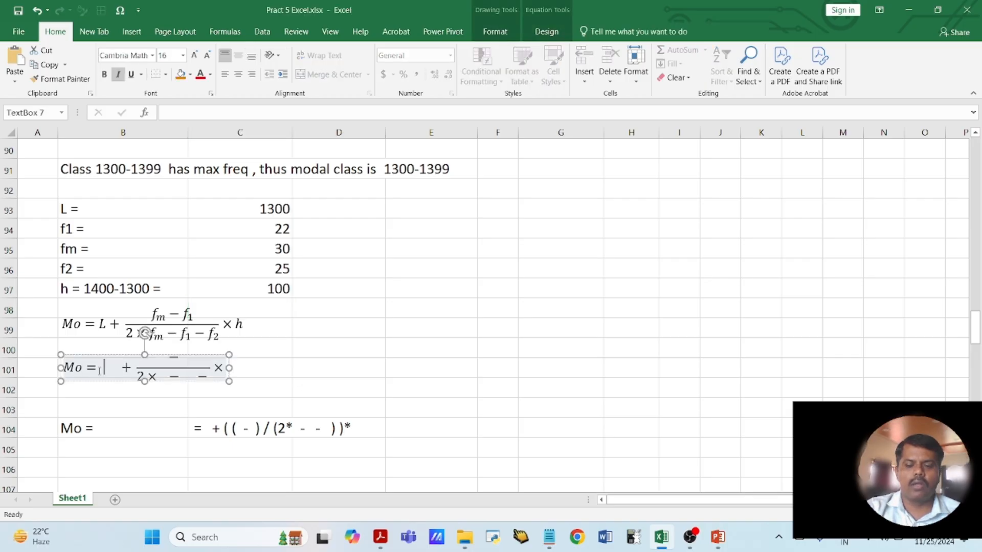
pyautogui.write('1300')
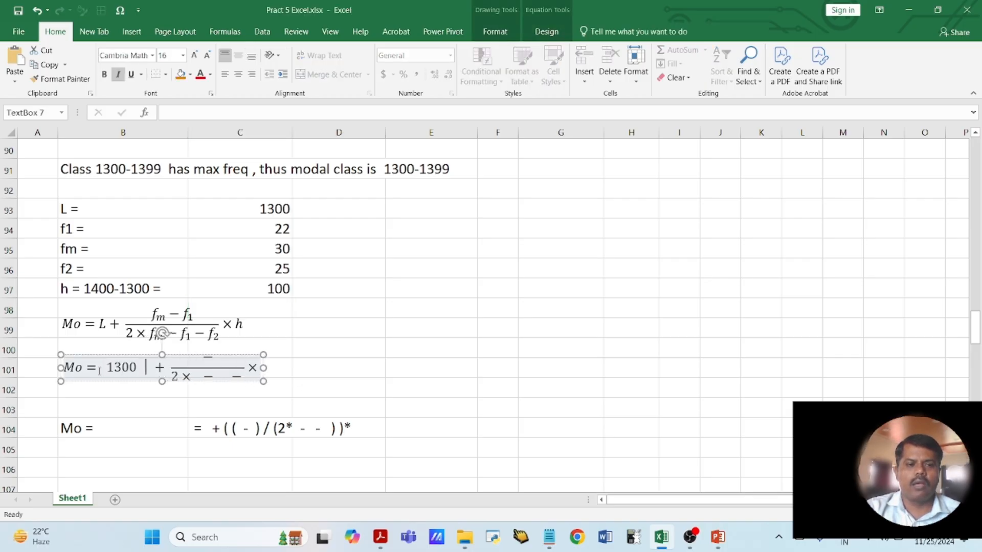
pyautogui.press('Right')
pyautogui.press('Right')
pyautogui.press('Right')
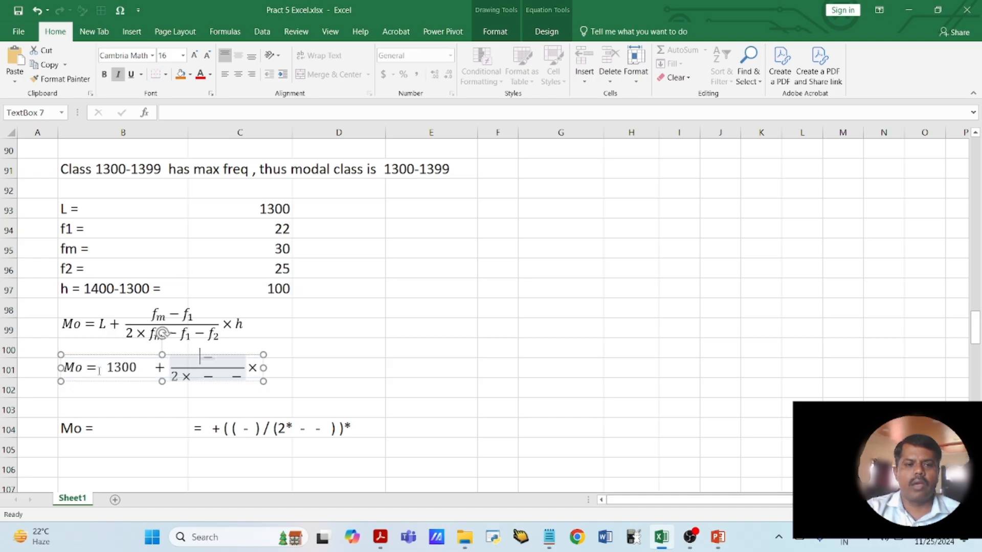
pyautogui.write('22')
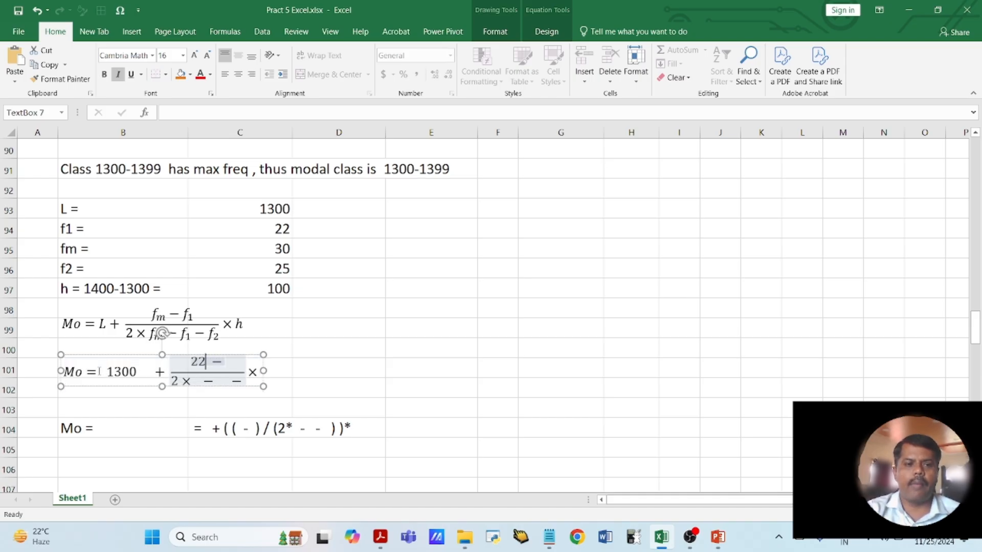
pyautogui.press('BackSpace')
pyautogui.press('BackSpace')
pyautogui.write('30')
pyautogui.press('Right')
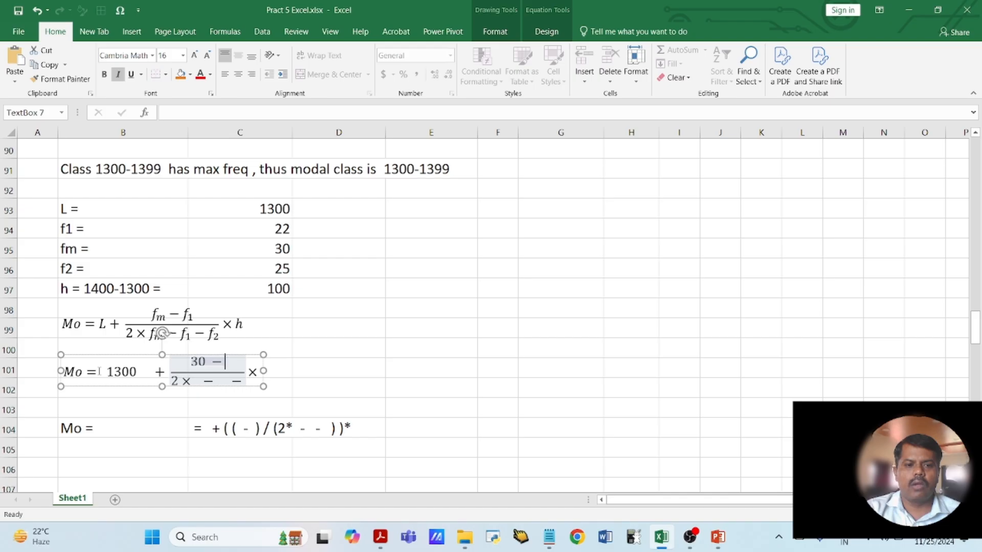
pyautogui.write('22')
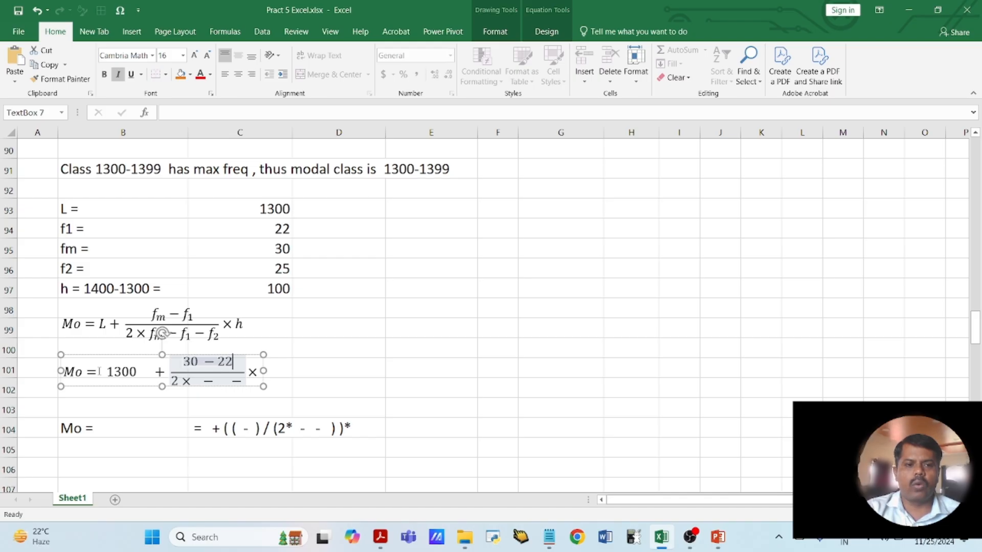
# - Fill in the denominator of the Mo equation's fraction as 2 × 30 − 22 − 25
pyautogui.press('Down')
pyautogui.press('Left')
pyautogui.press('Left')
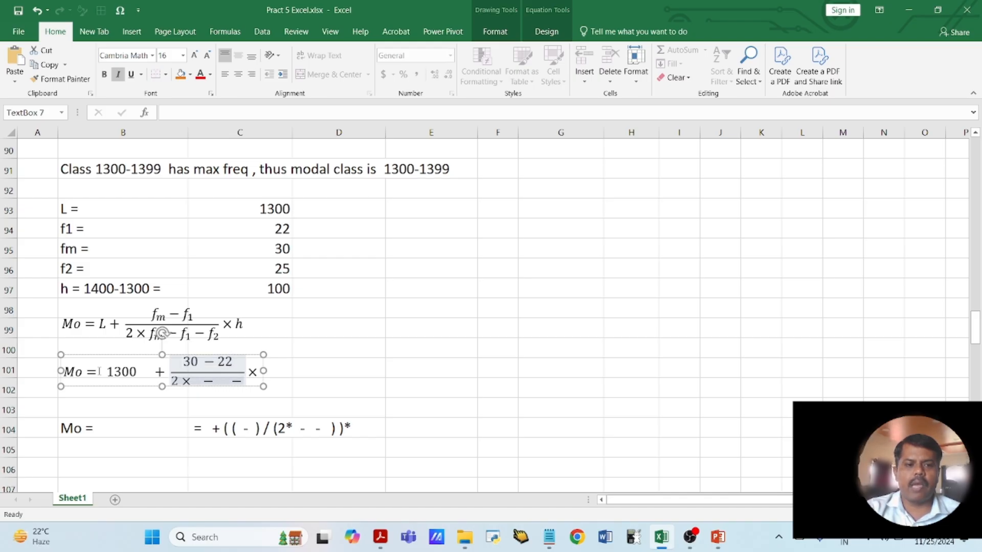
pyautogui.write('30')
pyautogui.press('Right')
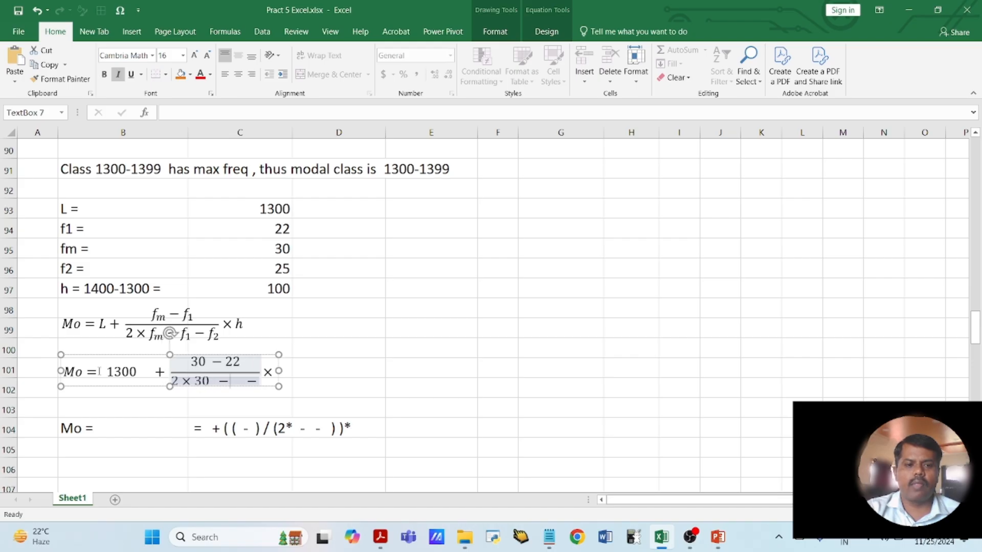
pyautogui.write('22')
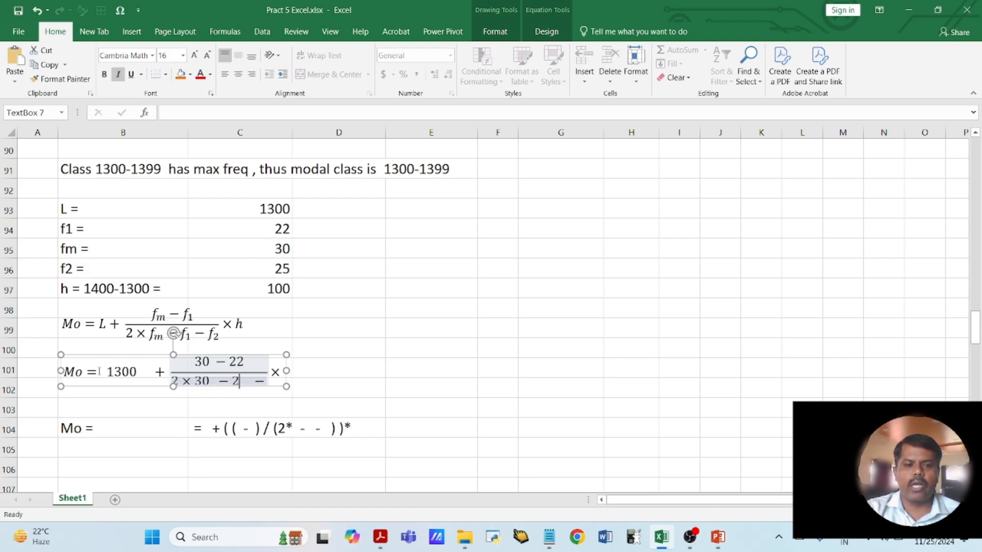
pyautogui.press('Right')
pyautogui.write('25')
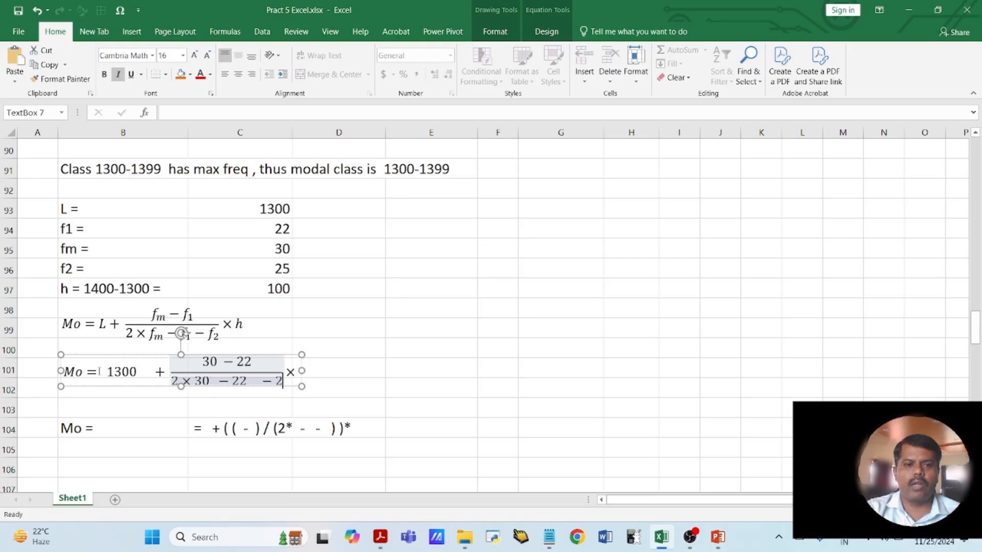
pyautogui.press('Right')
pyautogui.press('Right')
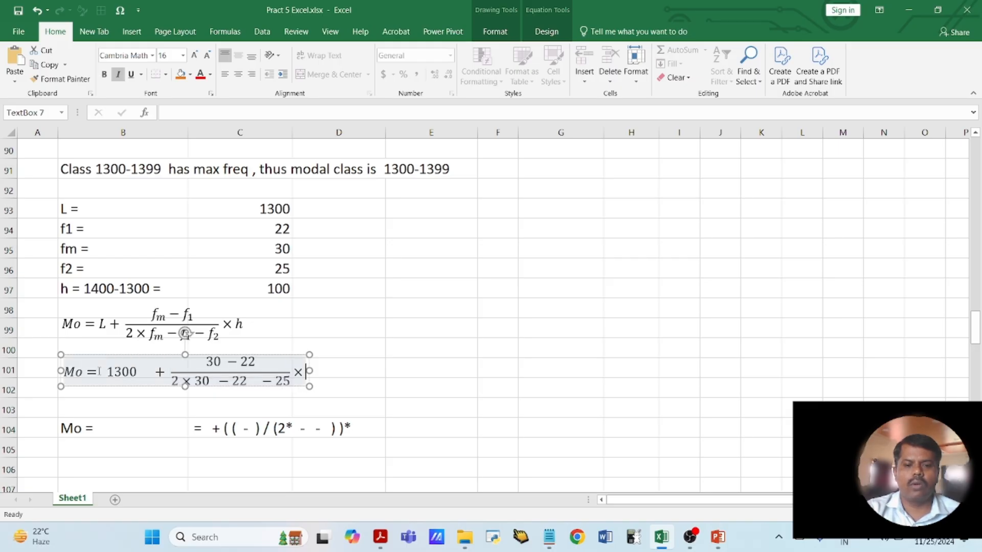
# - Complete the Mo equation at row 101 with 100 as the multiplier and clear the blank formula template from C104
pyautogui.write('100')
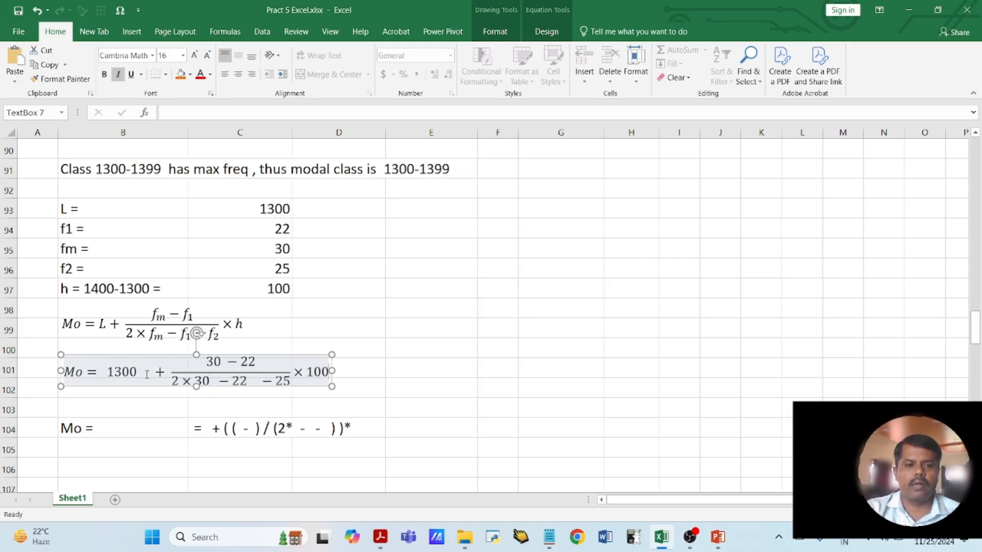
pyautogui.click(359, 383)
pyautogui.click(96, 428)
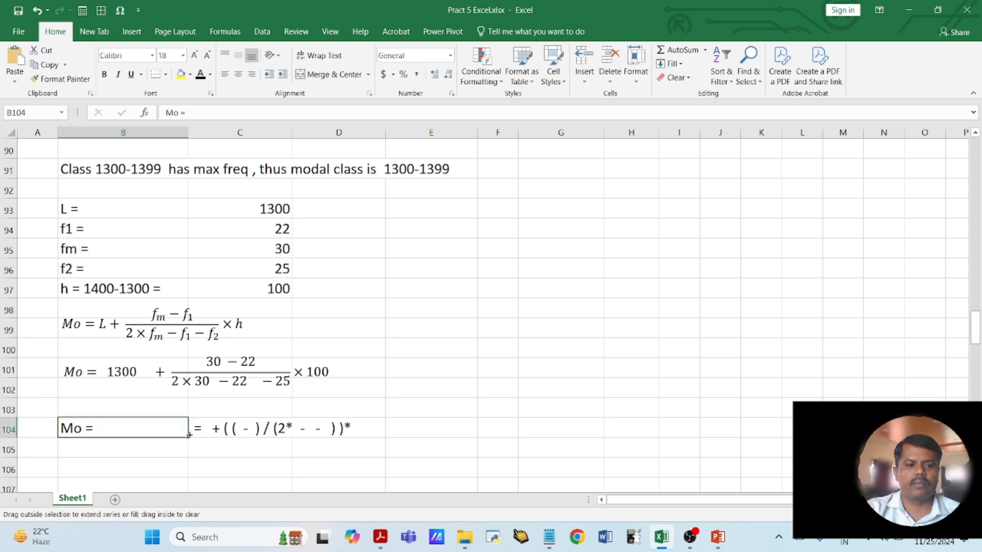
pyautogui.click(203, 430)
pyautogui.press('Delete')
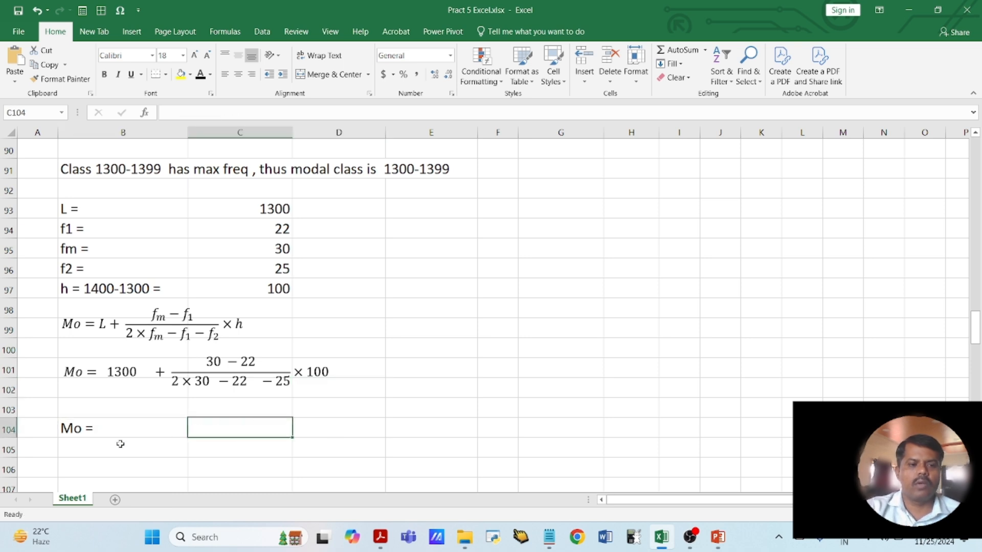
# - Extend the Mo line in B104 to read "Mo = 1300 + ( 8 ) / ( 60 - 47 ) * 100"
pyautogui.click(105, 430)
pyautogui.doubleClick(105, 429)
pyautogui.write('13')
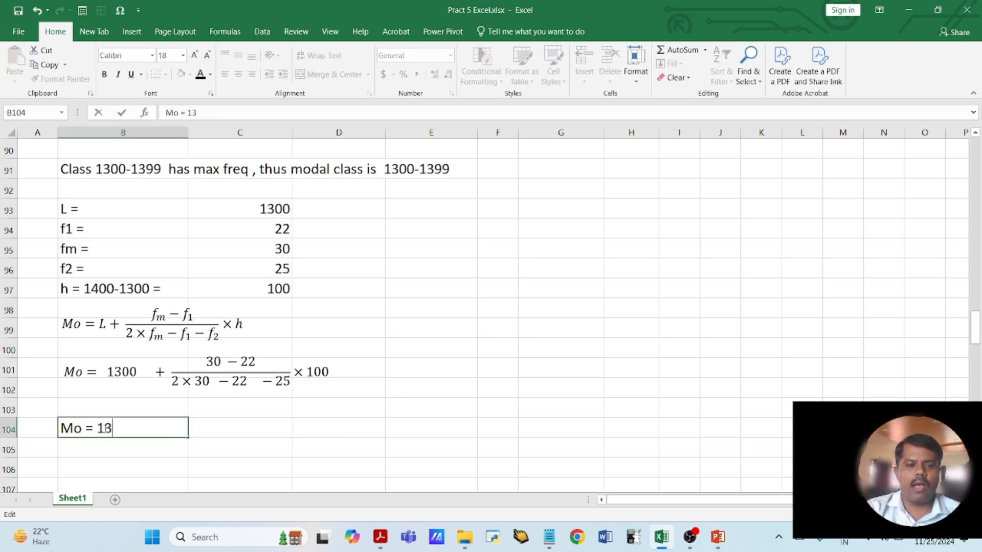
pyautogui.write('00 + ( ')
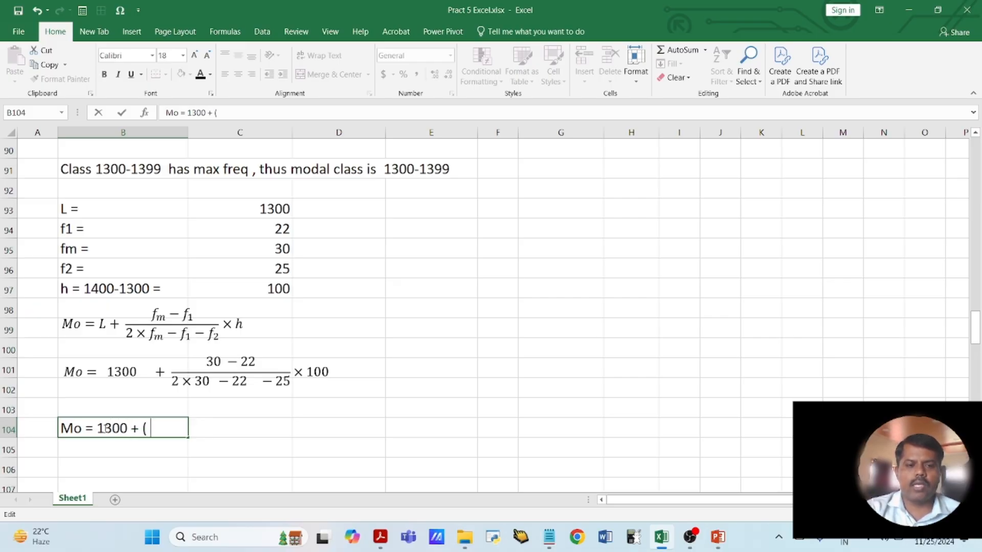
pyautogui.write('8 ) ')
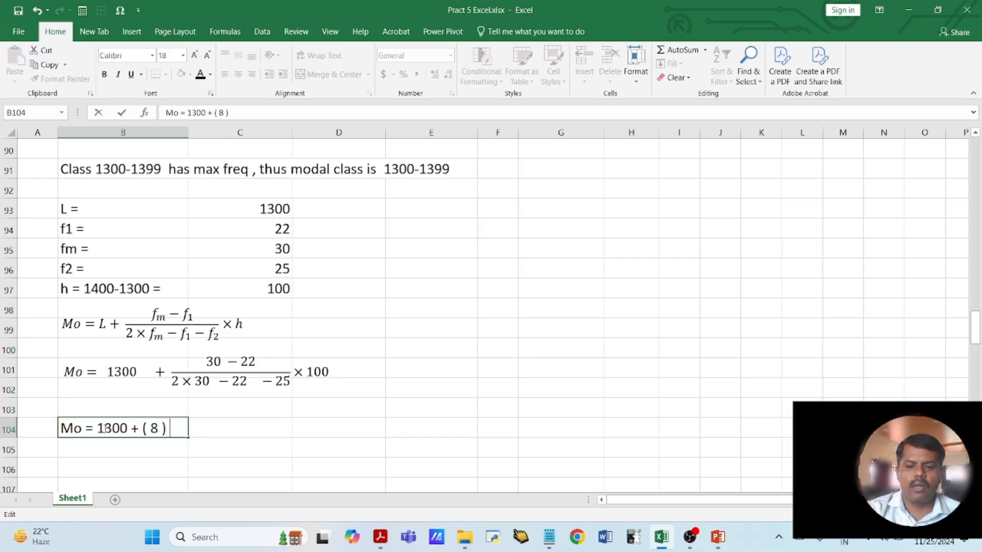
pyautogui.write('/ (')
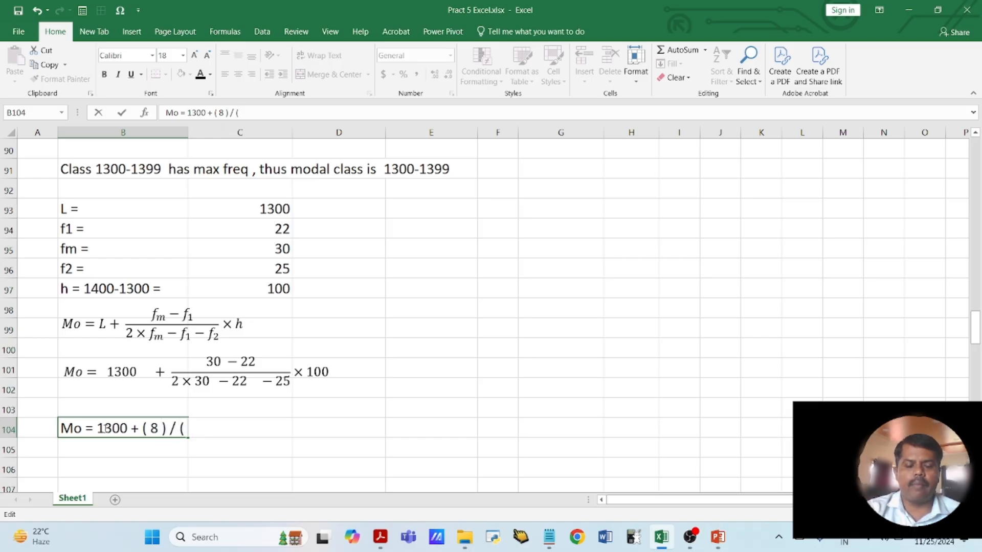
pyautogui.write(' 60 -')
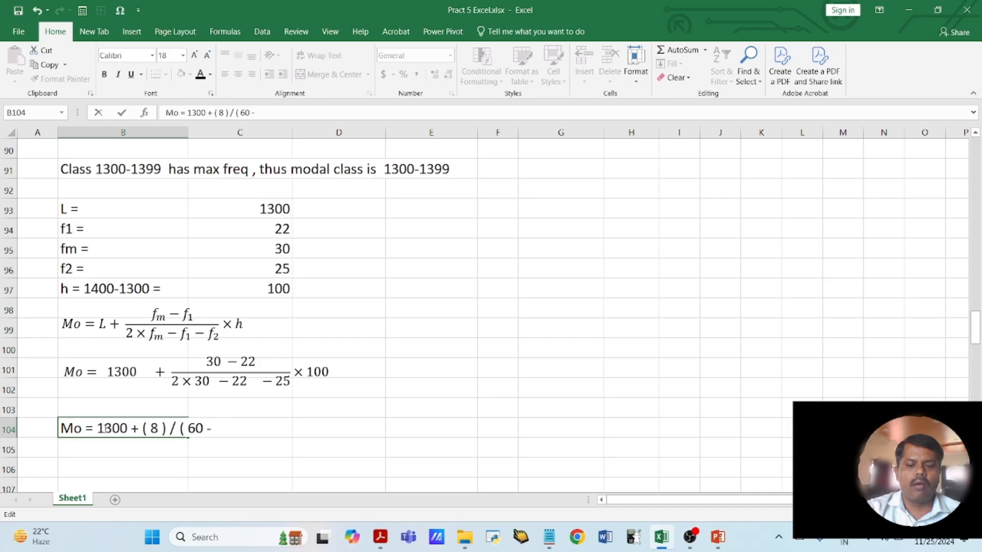
pyautogui.write('4')
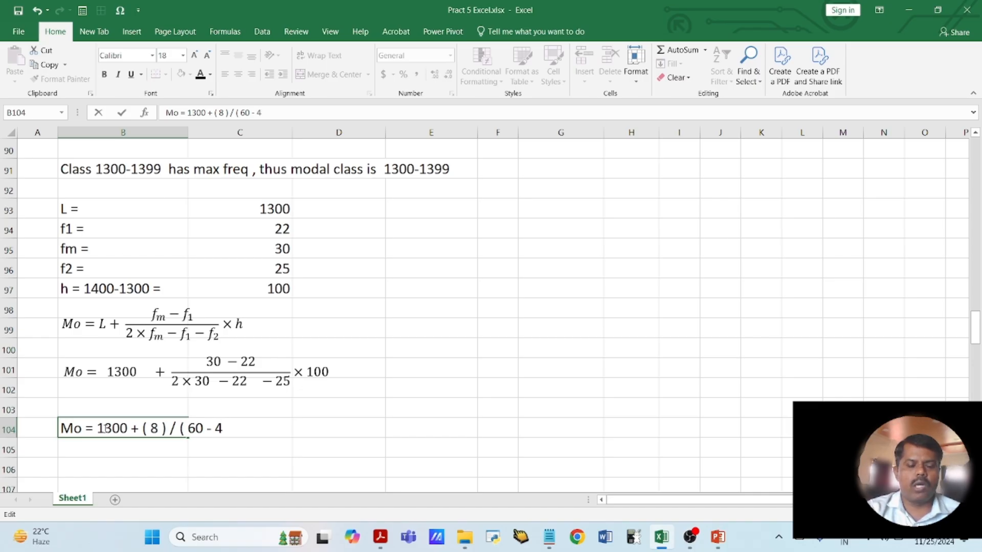
pyautogui.write('7 )')
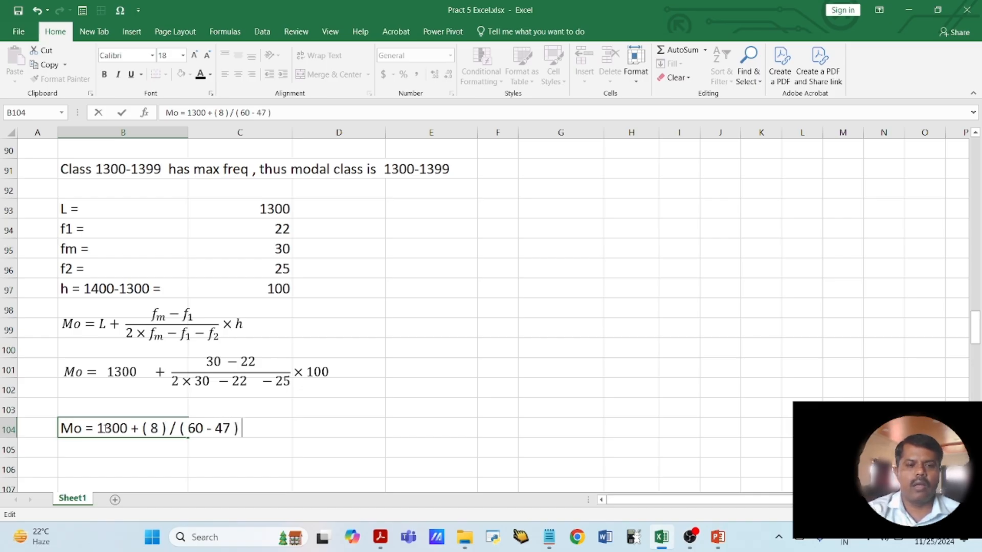
pyautogui.write(' * 100')
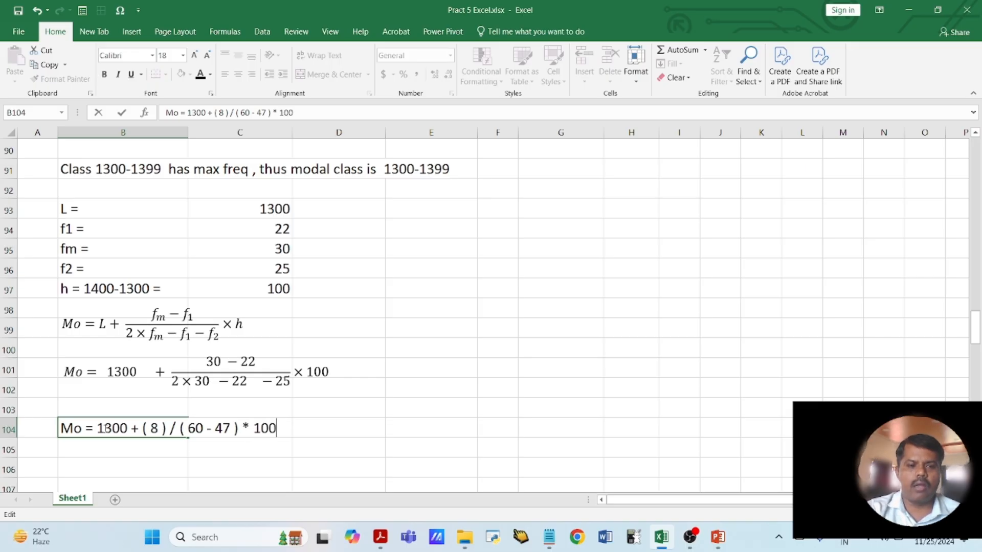
pyautogui.press('Return')
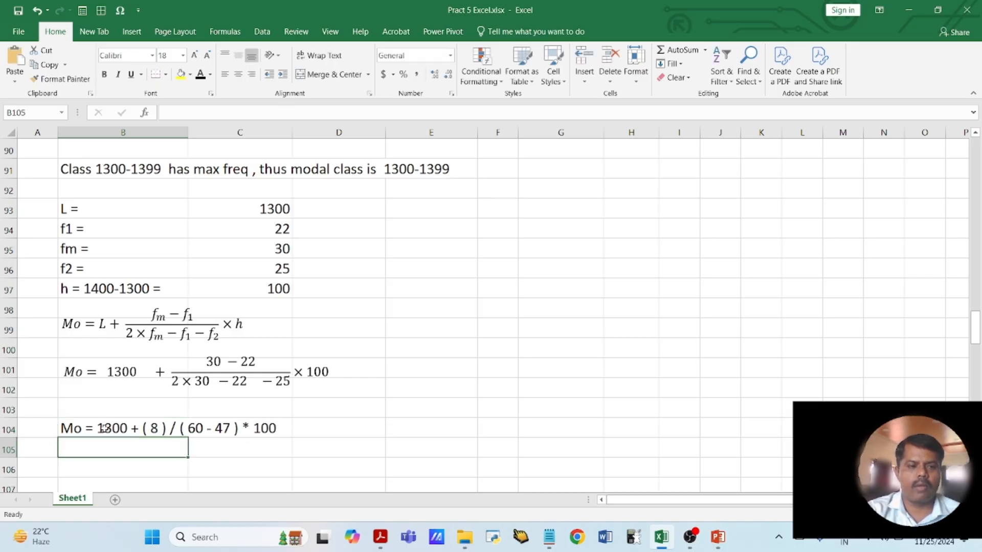
# - Enter the simplified line "Mo = 1300 + ( 8 ) / ( 13 ) * 100" in B105
pyautogui.write('M')
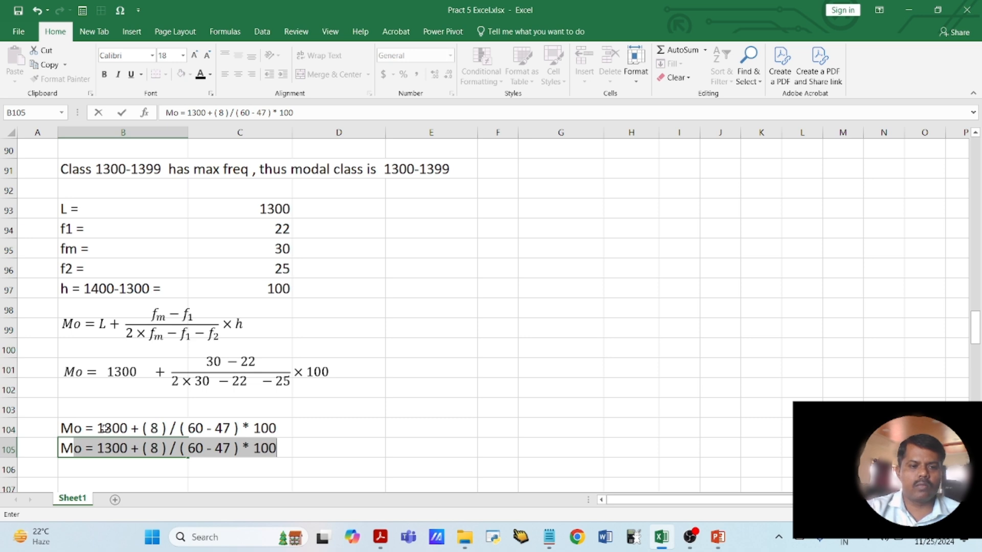
pyautogui.click(139, 448)
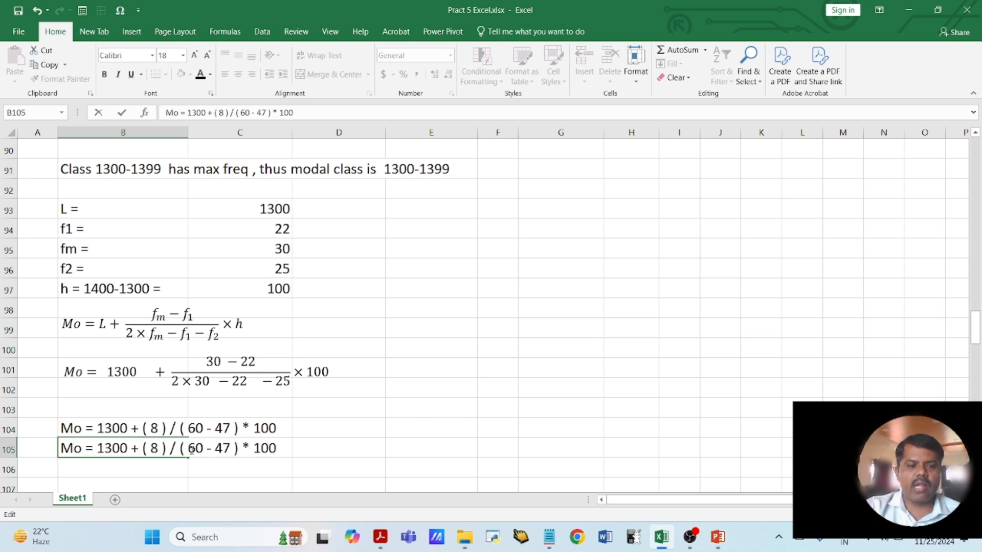
pyautogui.moveTo(191, 450); pyautogui.dragTo(232, 450)
pyautogui.write('13')
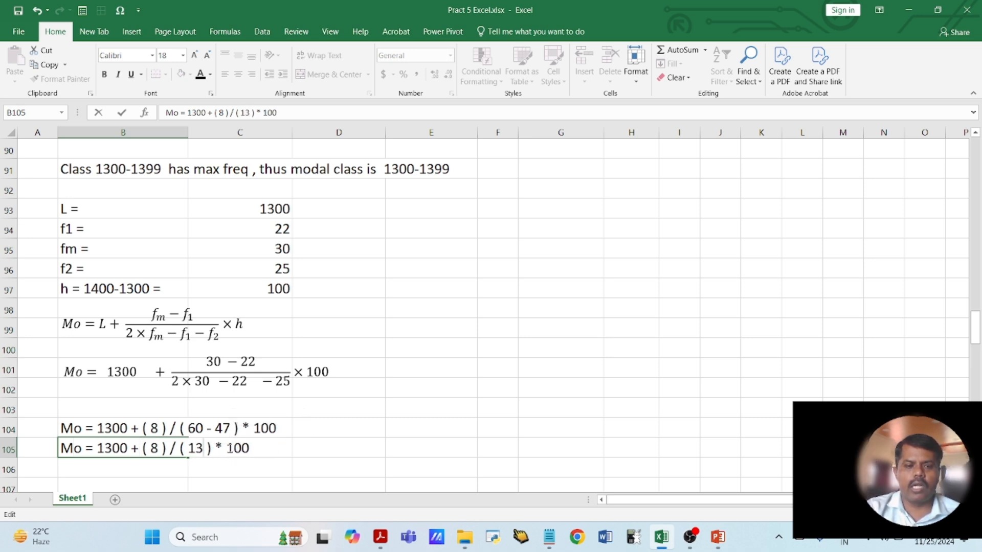
pyautogui.scroll(-1, 229, 448)
pyautogui.click(154, 403)
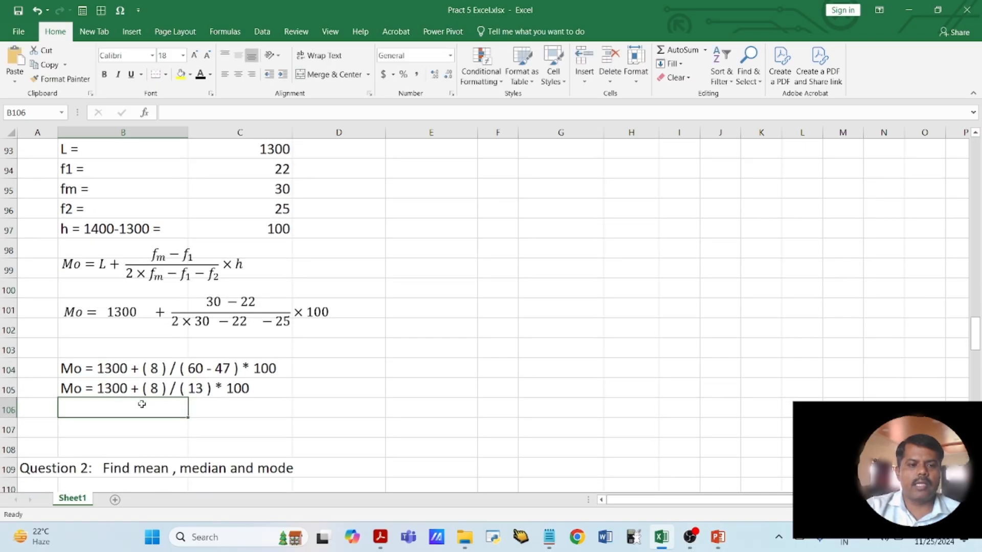
# - Copy the simplified Mo line from B105 into B106
pyautogui.click(94, 384)
pyautogui.hotkey('ctrl', 'c')
pyautogui.click(93, 408)
pyautogui.hotkey('ctrl', 'v')
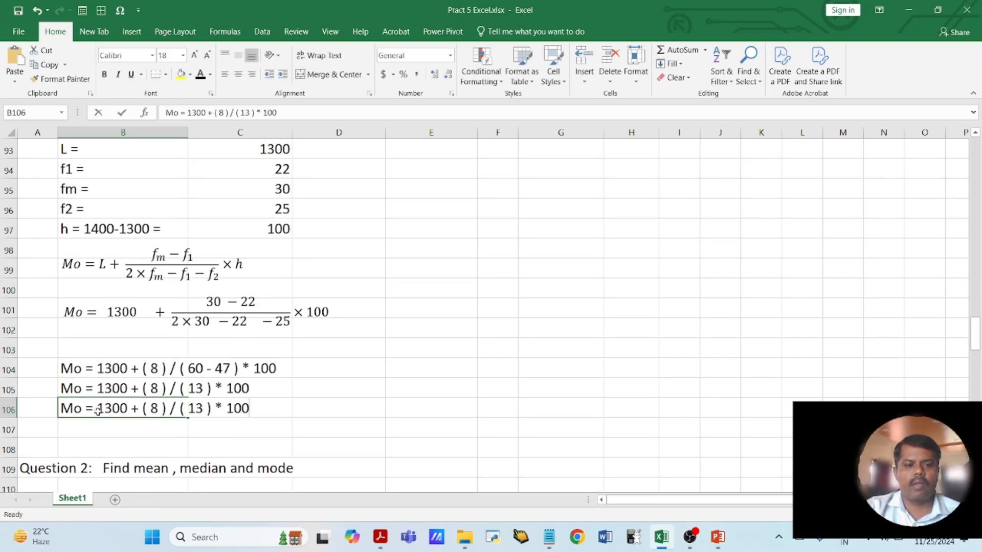
pyautogui.doubleClick(98, 409)
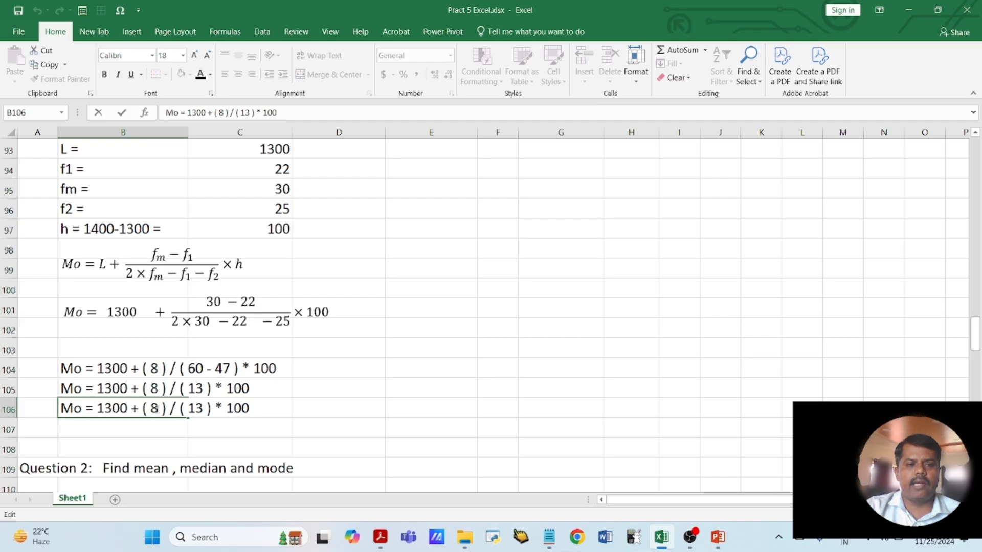
pyautogui.click(341, 408)
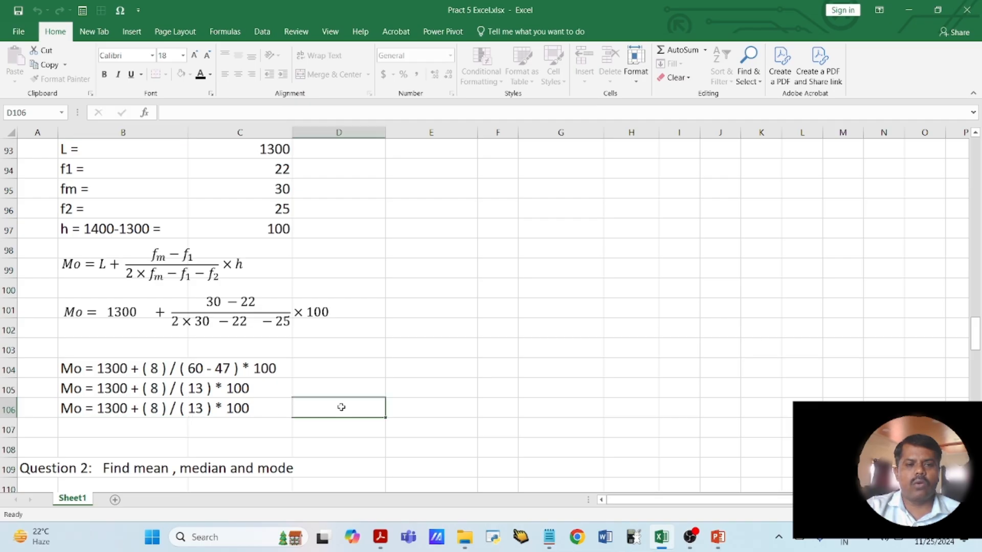
# - Calculate the fraction term in the spare cell E106 with the formula =8/13*100
pyautogui.click(409, 407)
pyautogui.write('=8/13')
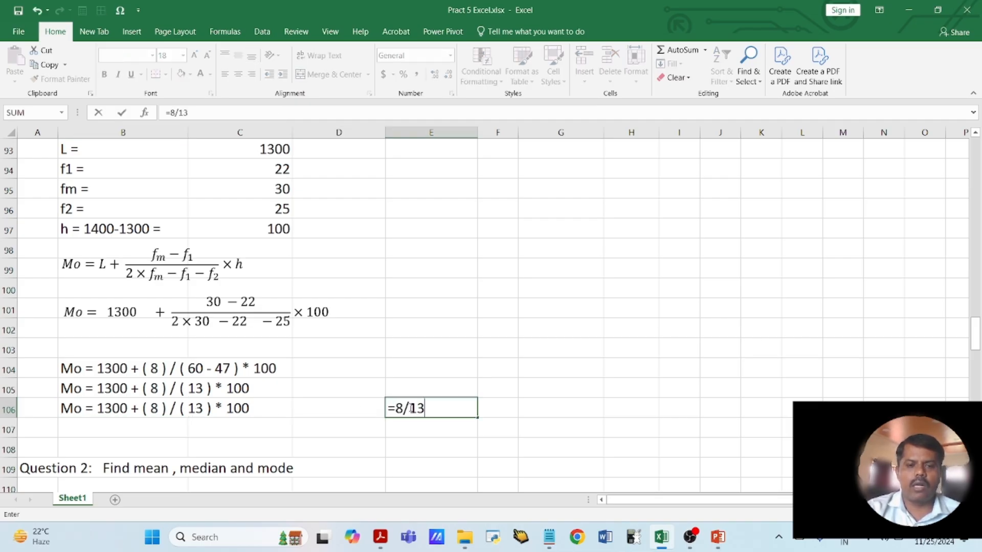
pyautogui.write('*100')
pyautogui.press('Return')
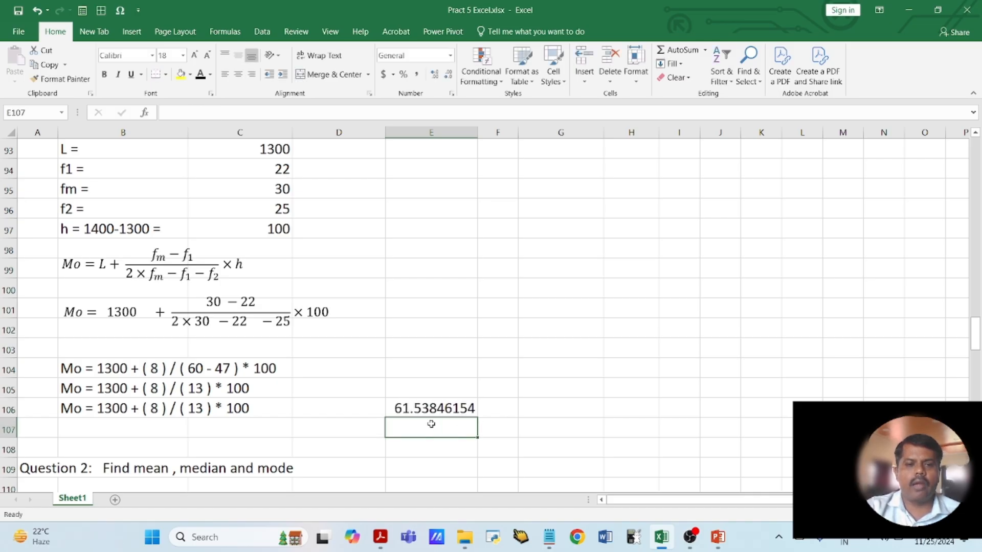
# - Replace the fraction term in B106 with 61.54 so the line reads "Mo = 1300 + 61.54"
pyautogui.click(61, 409)
pyautogui.doubleClick(85, 409)
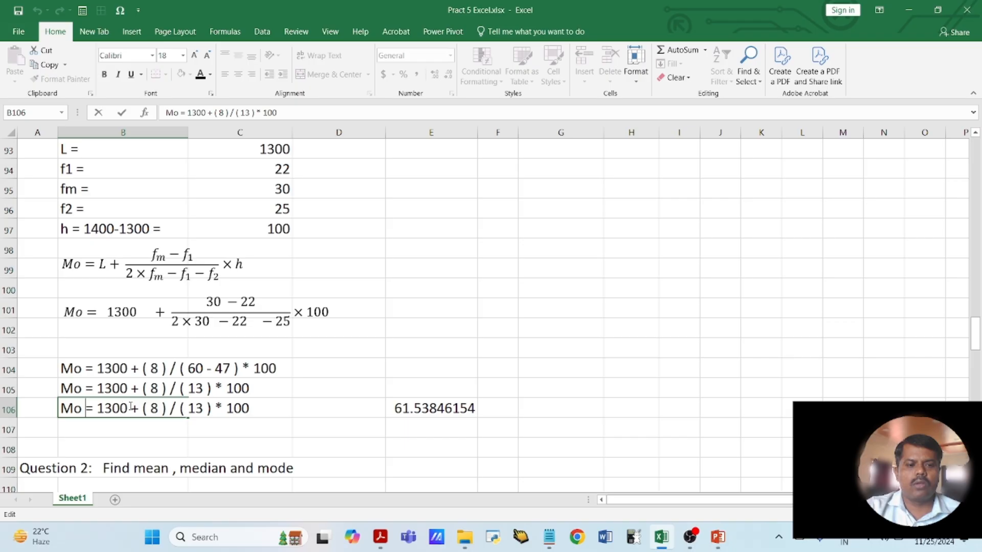
pyautogui.moveTo(139, 409); pyautogui.dragTo(253, 409)
pyautogui.write('61.')
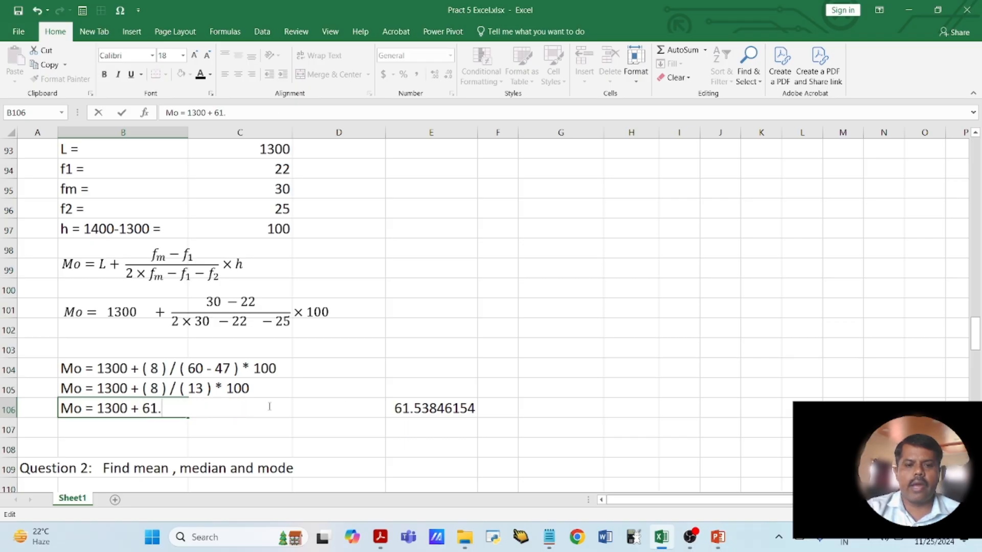
pyautogui.write('54')
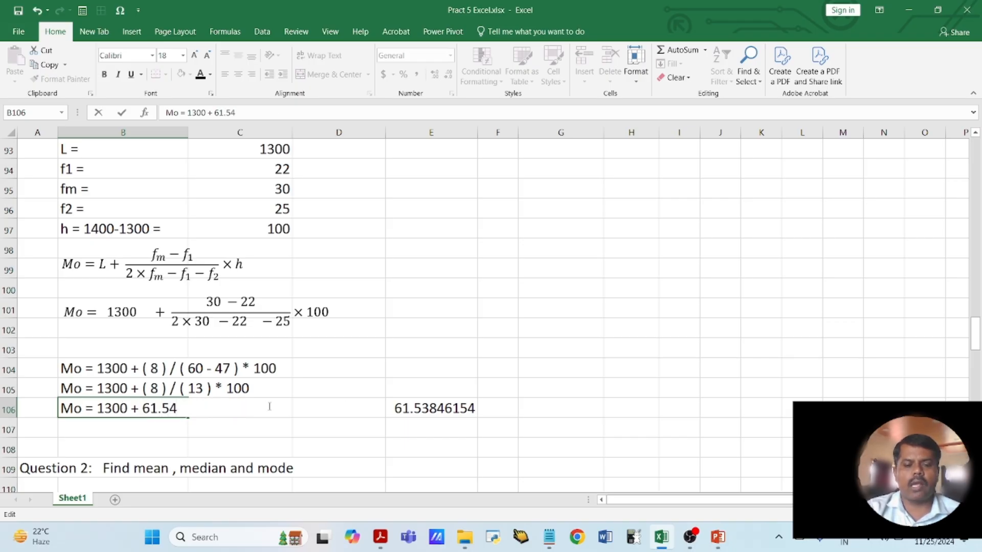
pyautogui.press('Return')
# - Enter the final result "Mo = 1361.54" in B107 and clear the helper calculation from E106
pyautogui.write('Mo')
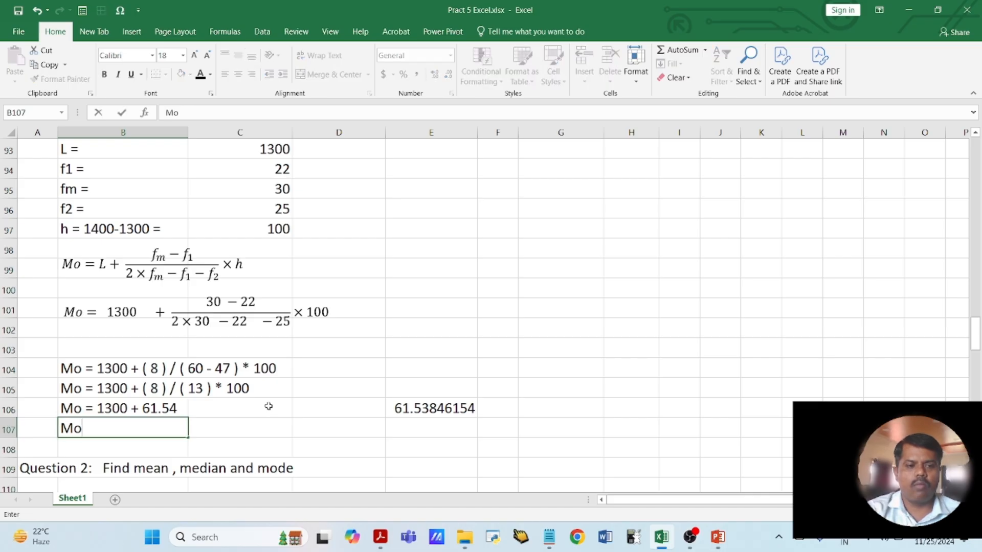
pyautogui.write(' = 13')
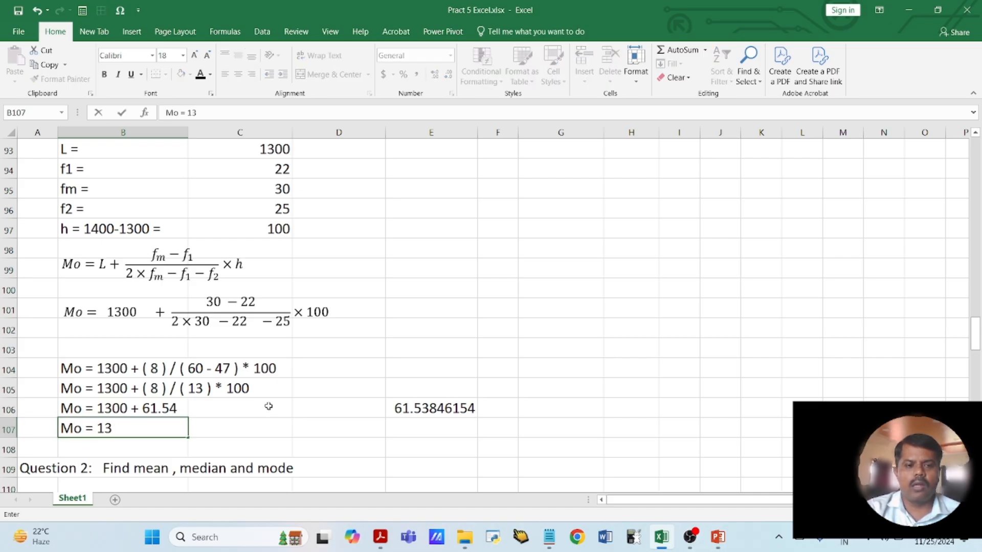
pyautogui.write('61.54')
pyautogui.press('Return')
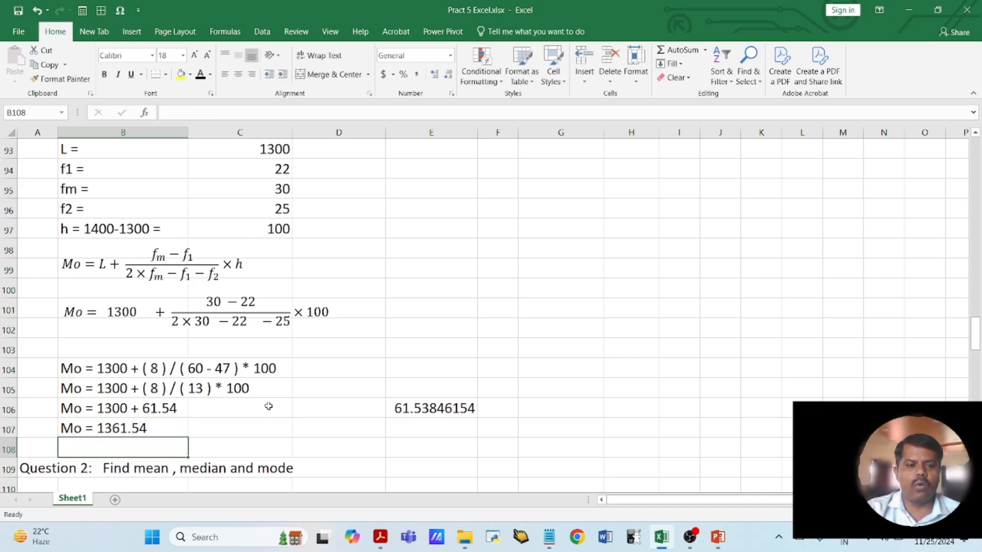
pyautogui.click(460, 409)
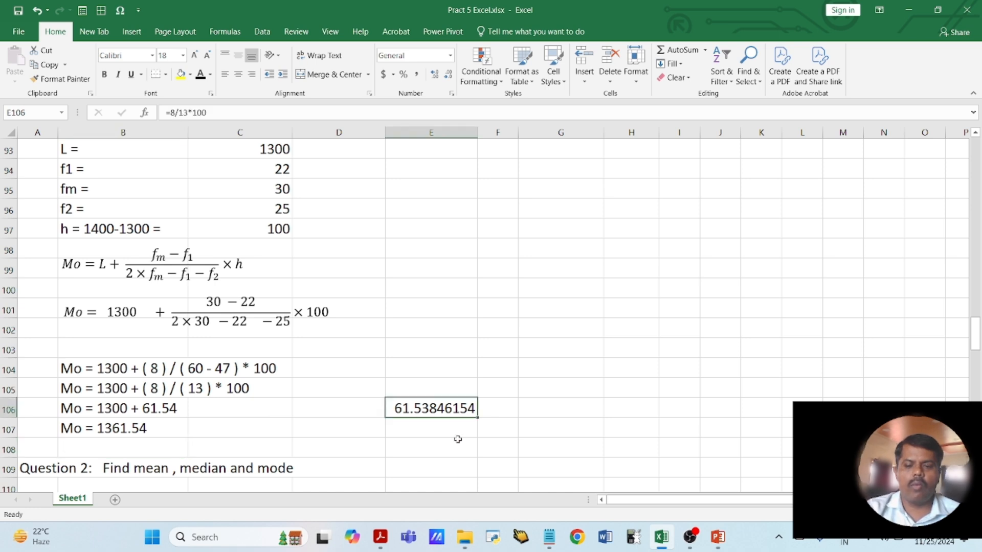
pyautogui.press('Delete')
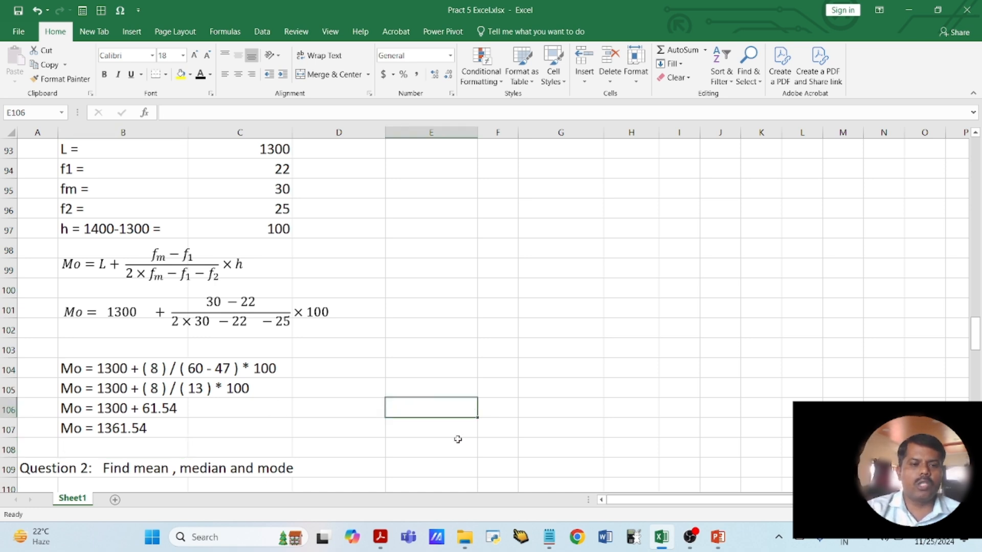